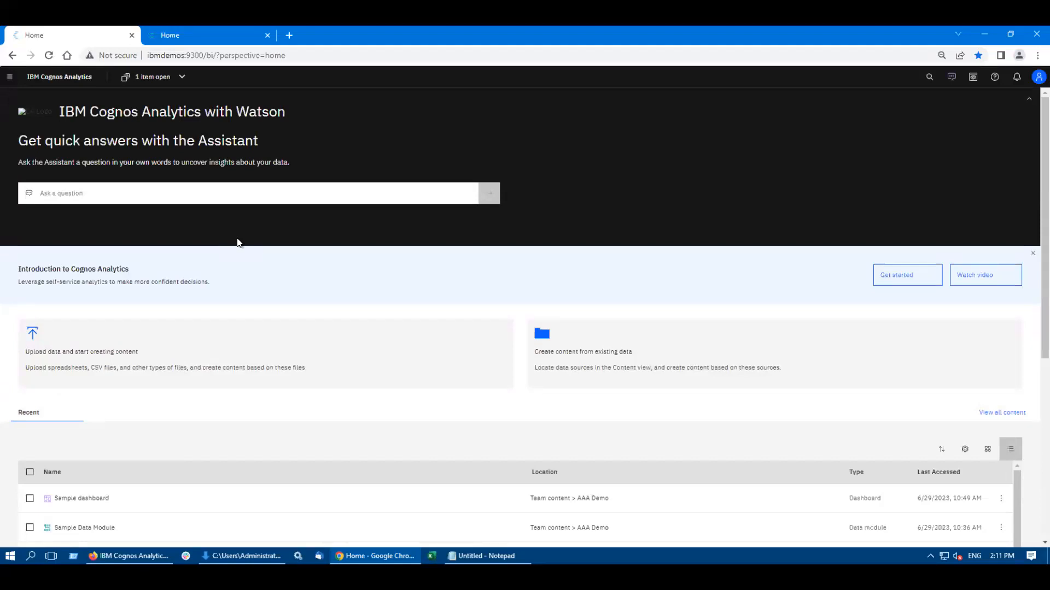
Step: Examine the other Cognos Analytics home page, including its quick launch tiles, the New content types, and the Get started and Recent sections
left_click(199, 31)
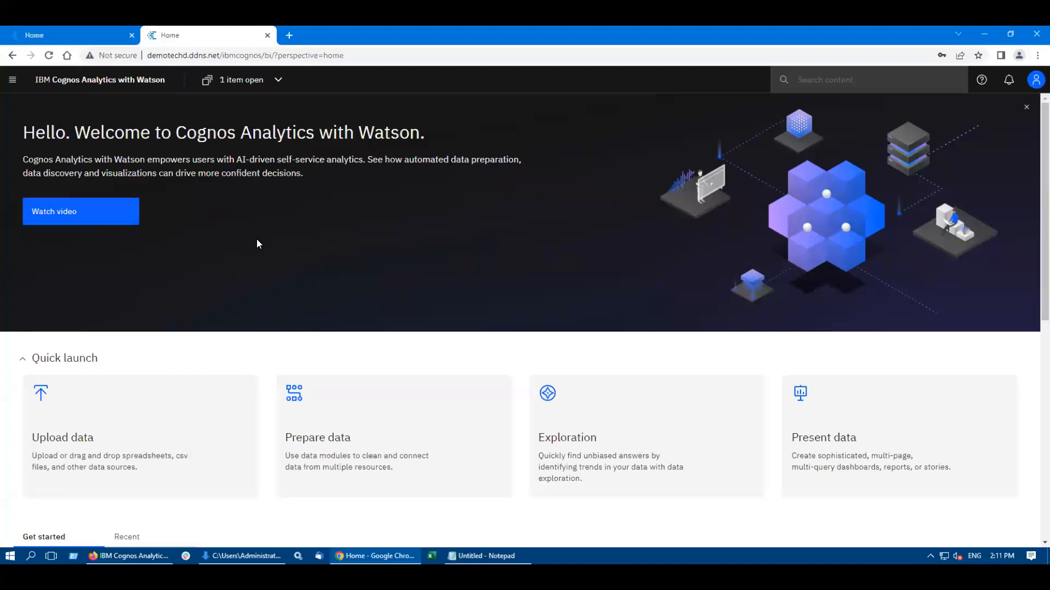
scroll(257, 243, "down", 4)
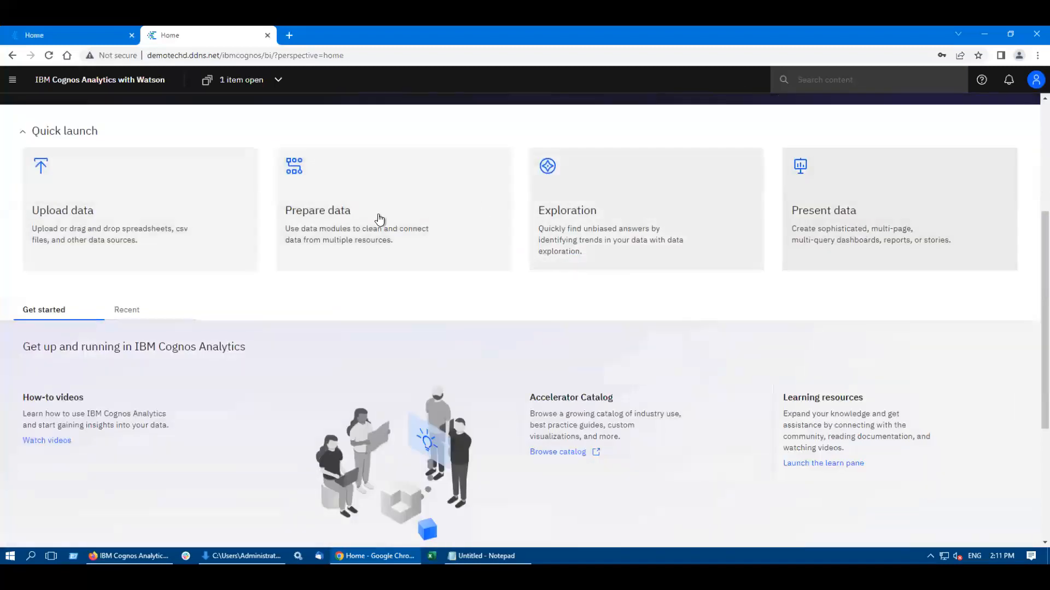
left_click(12, 79)
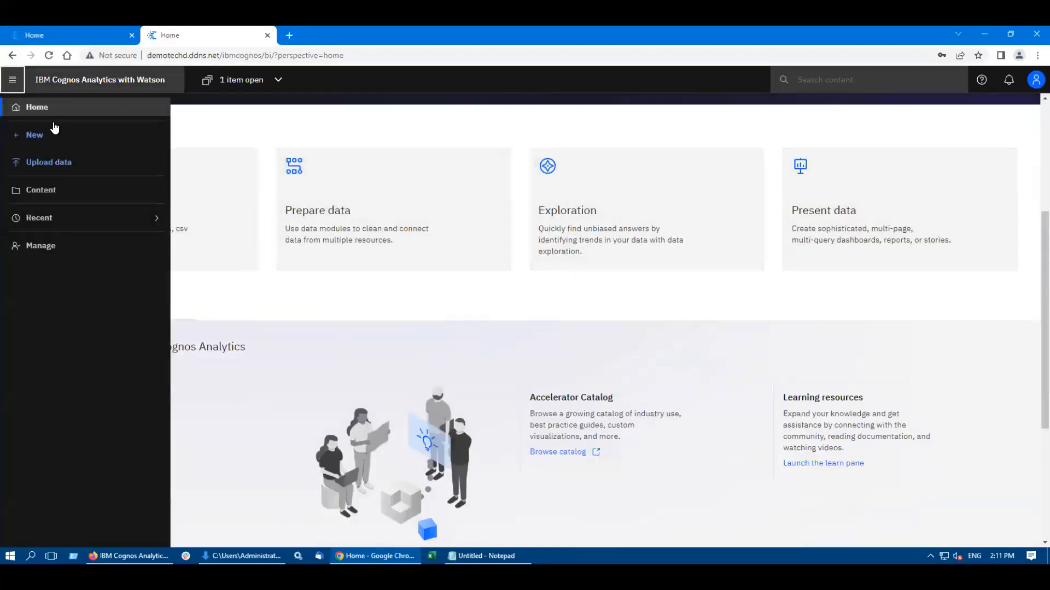
left_click(35, 136)
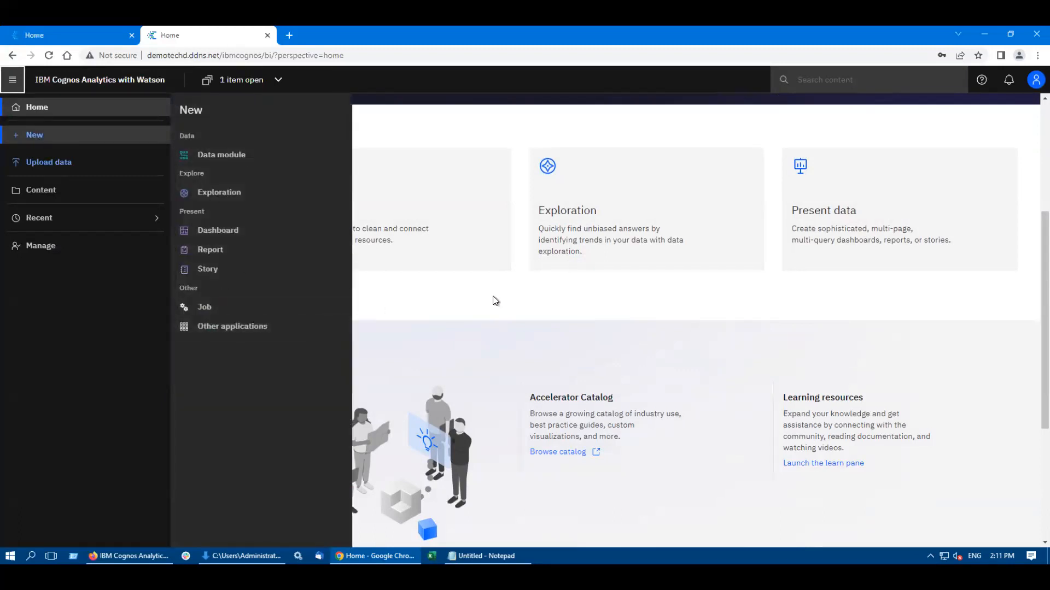
left_click_drag(494, 300, 403, 305)
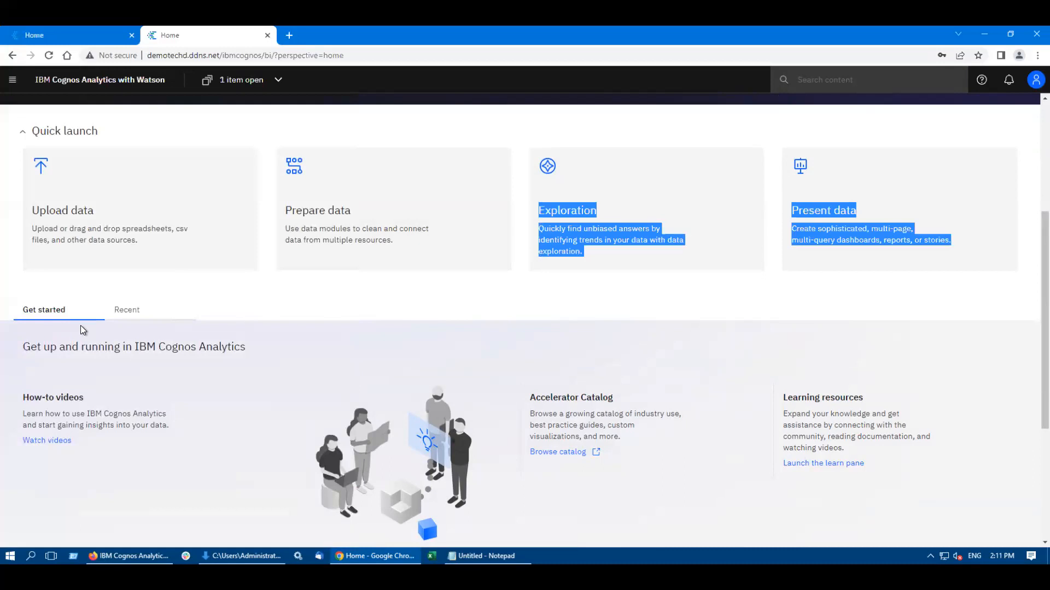
left_click(120, 310)
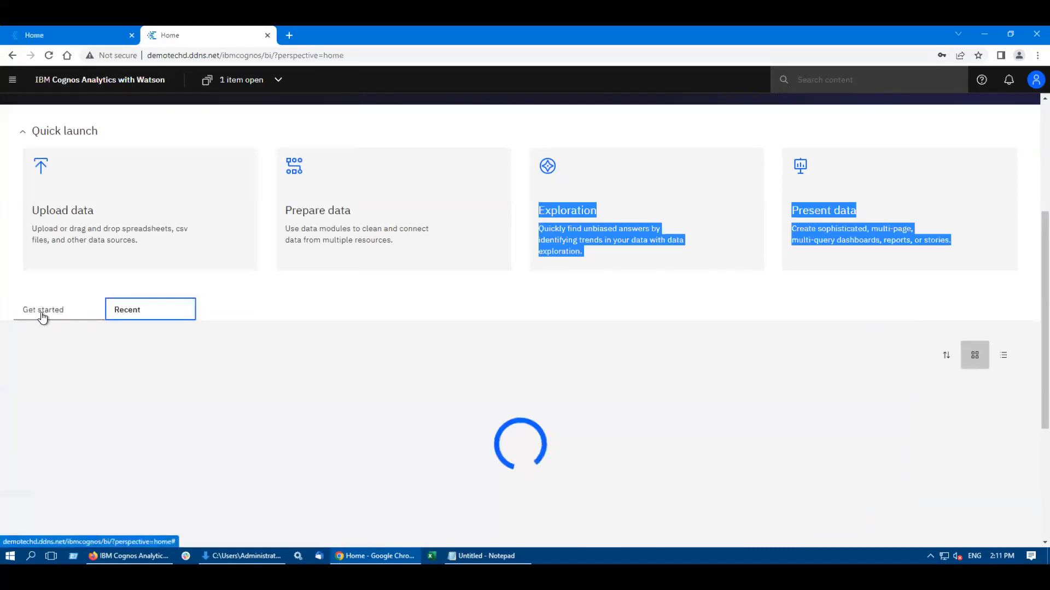
left_click(42, 317)
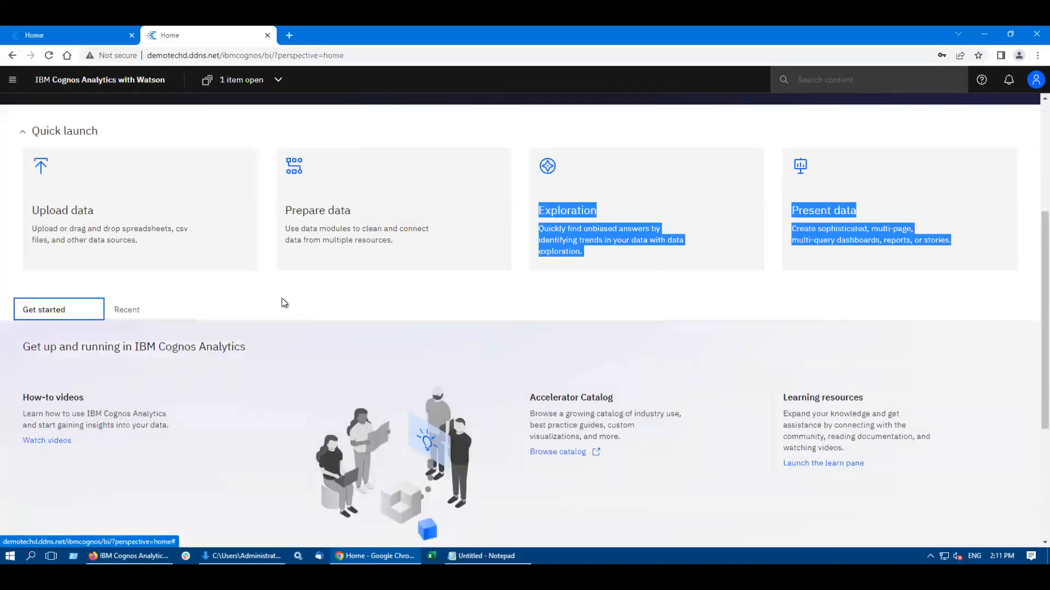
scroll(139, 117, "up", 4)
Step: Return to the first Cognos home page and review the Assistant's question suggestions and the recent content list
left_click(50, 34)
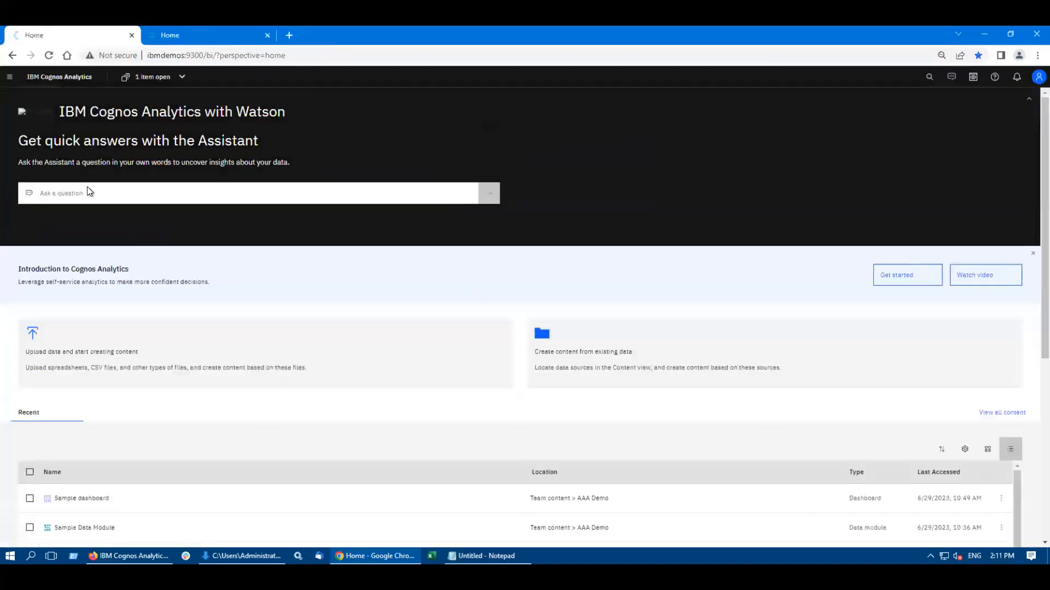
left_click(64, 194)
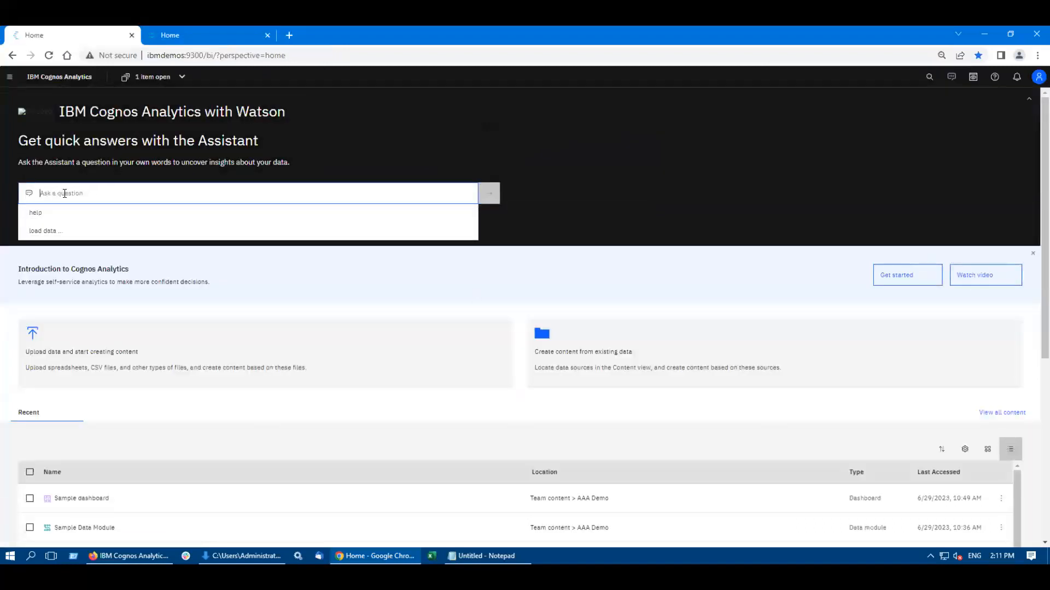
left_click(622, 182)
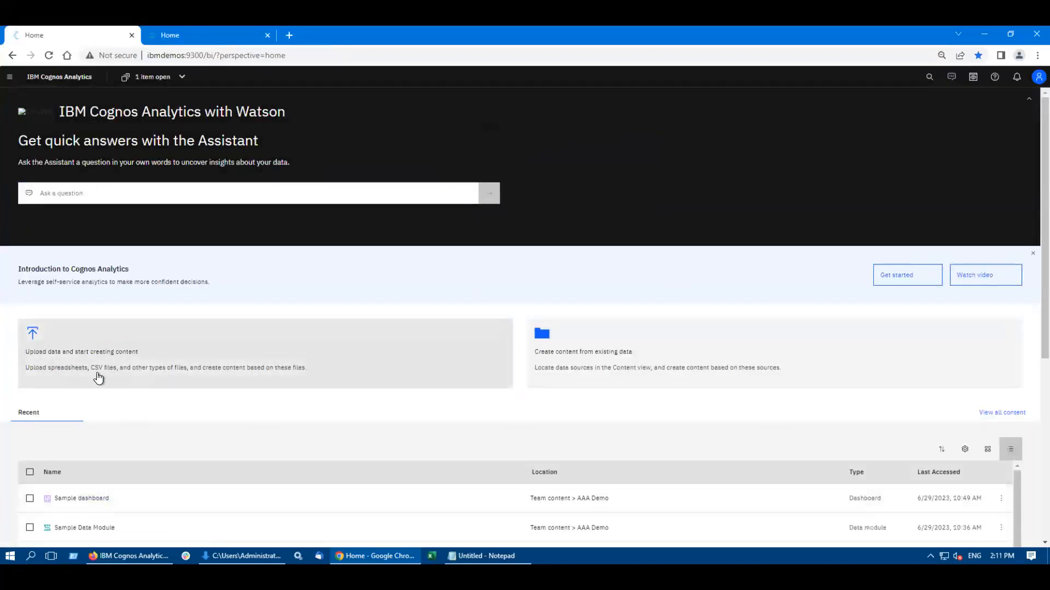
scroll(563, 396, "down", 3)
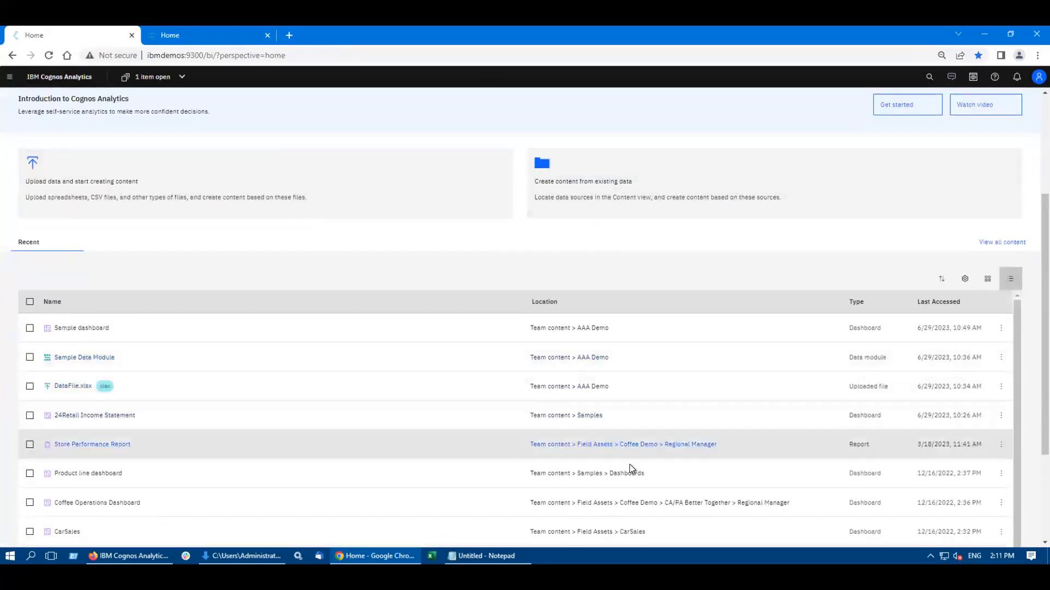
scroll(523, 356, "up", 3)
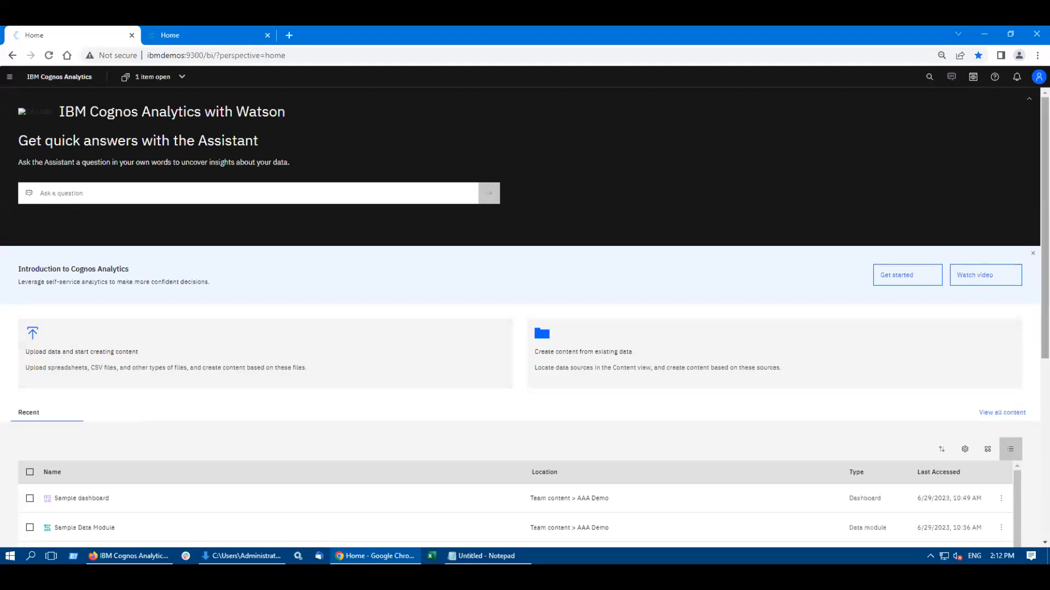
Step: Open the content library and look through My content, Team content and Samples, ending on Team content
left_click(9, 77)
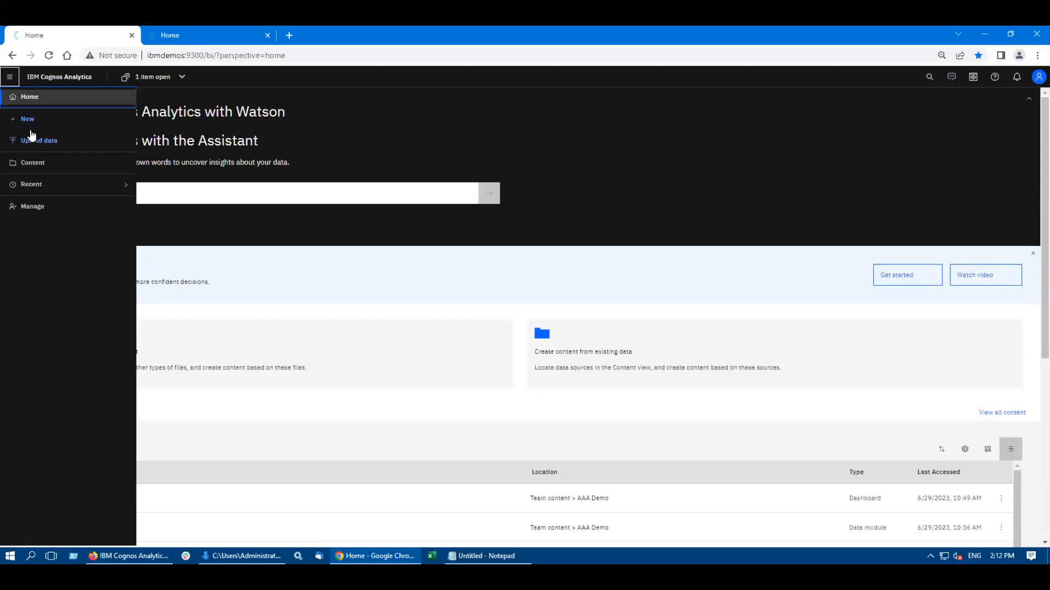
left_click(33, 163)
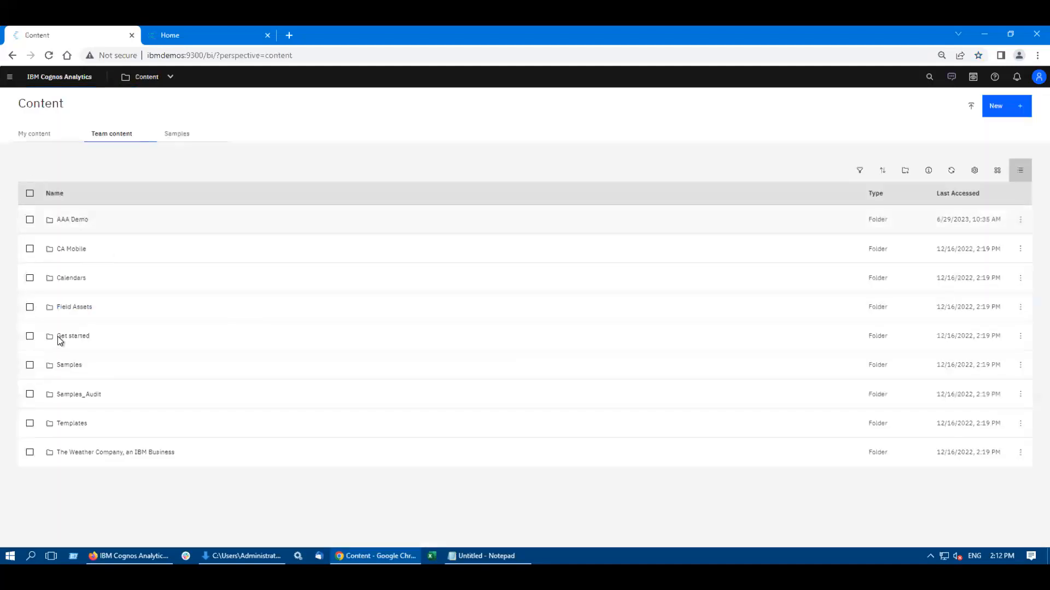
left_click(33, 140)
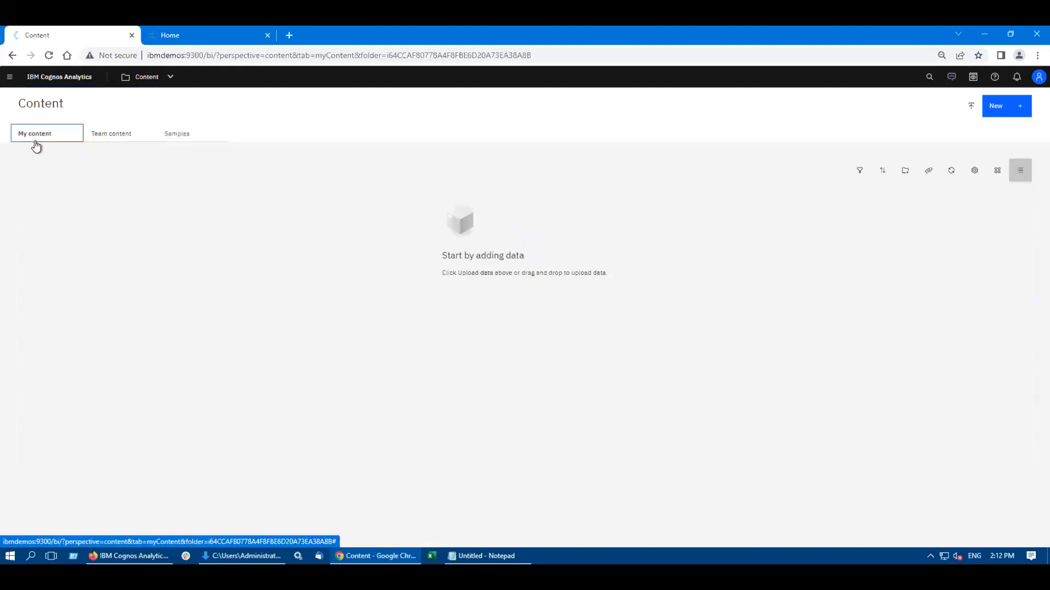
left_click(106, 144)
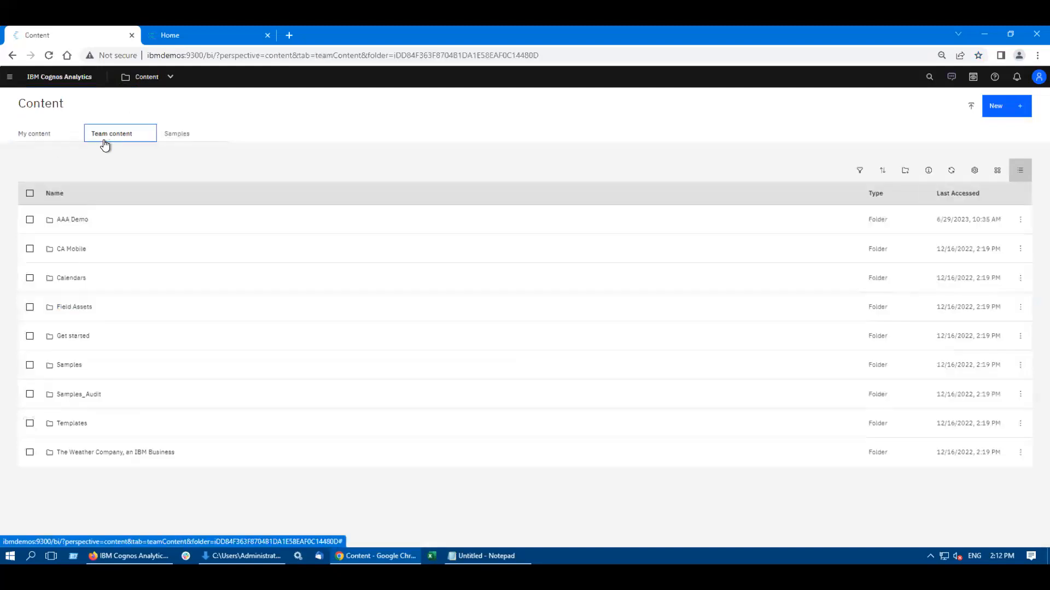
left_click(179, 134)
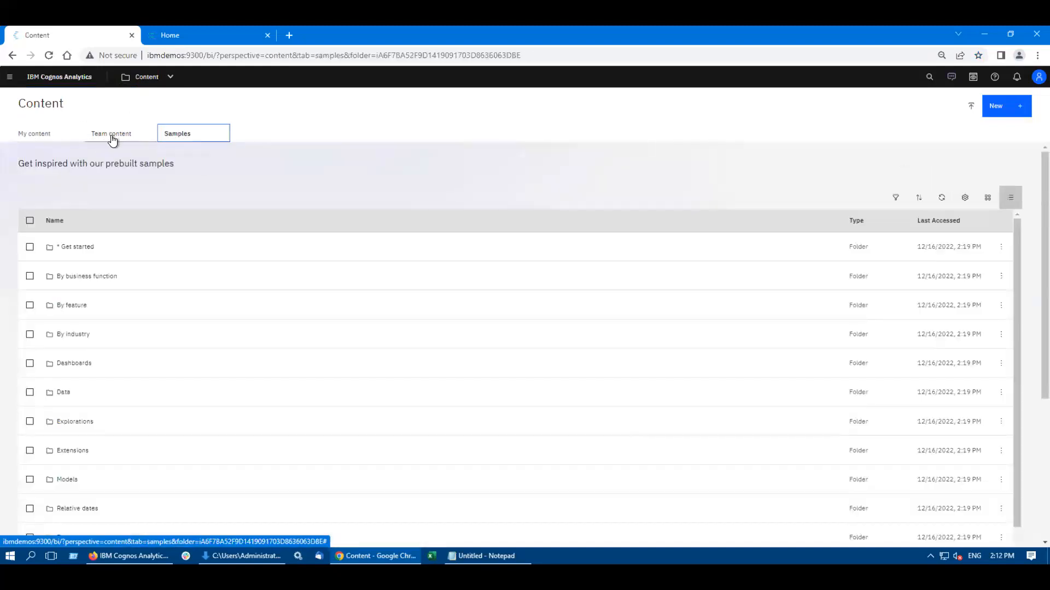
left_click(112, 139)
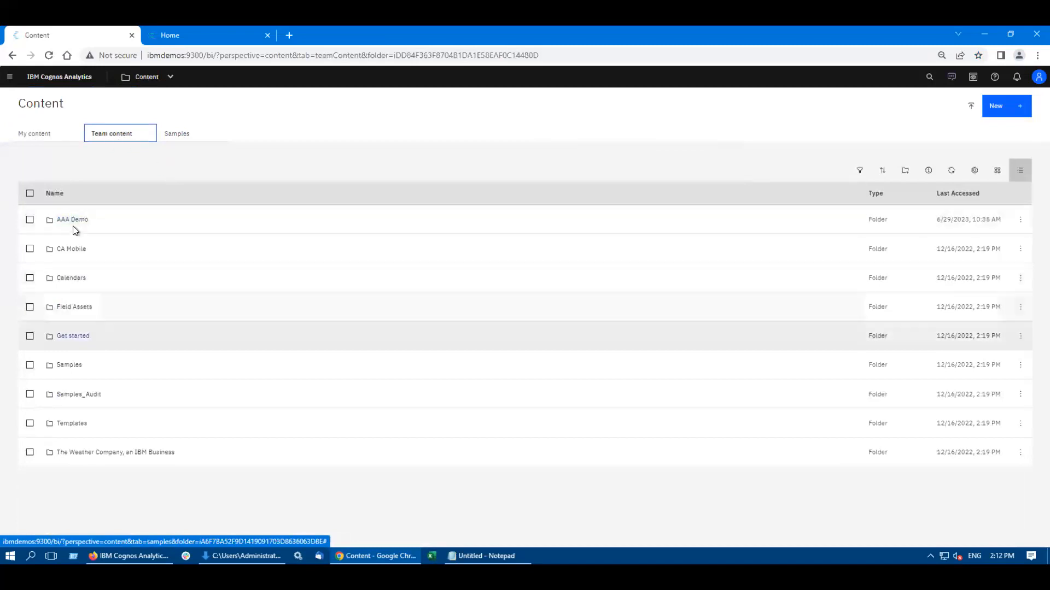
Step: Create an exploration from Sample Data Module in the AAA Demo folder, with Revenue as the starting point
left_click(71, 220)
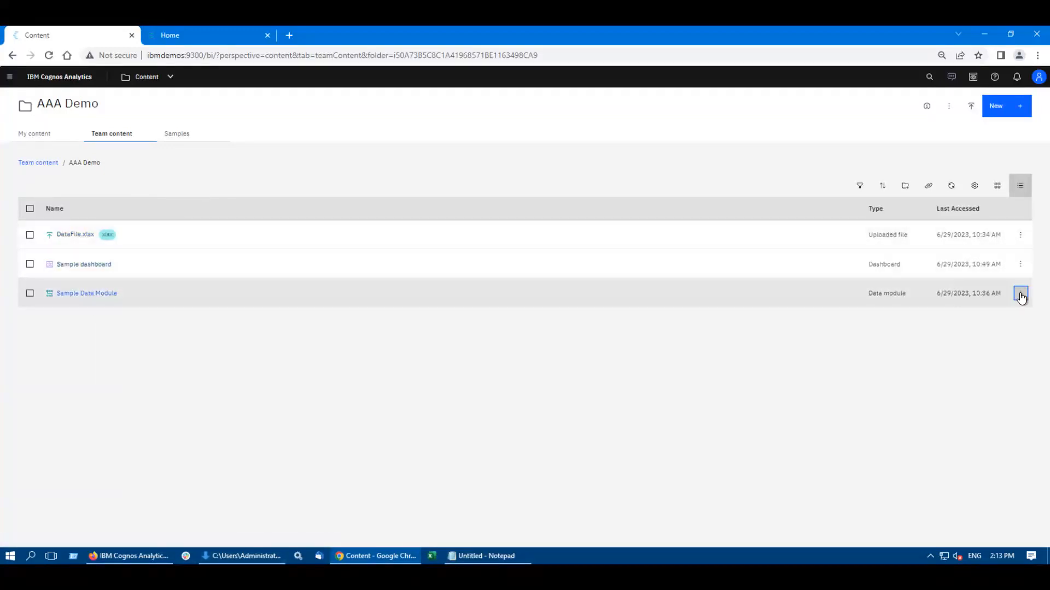
left_click(1020, 293)
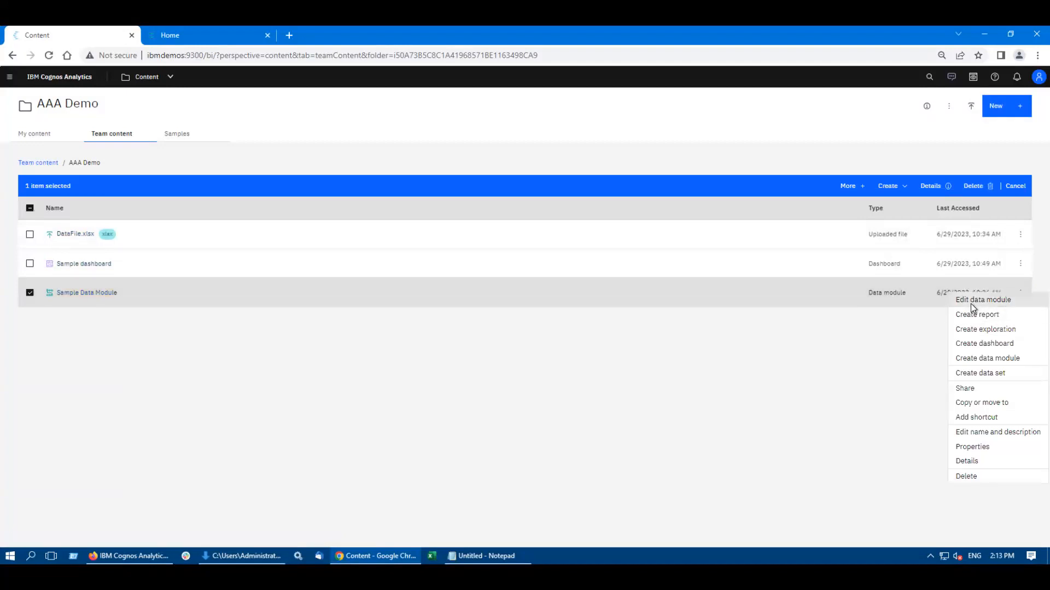
left_click(979, 331)
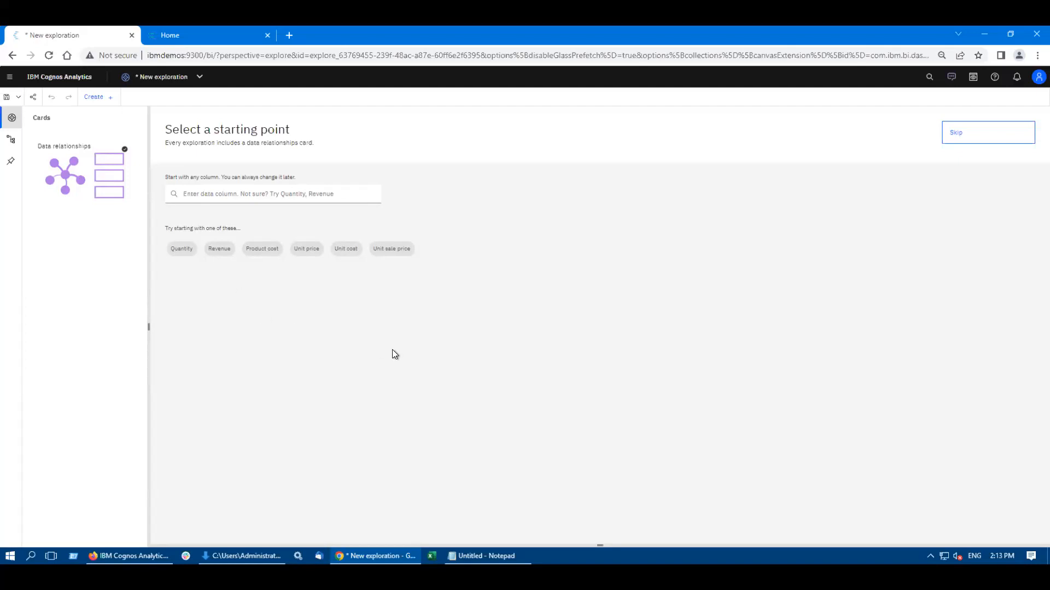
left_click(222, 250)
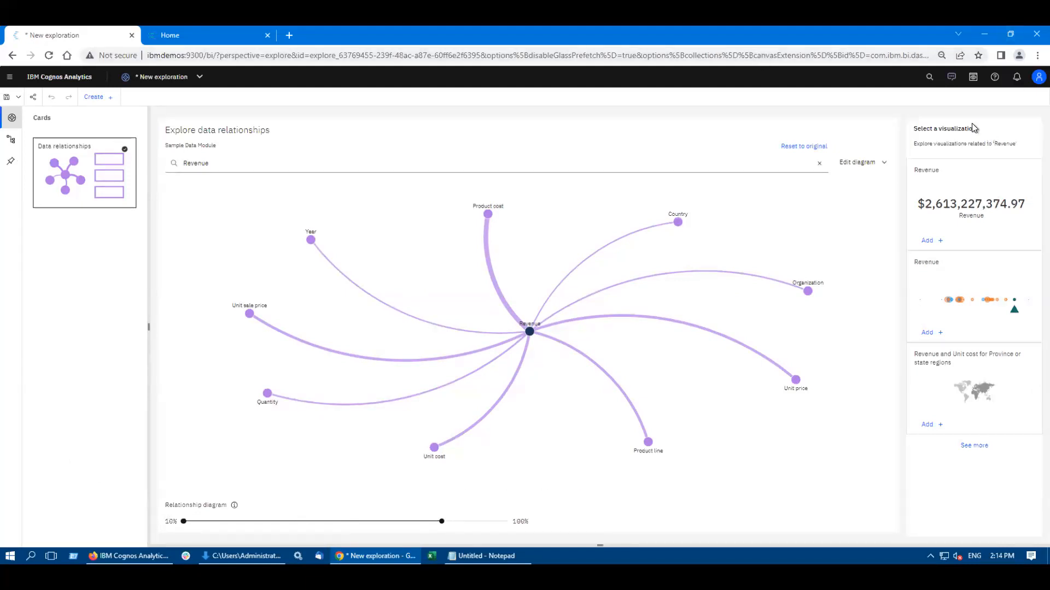
Step: Open the Assistant, show its information on Quantity, and chart Quantity with Product line
left_click(952, 77)
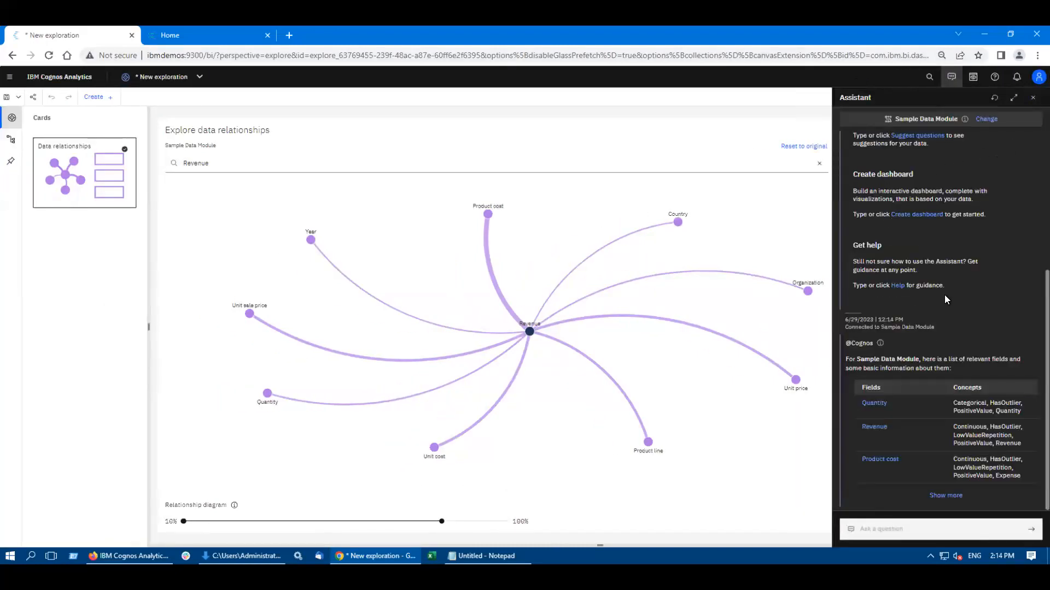
scroll(943, 236, "up", 5)
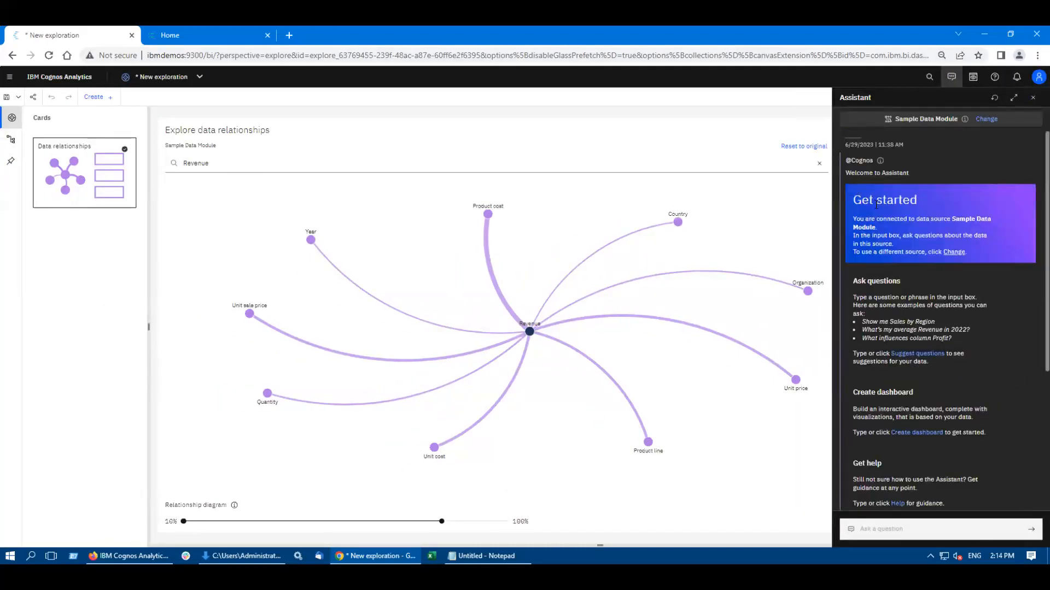
scroll(913, 208, "down", 4)
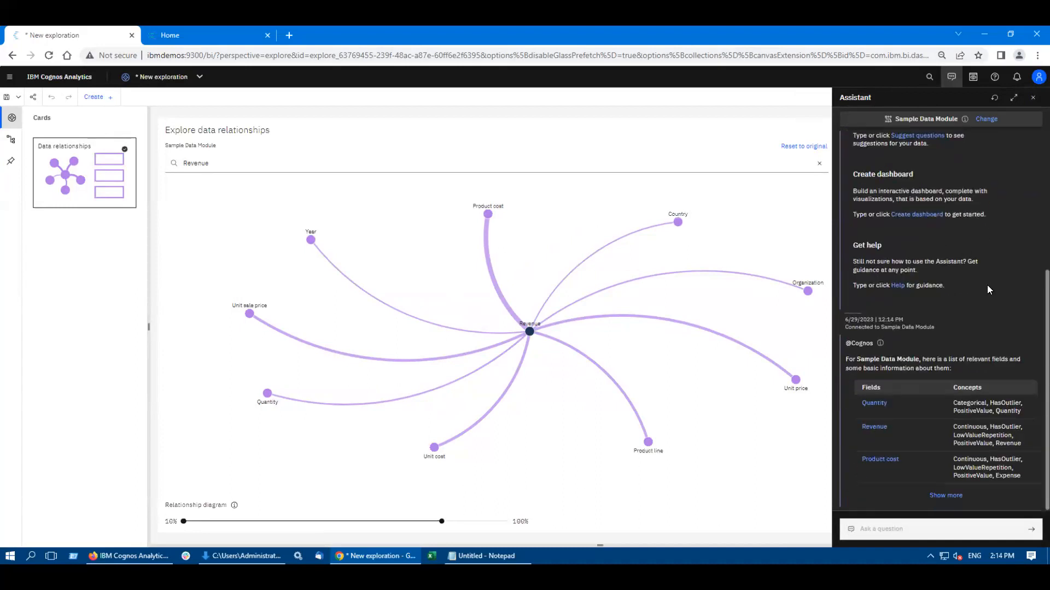
left_click(873, 405)
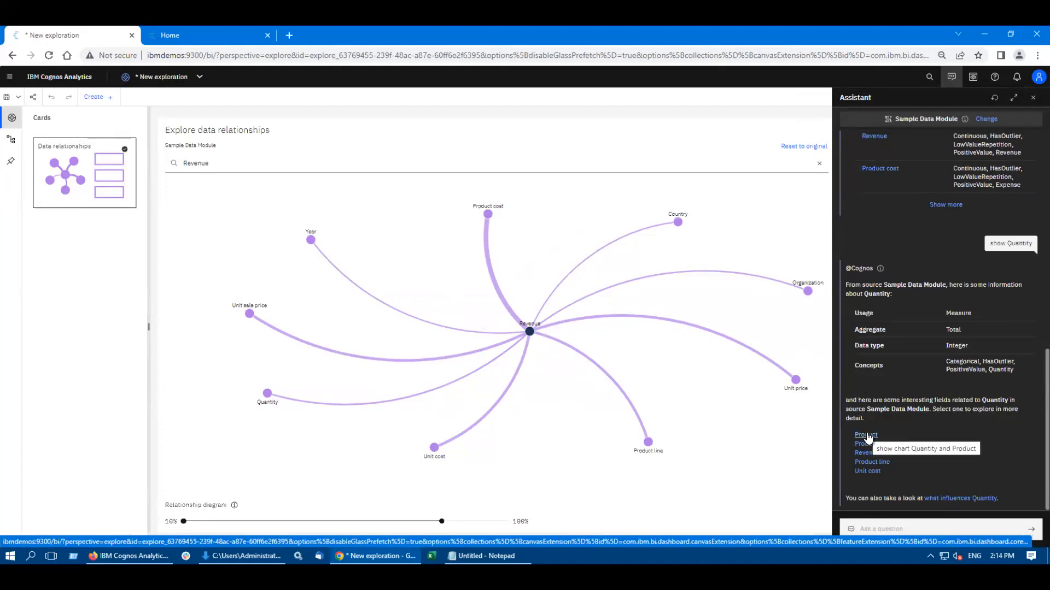
left_click(875, 463)
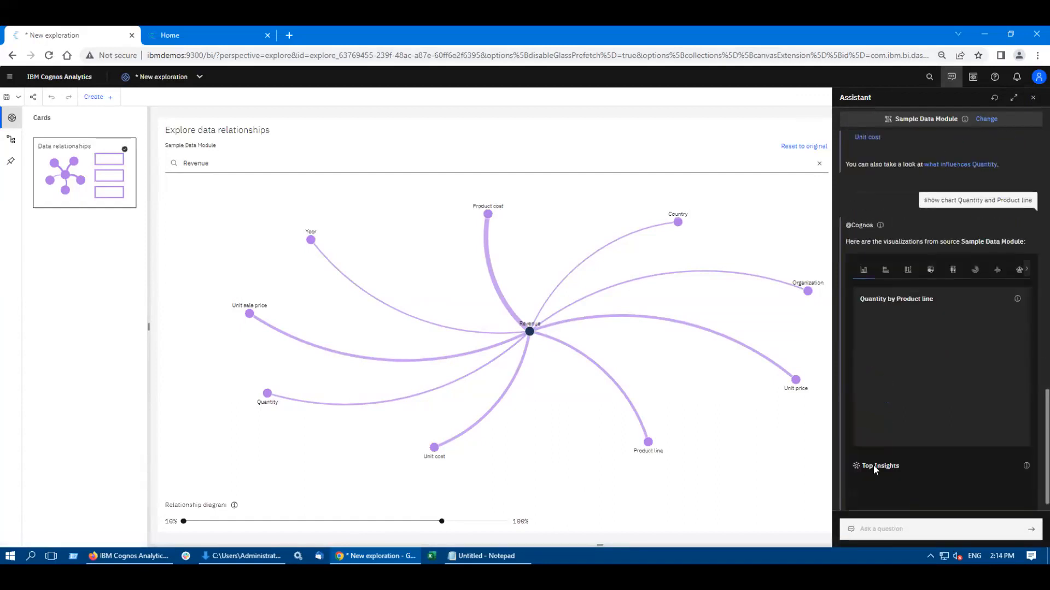
mouse_move(930, 398)
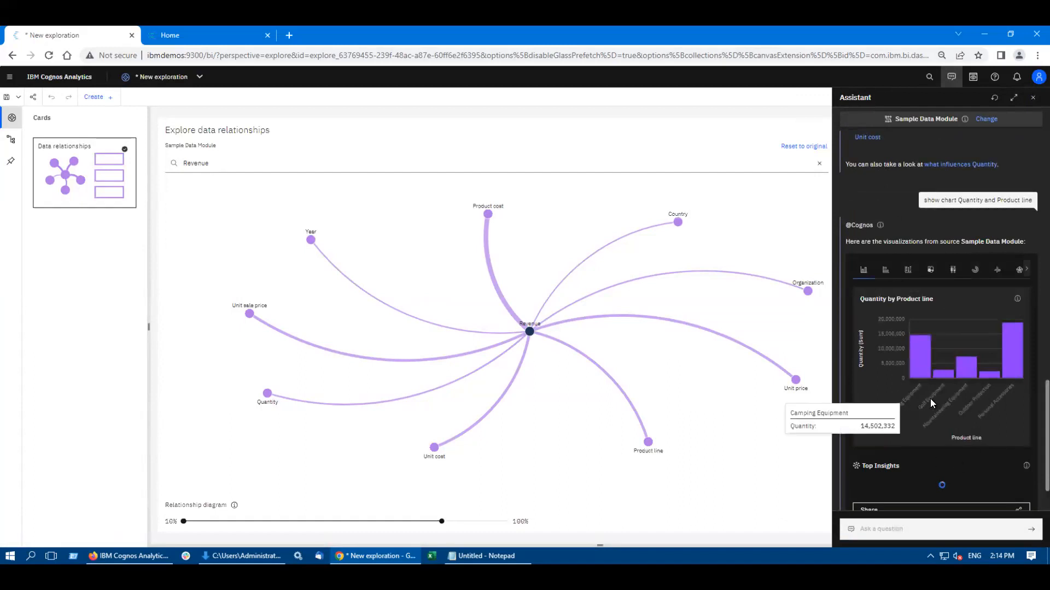
Step: Preview the Quantity by Product line chart in alternative types, including bar and point, and switch back to the column chart
left_click(885, 270)
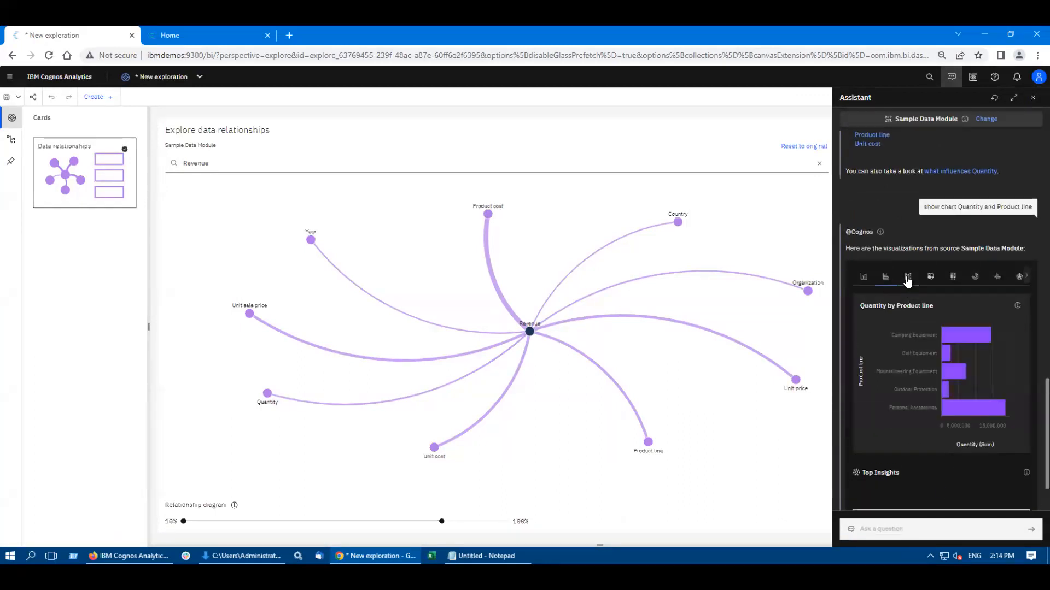
left_click(908, 277)
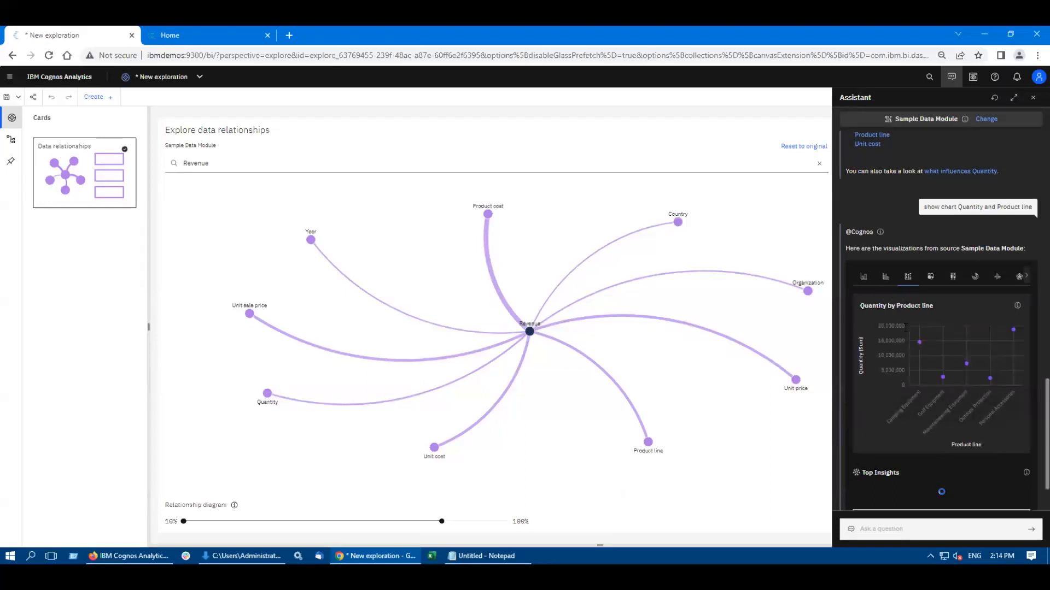
left_click(930, 280)
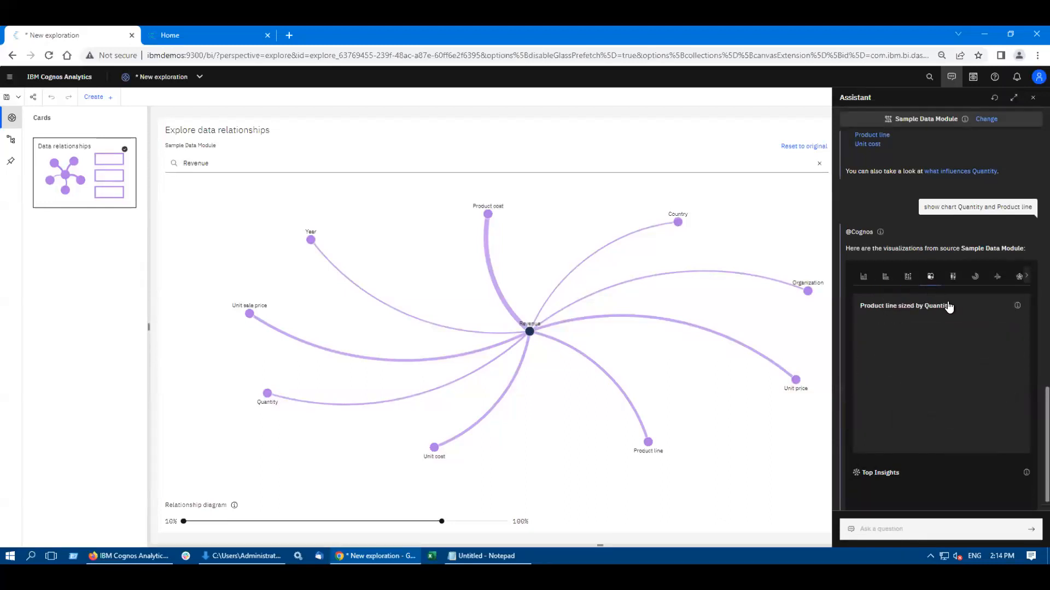
left_click(976, 282)
left_click(865, 281)
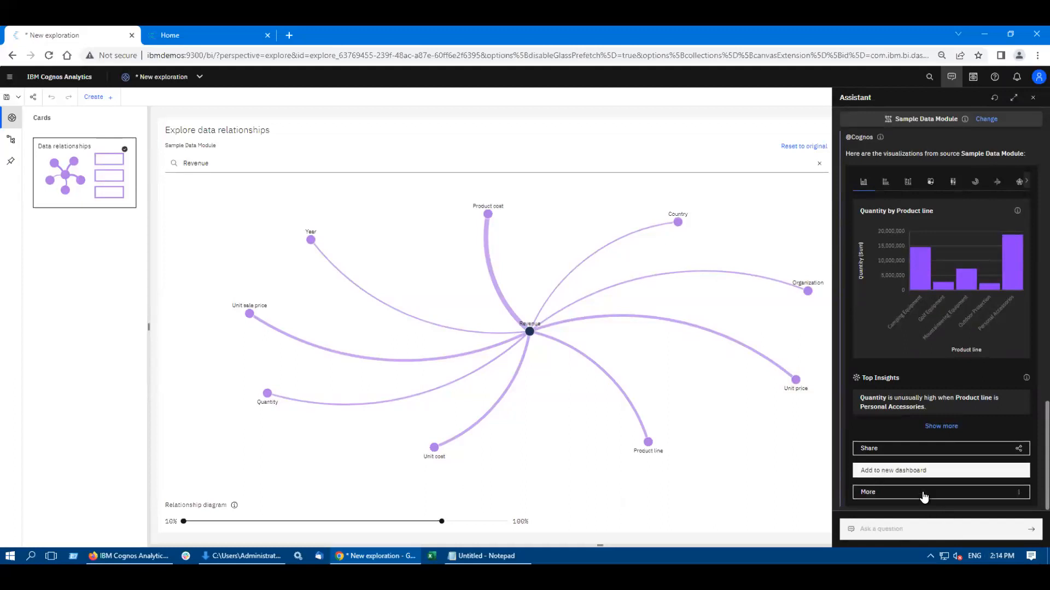
Step: Add the Assistant's Quantity by Product line column chart to a new dashboard, look it over, and return to the exploration
left_click(892, 474)
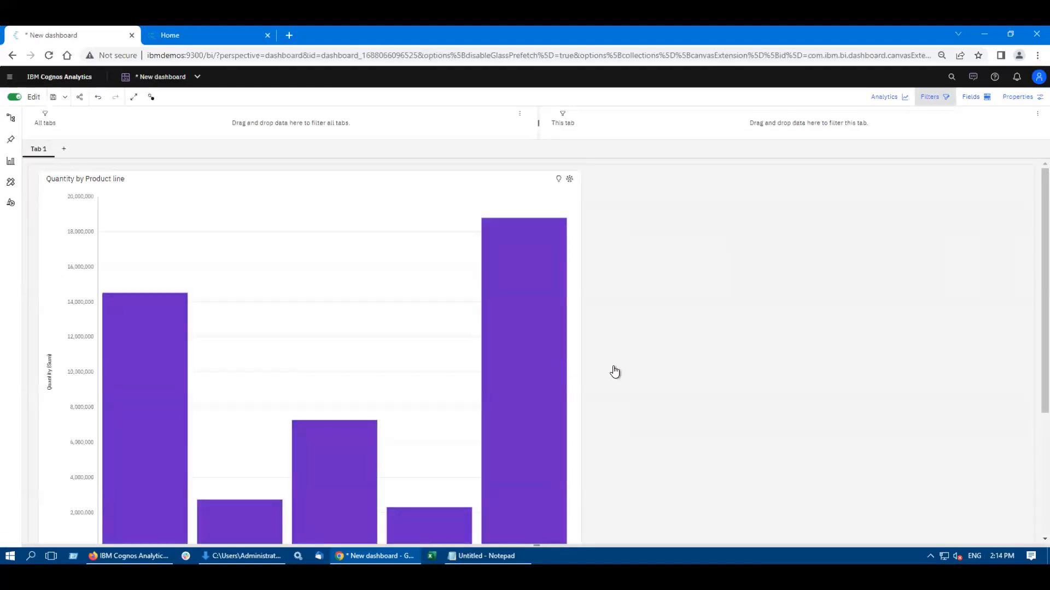
scroll(516, 443, "down", 4)
scroll(284, 265, "up", 4)
left_click(148, 81)
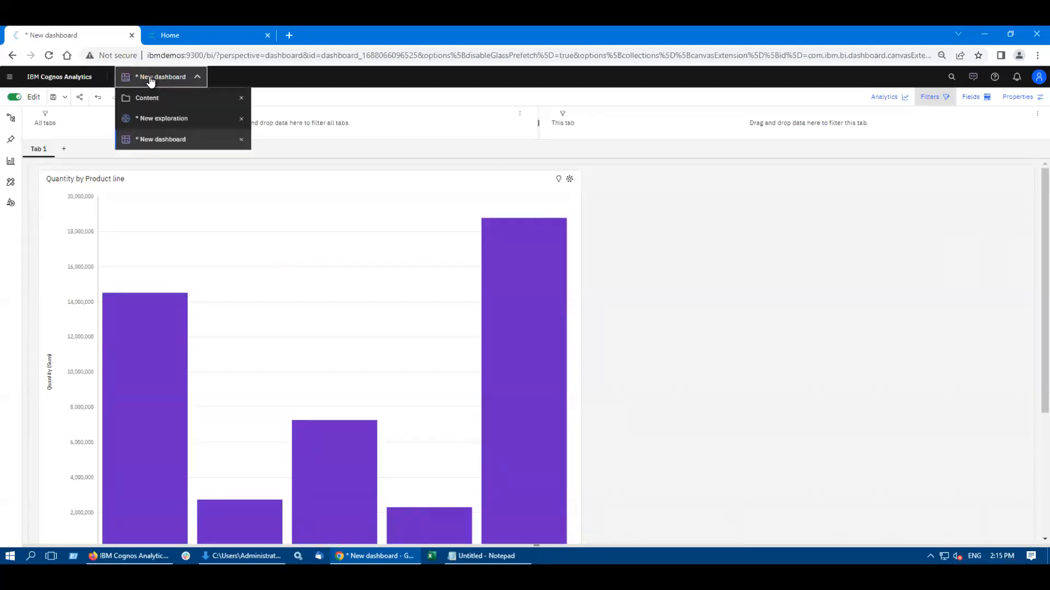
left_click(153, 119)
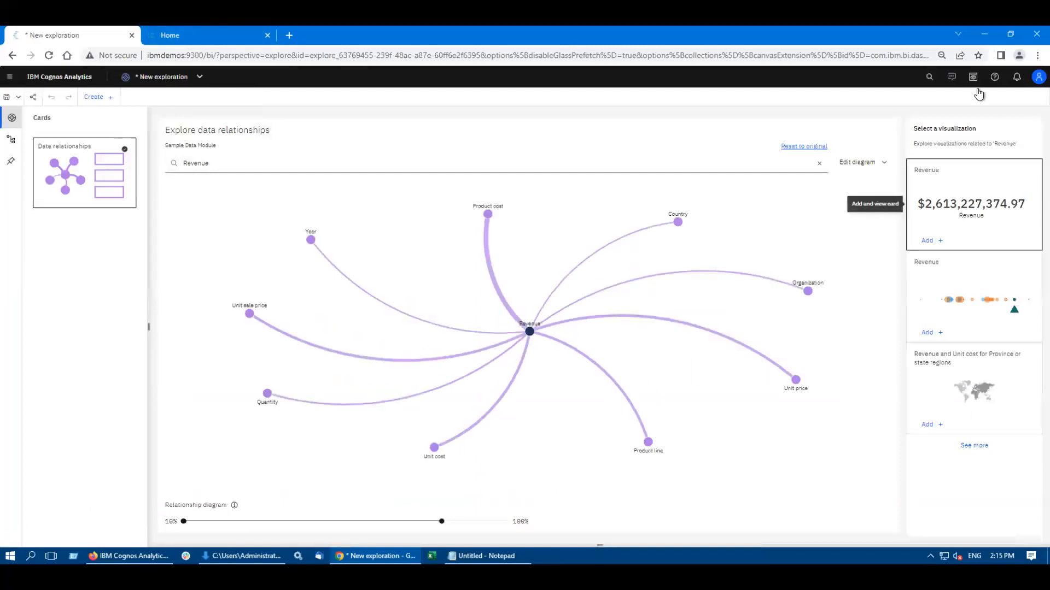
Step: Ask the Assistant to "List product lines by revenue" from Sample Data Module
left_click(952, 84)
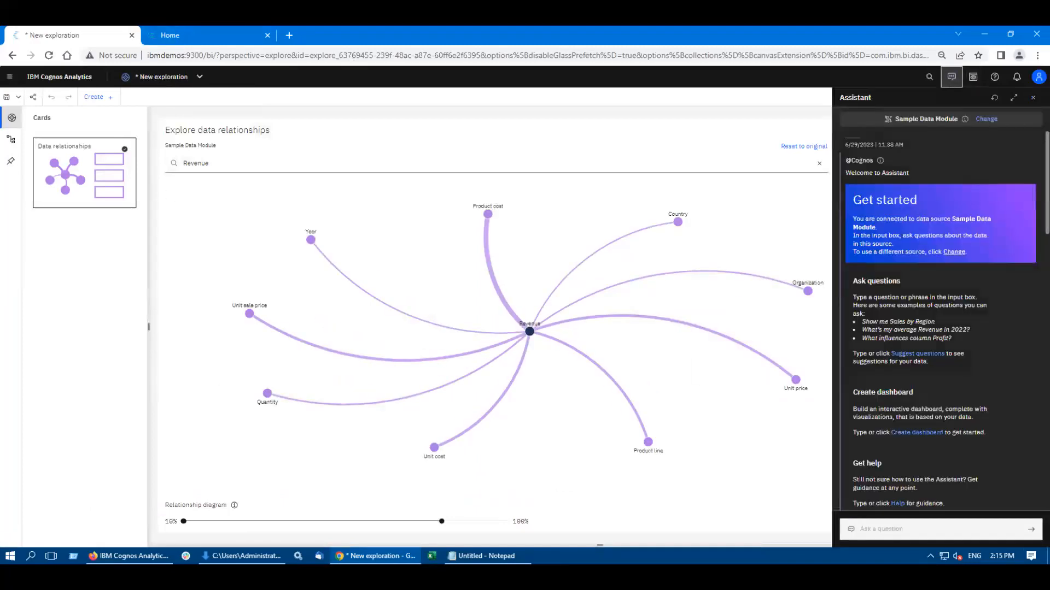
left_click(876, 530)
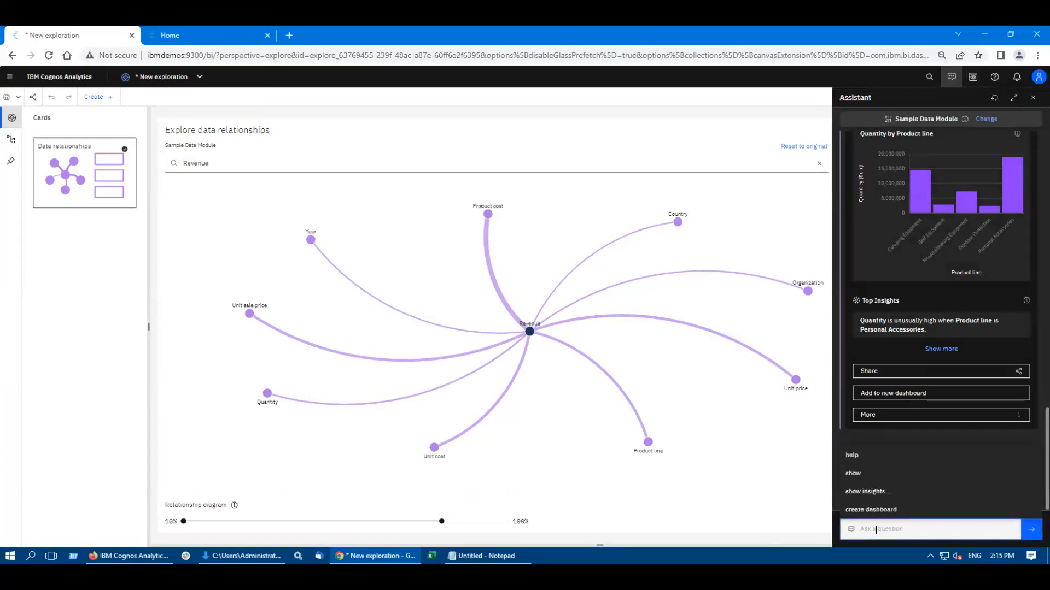
type("List prod")
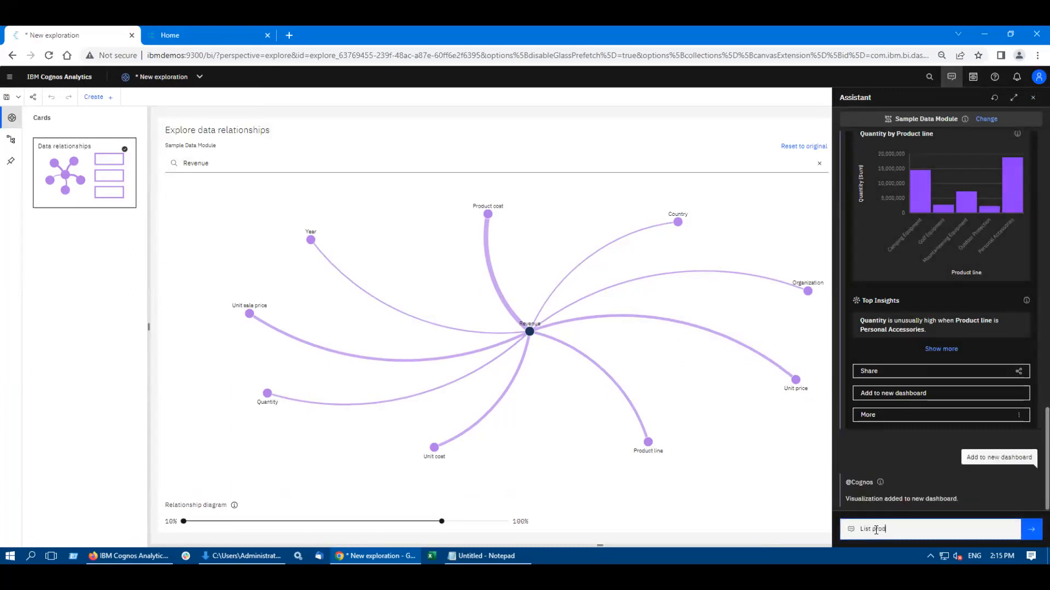
type("uct line")
key("BackSpace")
type("es by revenue")
key("Return")
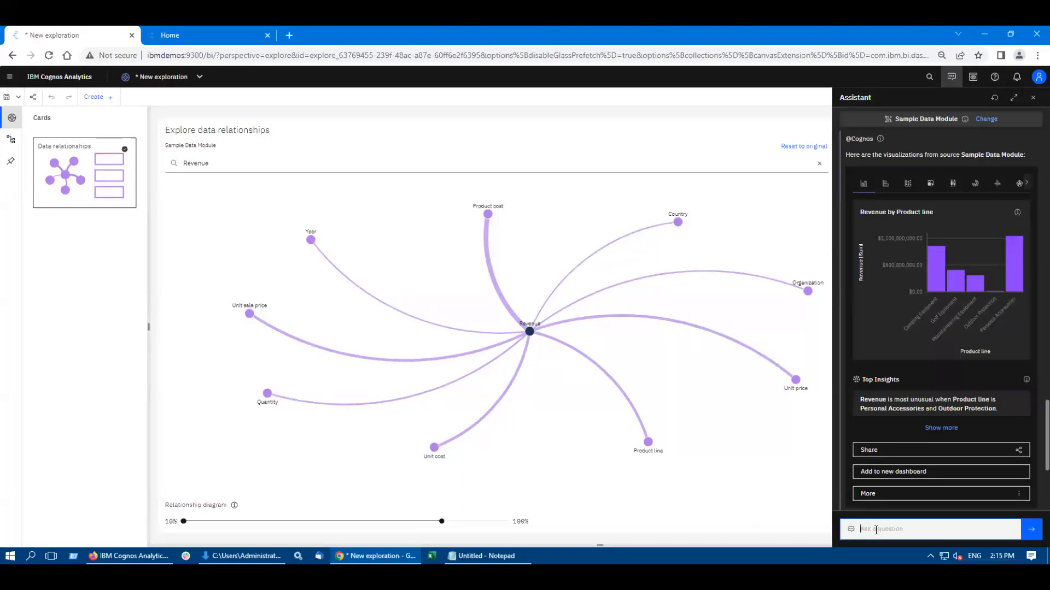
Step: Have the Assistant generate a dashboard with the request "Create dashboard based on revenue and country"
type("Create dashboard")
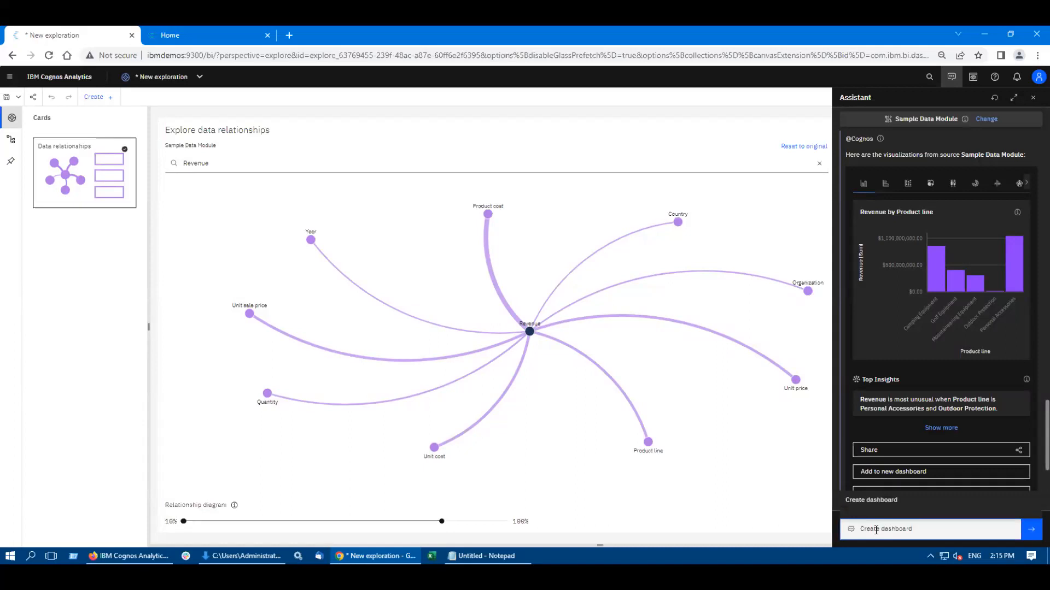
type(" based on")
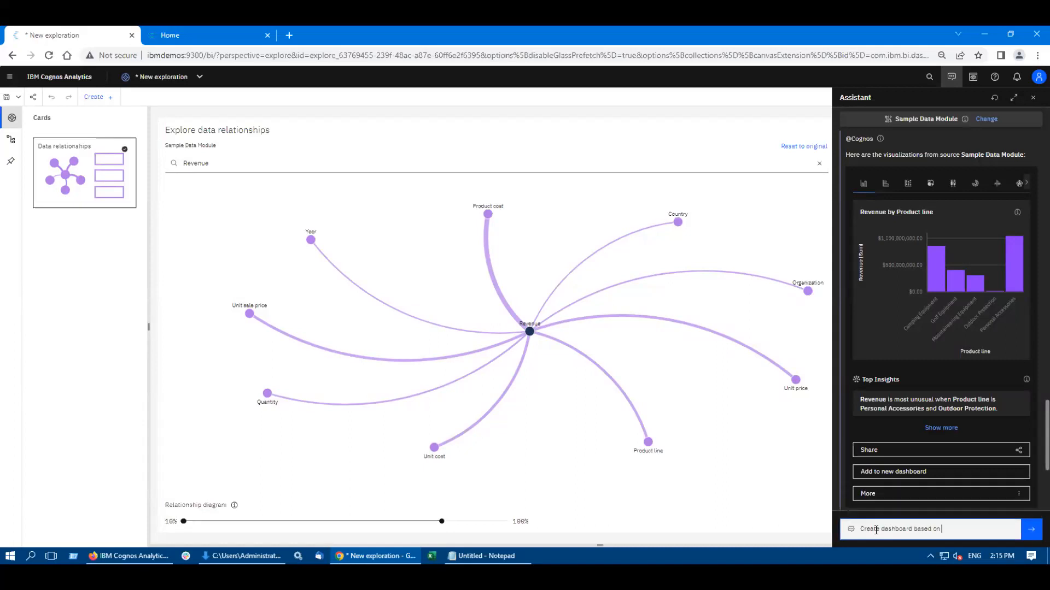
type(" revenue an")
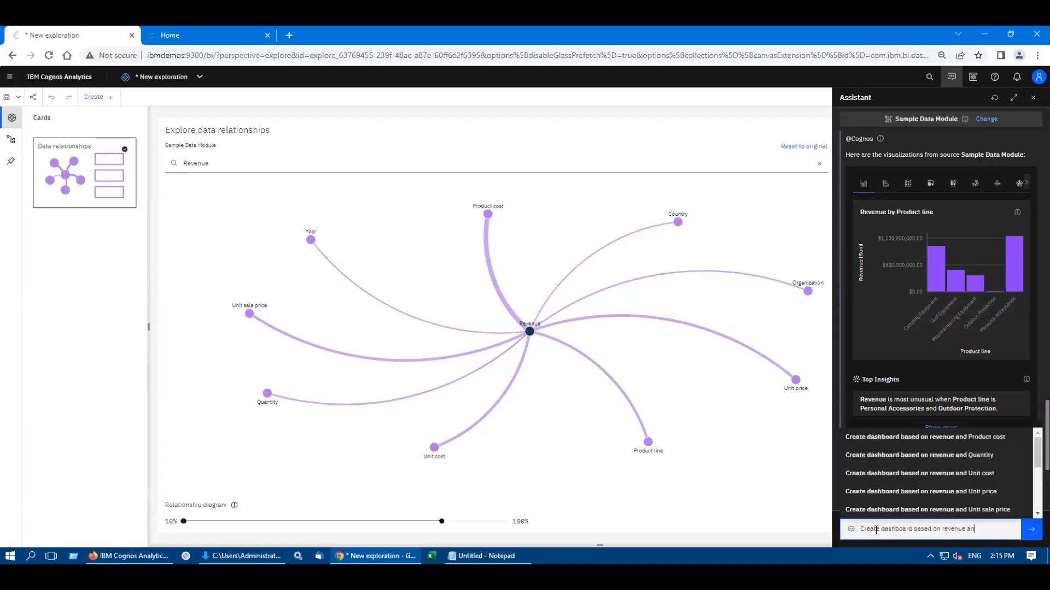
type("d country")
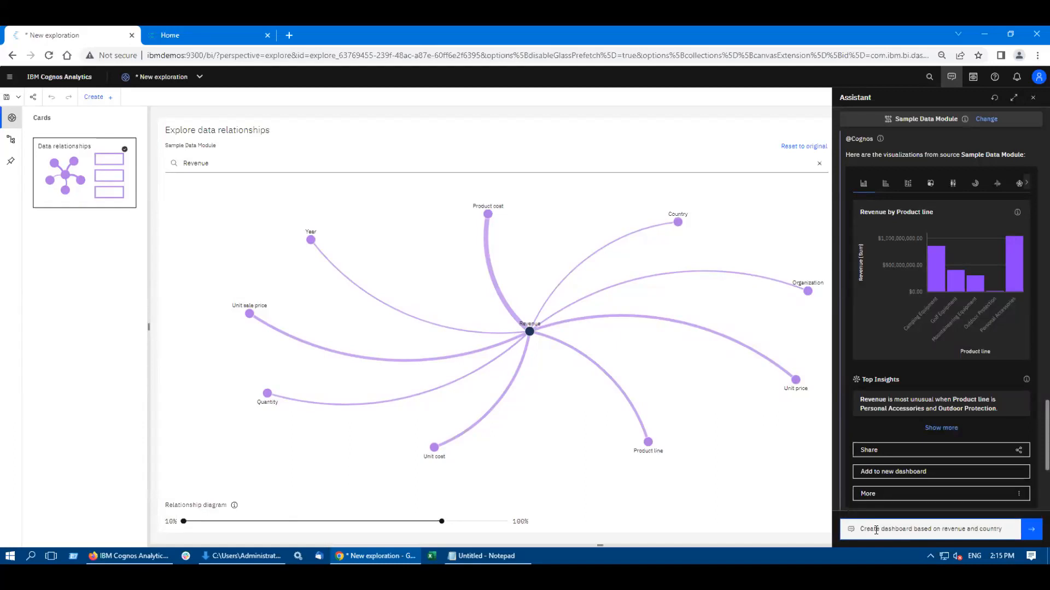
key("Return")
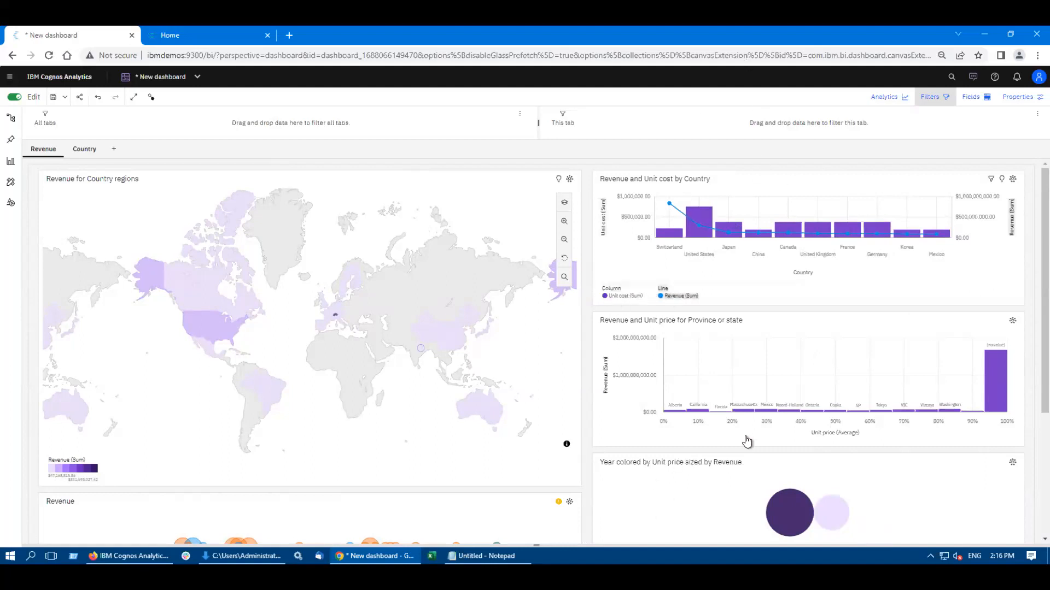
Step: Pin the Product cost and Unit sale price by Country chart from the dashboard's Country tab and show the saved pins
left_click_drag(1042, 265, 1042, 191)
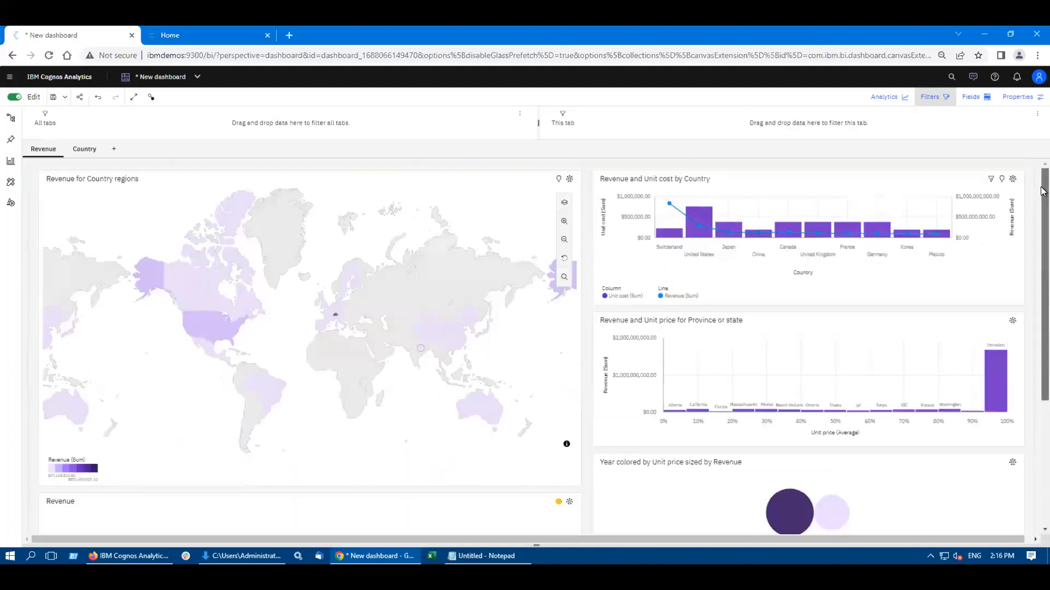
left_click(82, 150)
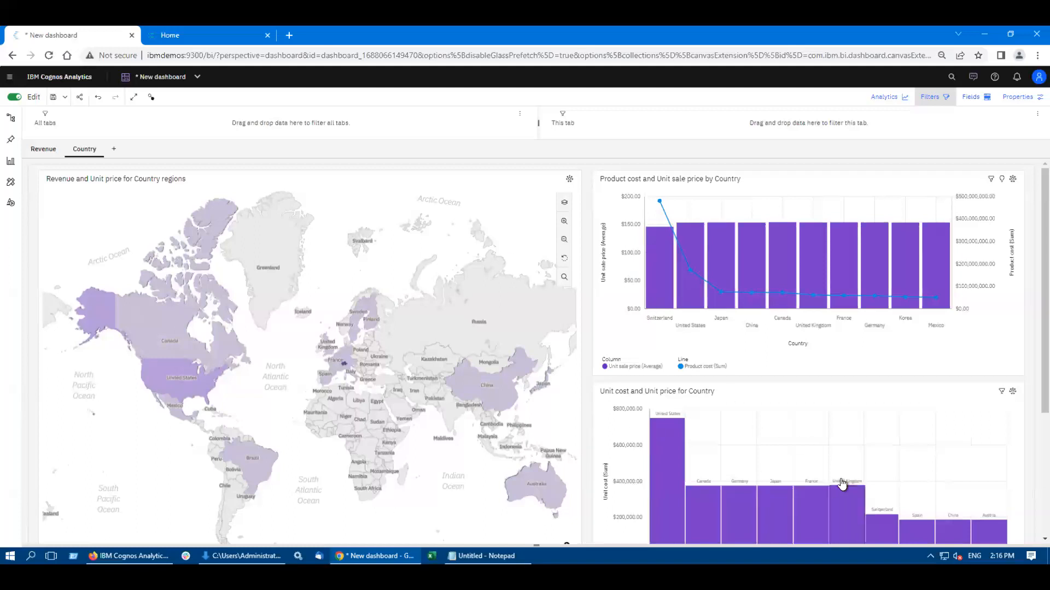
left_click(610, 342)
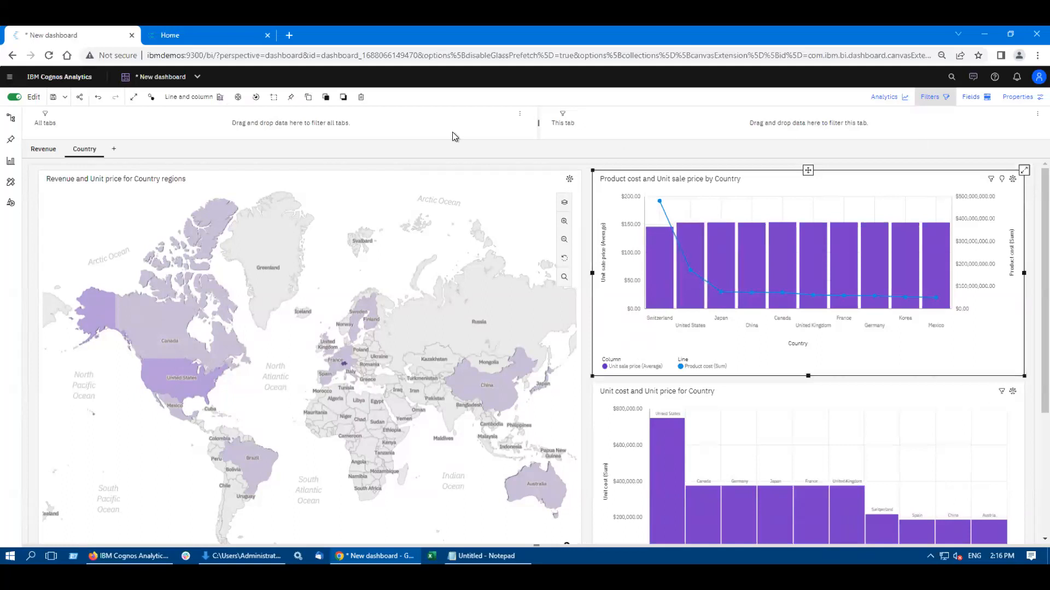
left_click(291, 99)
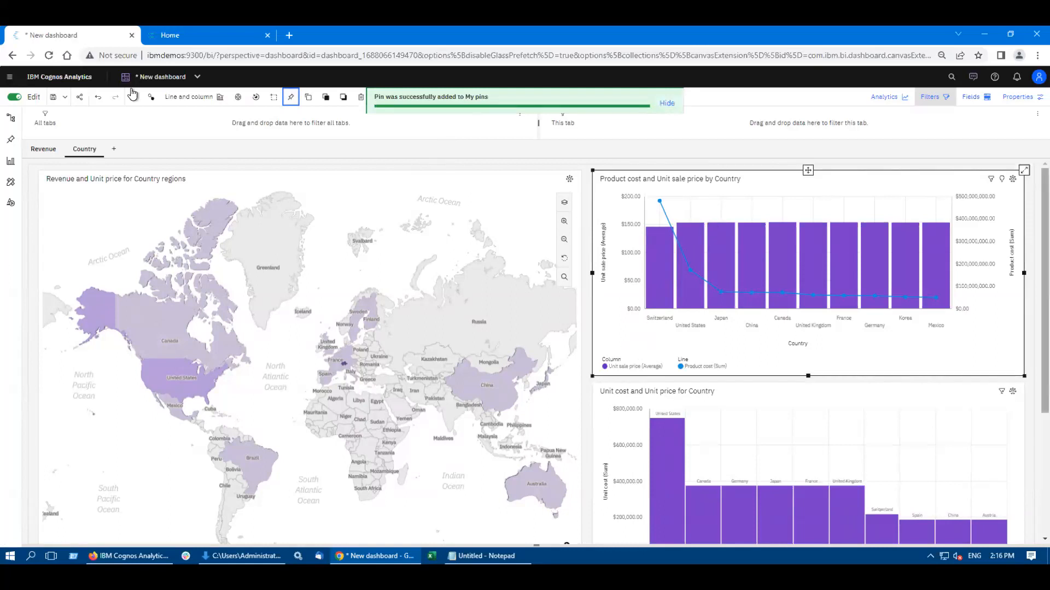
left_click(12, 141)
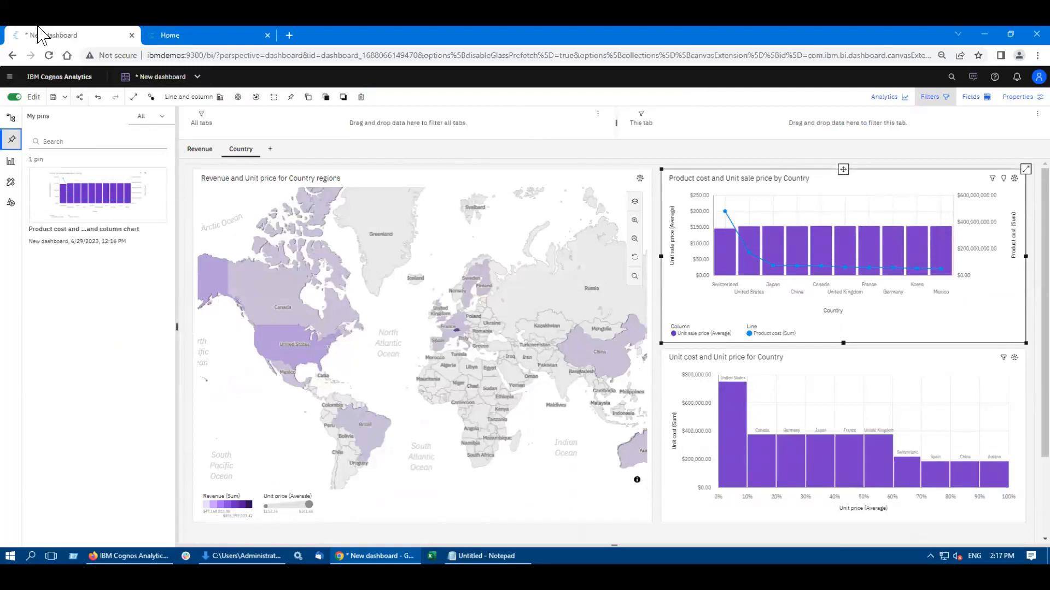
Step: Revisit the exploration with its Assistant and the Quantity by Product line dashboard, returning to the revenue and country dashboard
left_click(164, 76)
left_click(155, 119)
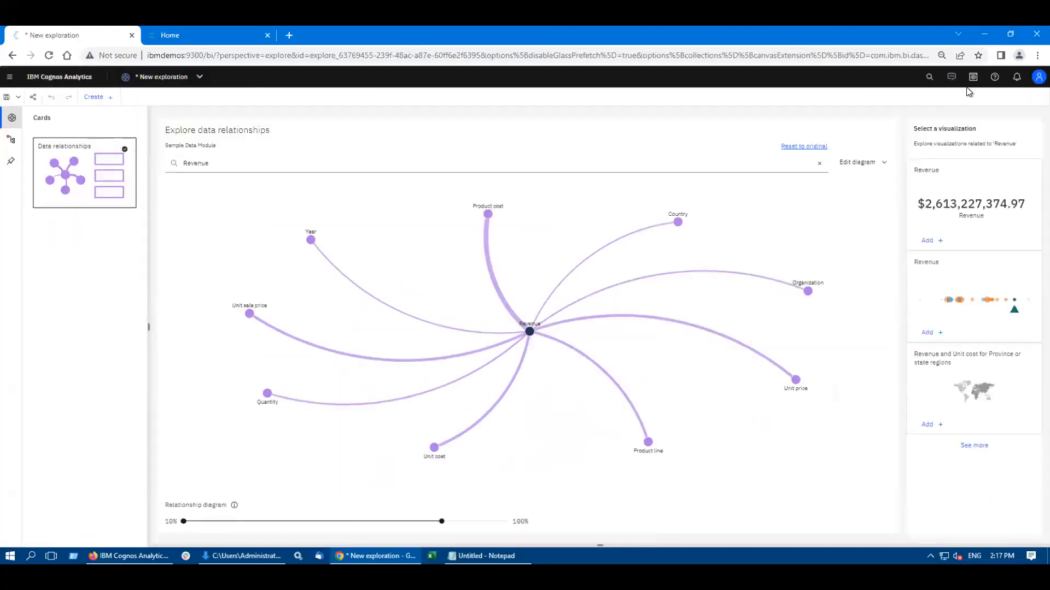
left_click(950, 80)
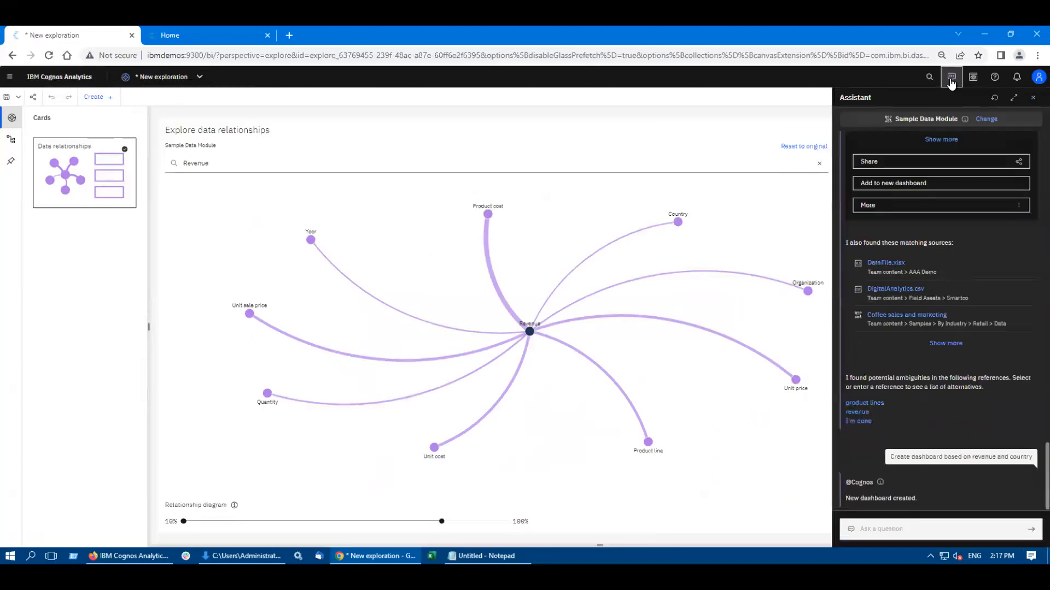
left_click(870, 528)
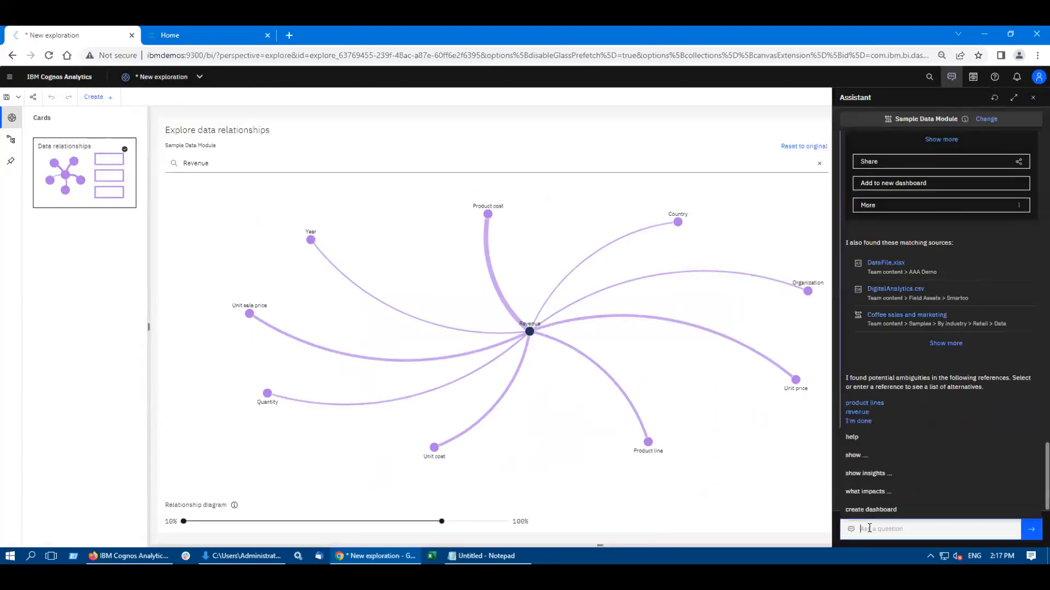
left_click(164, 77)
left_click(150, 137)
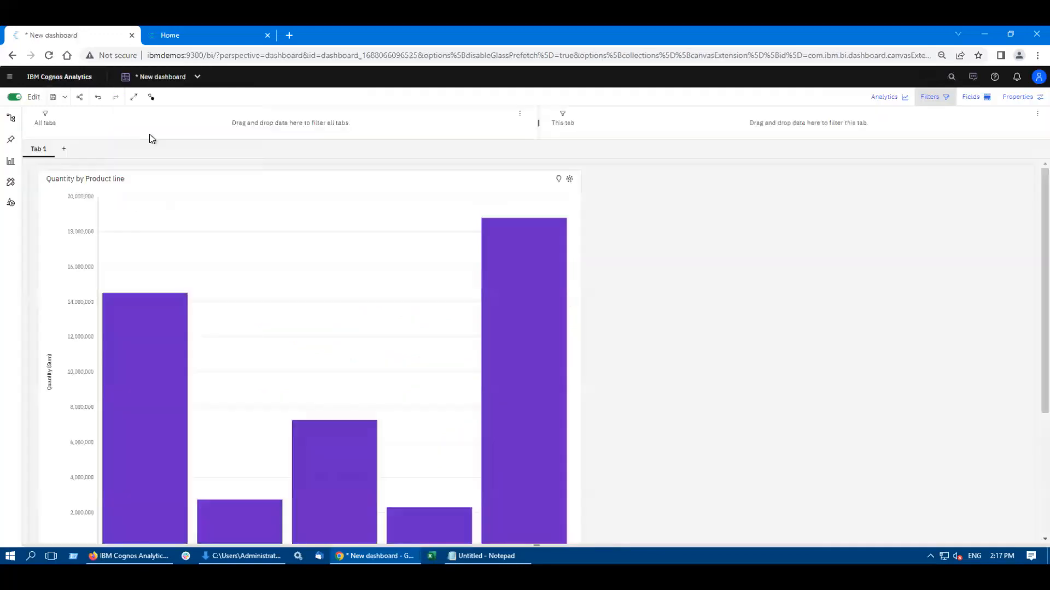
left_click(164, 77)
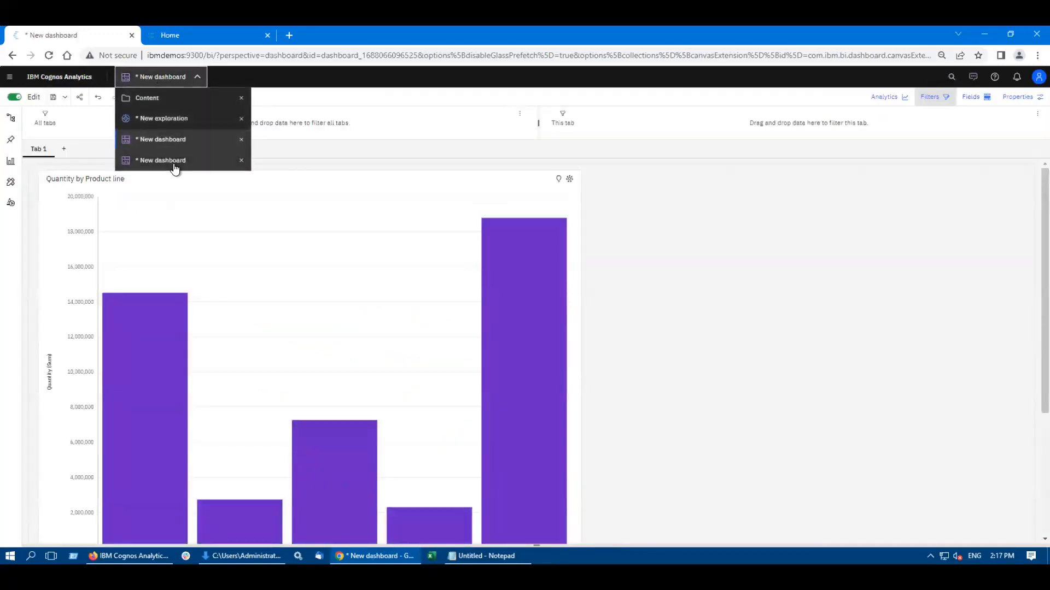
left_click(174, 164)
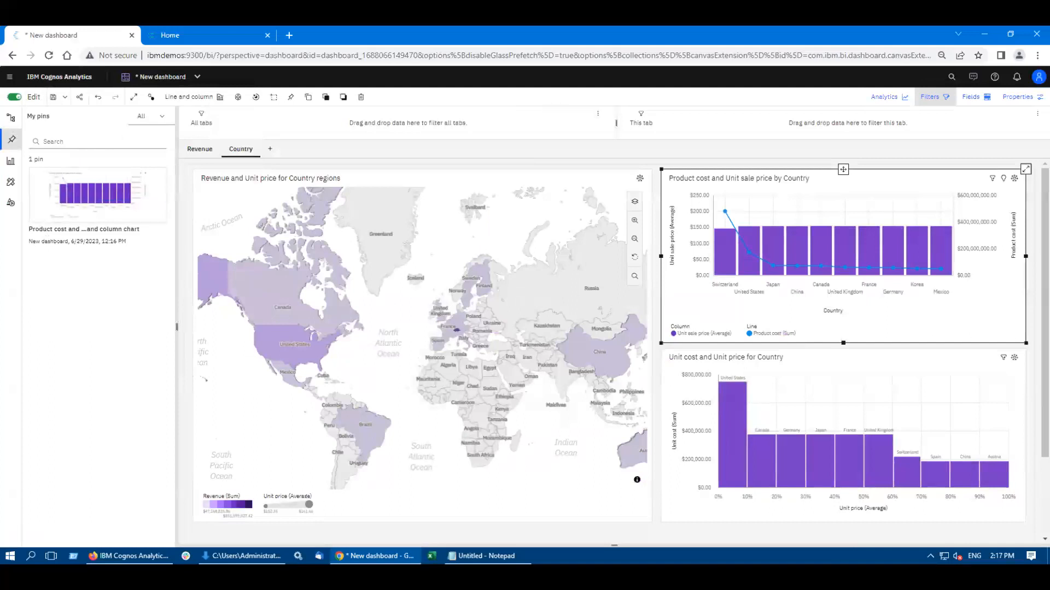
Step: Have the Assistant generate another dashboard with the request "Create dashboard based off of revenue, country and year"
left_click(973, 80)
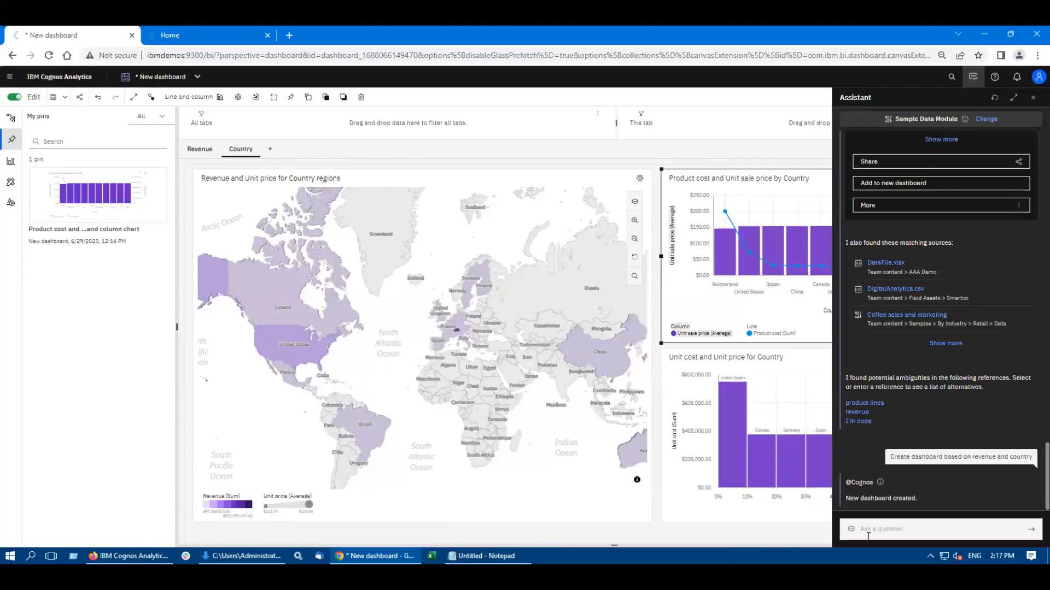
left_click(885, 530)
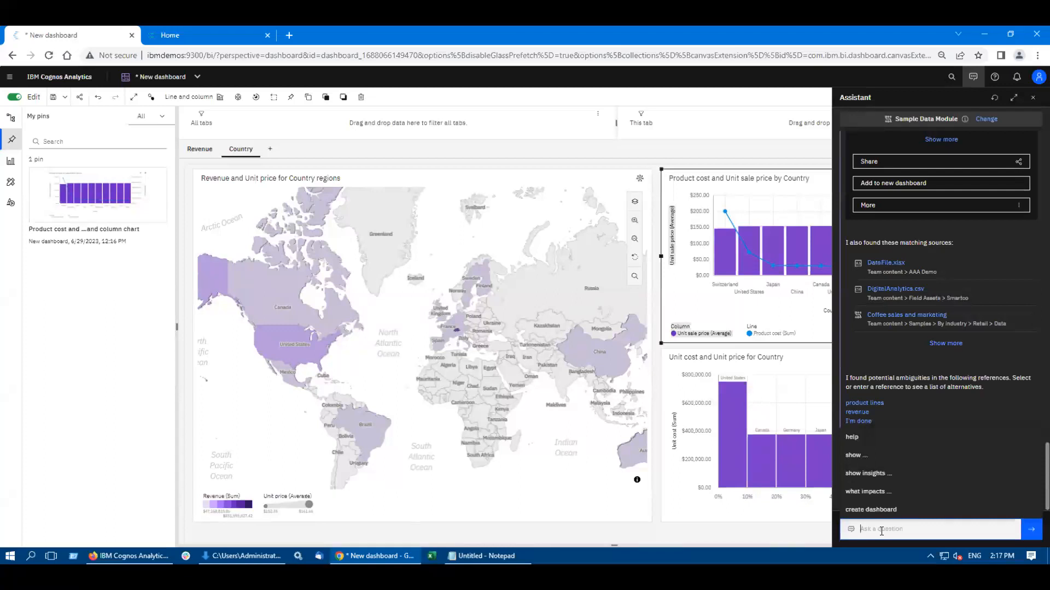
type("C")
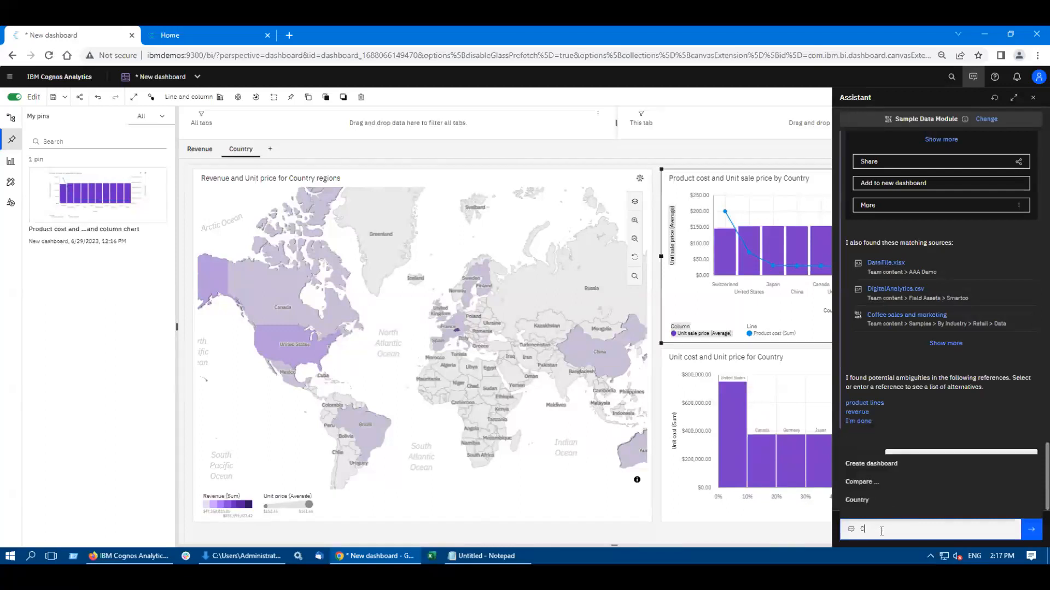
type("reate dashboard")
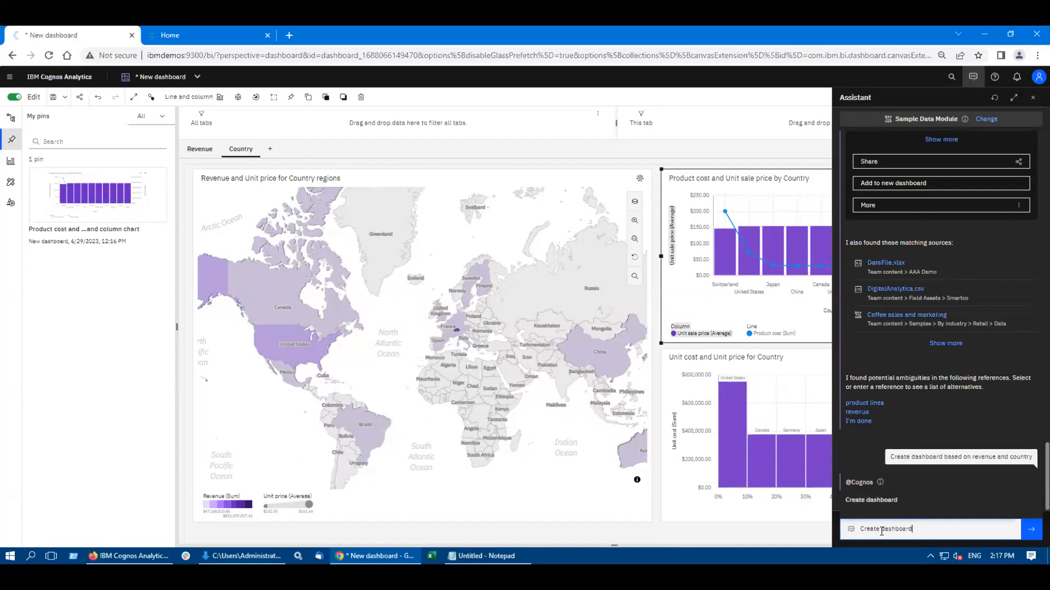
type(" ased o")
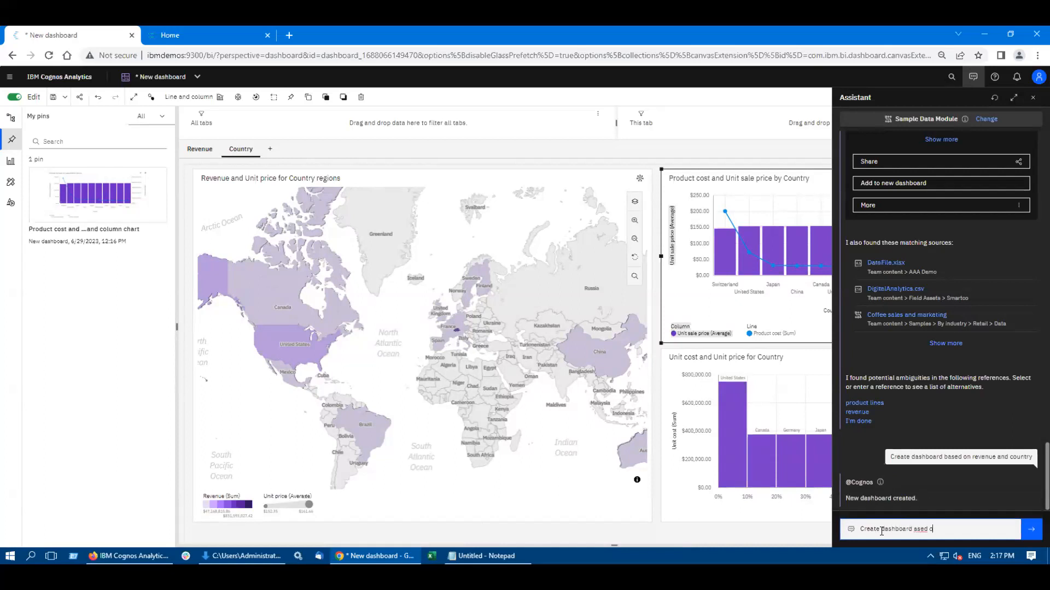
key("BackSpace")
key("BackSpace")
key("BackSpace")
key("BackSpace")
key("BackSpace")
key("BackSpace")
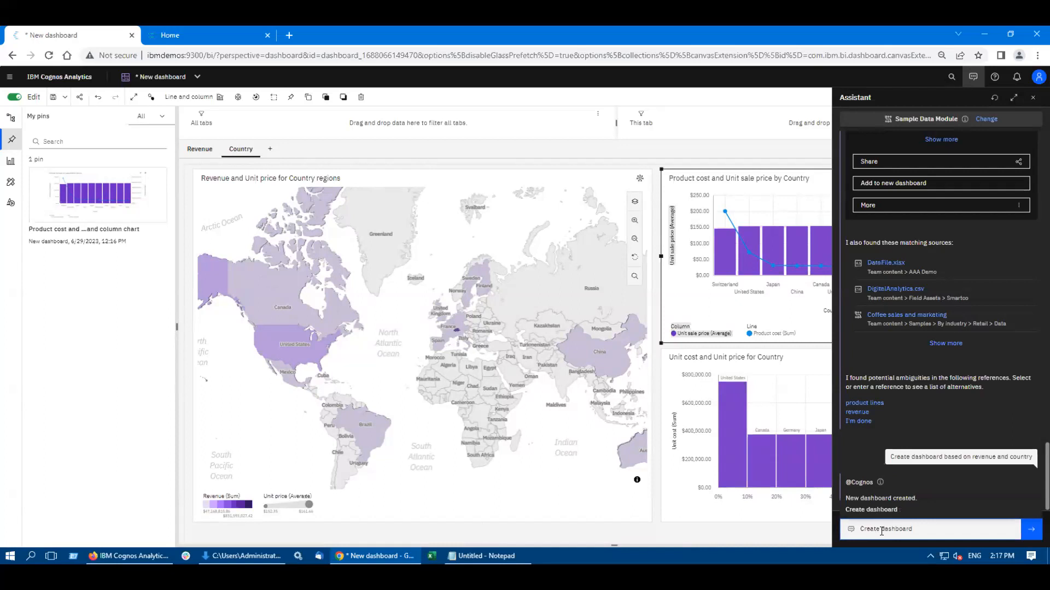
type("based of")
type(" or")
key("BackSpace")
key("BackSpace")
key("BackSpace")
type("f of")
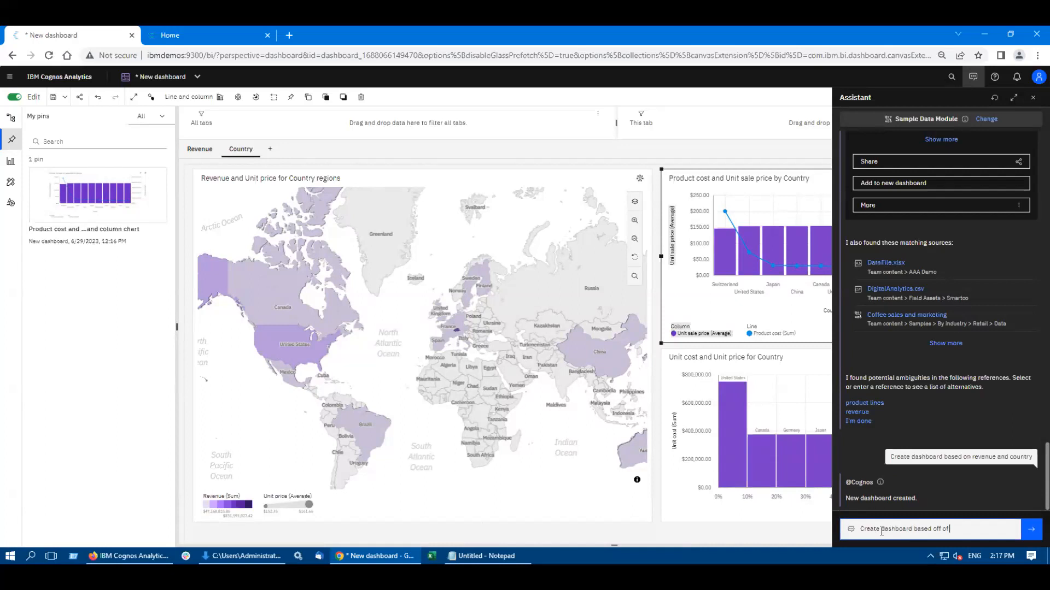
type(" revenue, countr")
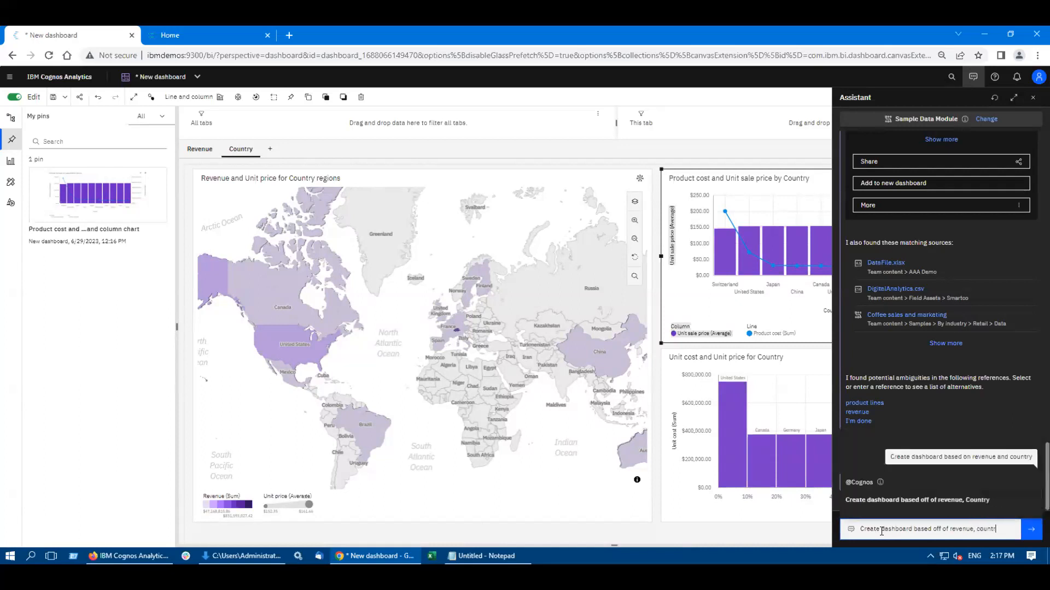
type("y and year")
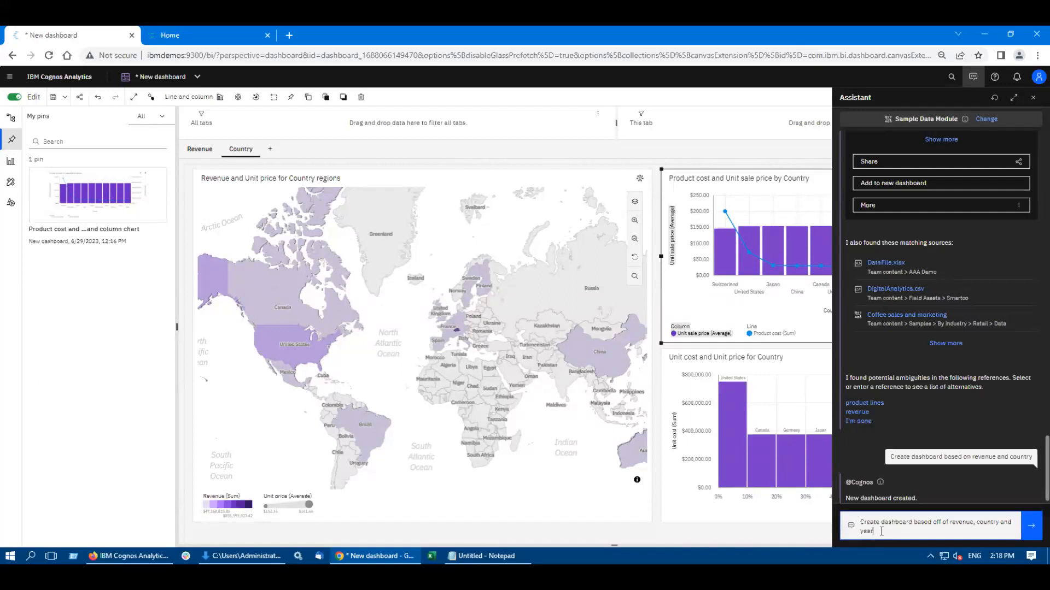
key("Return")
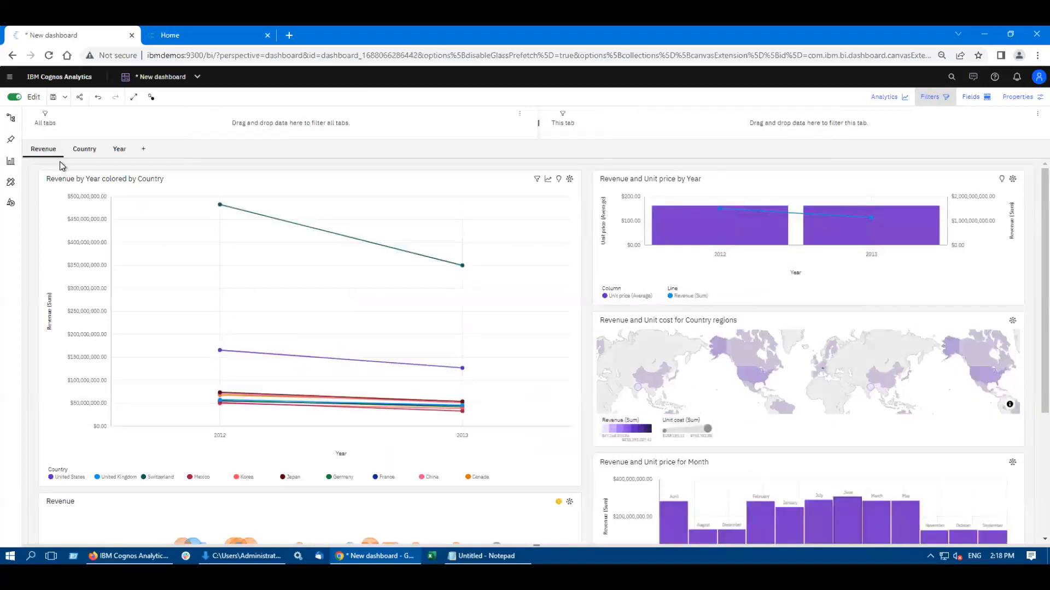
Step: Look through the new dashboard's Year, Country and Revenue tabs and examine the charts on the Revenue tab
left_click(122, 150)
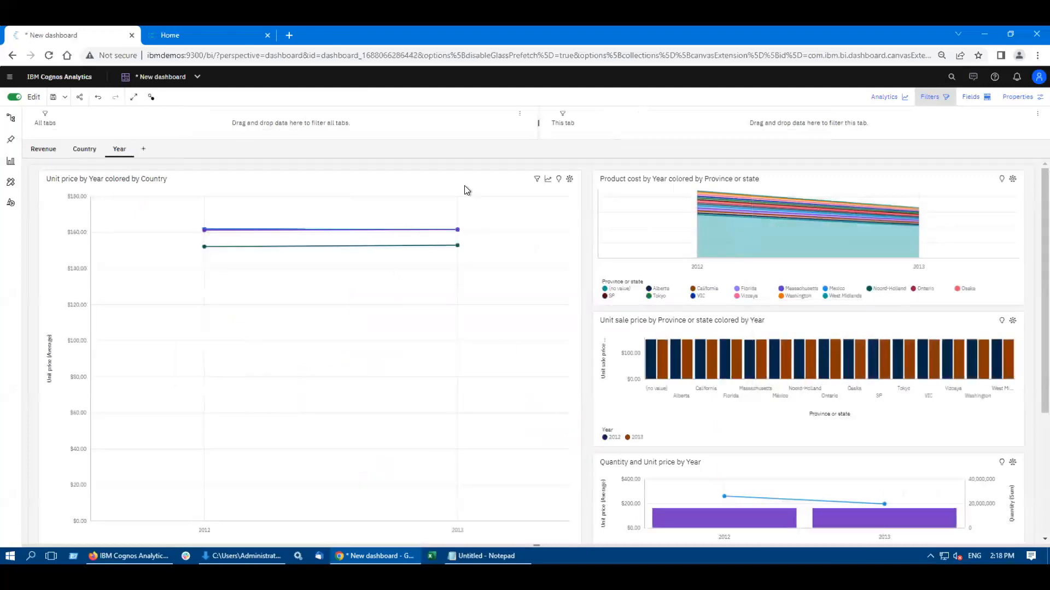
left_click(85, 150)
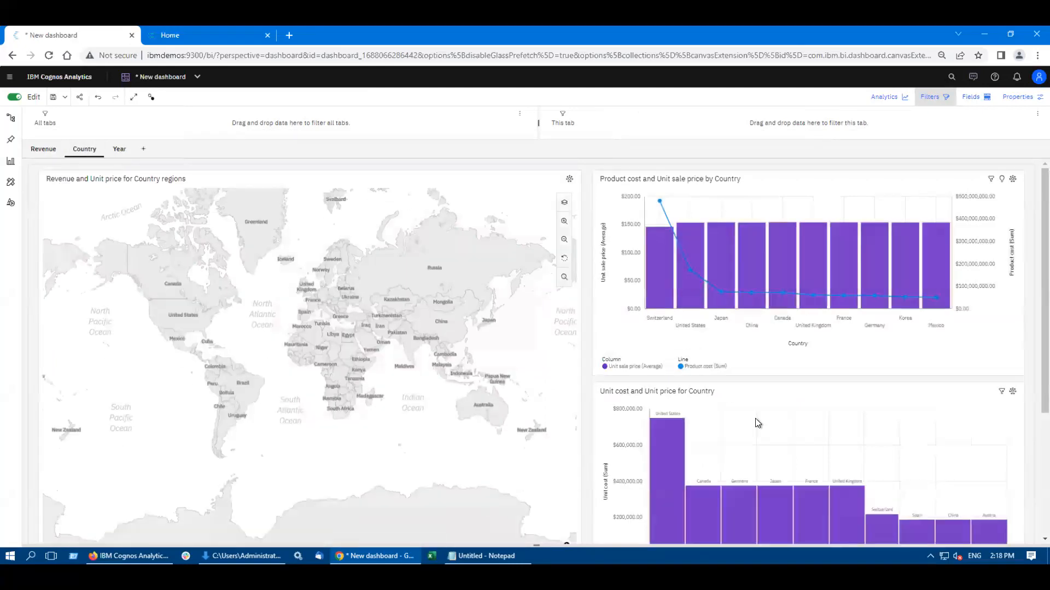
left_click(44, 155)
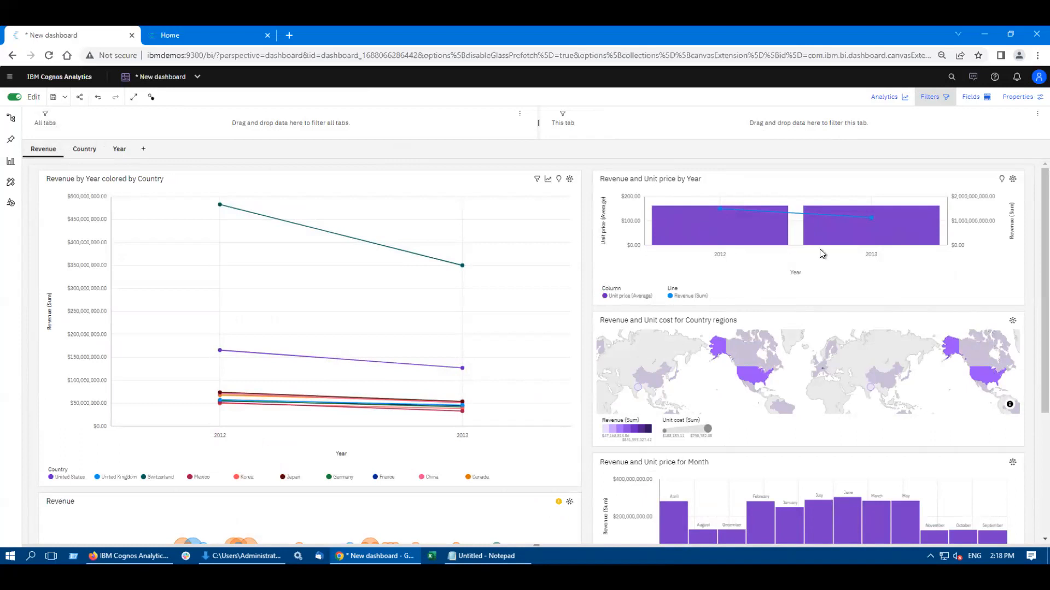
left_click(690, 296)
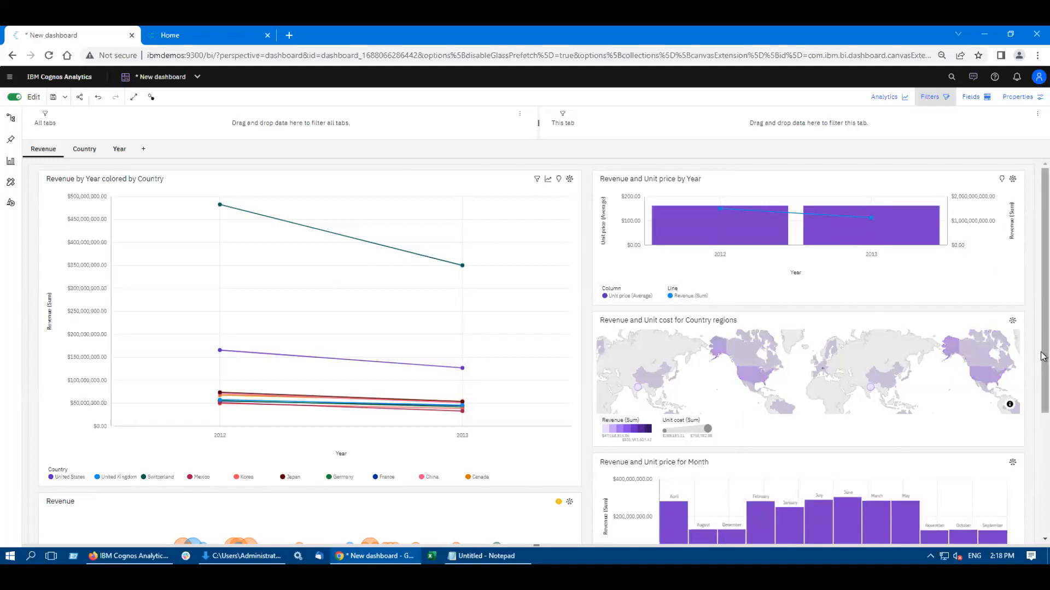
scroll(1042, 391, "down", 2)
scroll(1043, 422, "up", 2)
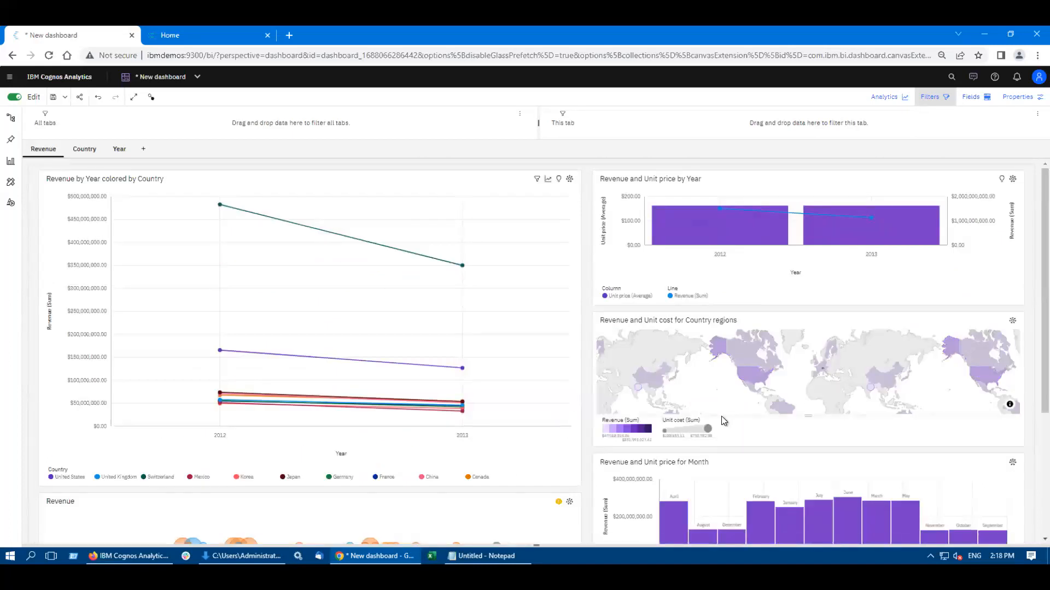
Step: Pin the Revenue and Unit cost for Country regions map from the Revenue tab and show the saved pins
left_click(851, 430)
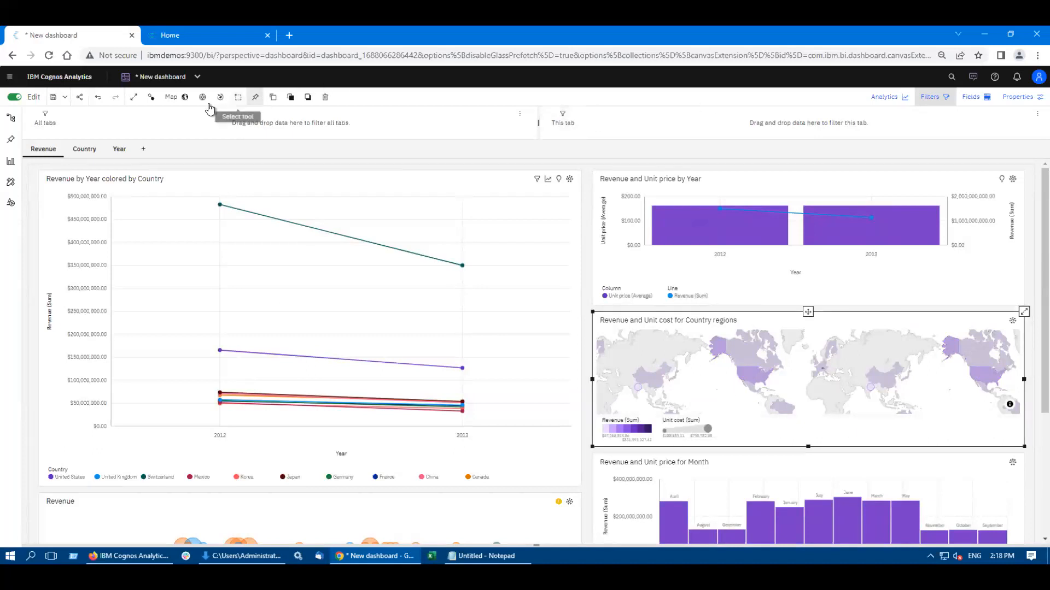
left_click(255, 98)
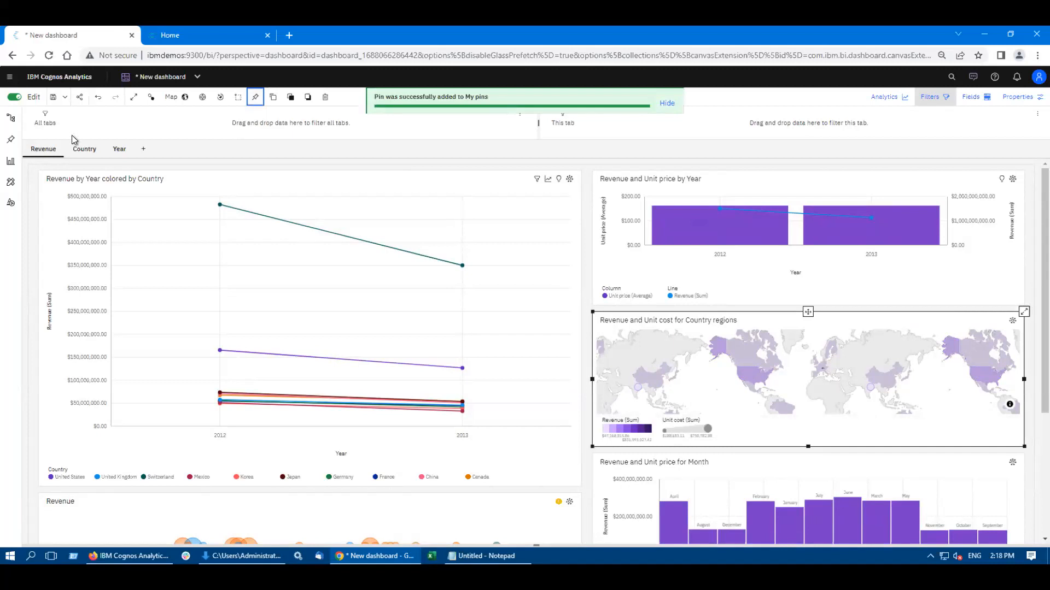
left_click(12, 141)
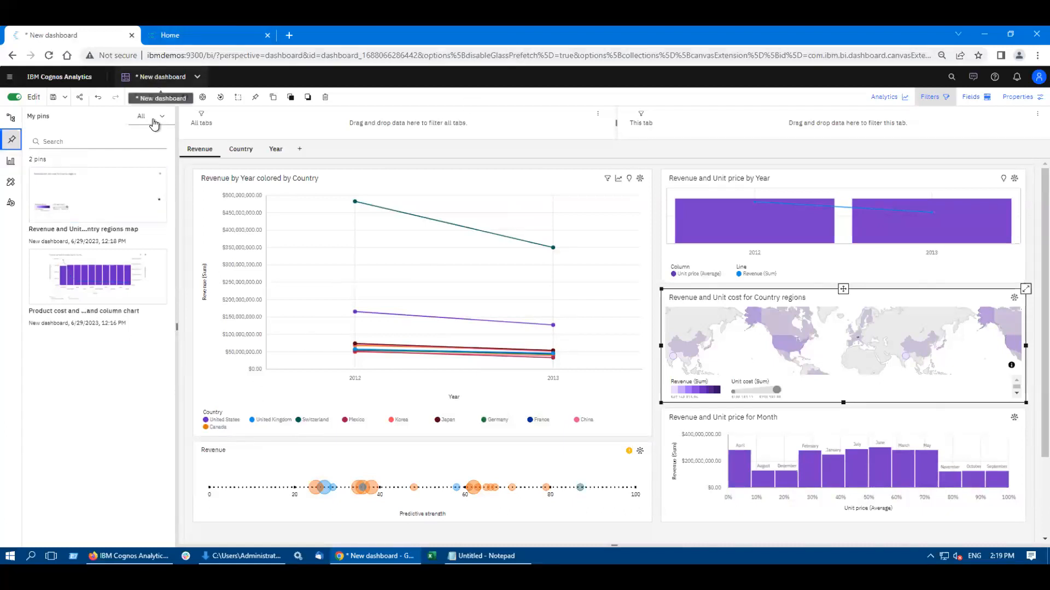
Step: Switch back to the open exploration and review the Assistant's conversation there
left_click(160, 77)
left_click(155, 119)
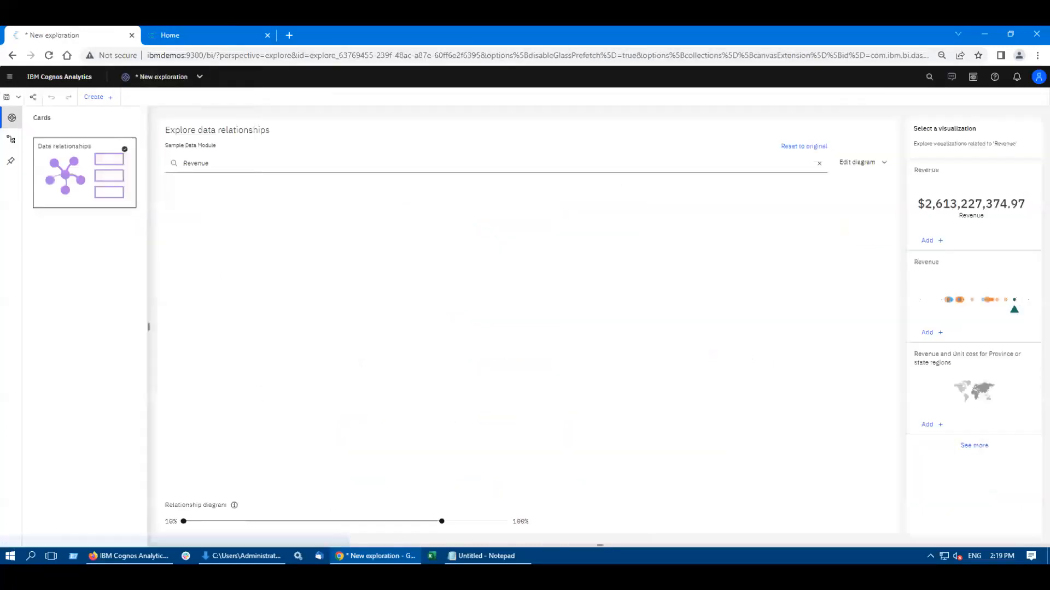
left_click(952, 77)
left_click(857, 527)
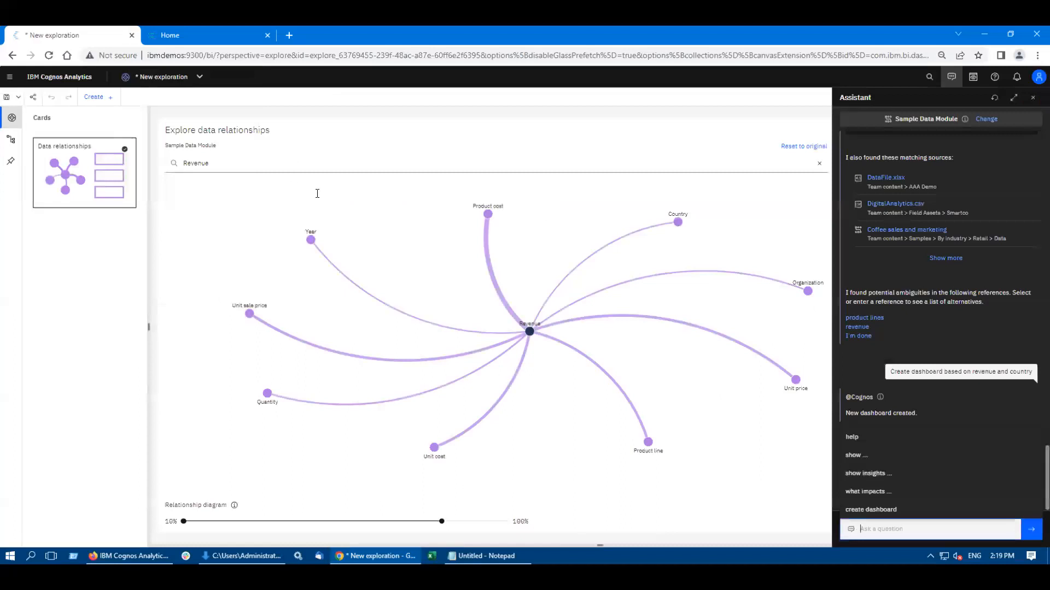
Step: Return to the home page and ask the Assistant to "create a report showing product, year, month and Revenue"
left_click(9, 82)
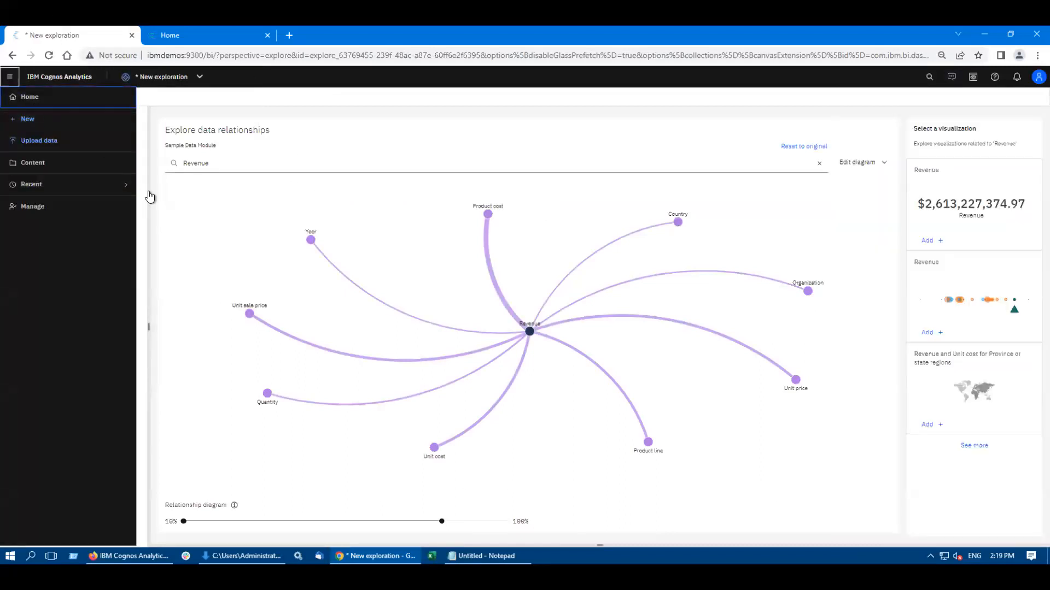
left_click(39, 94)
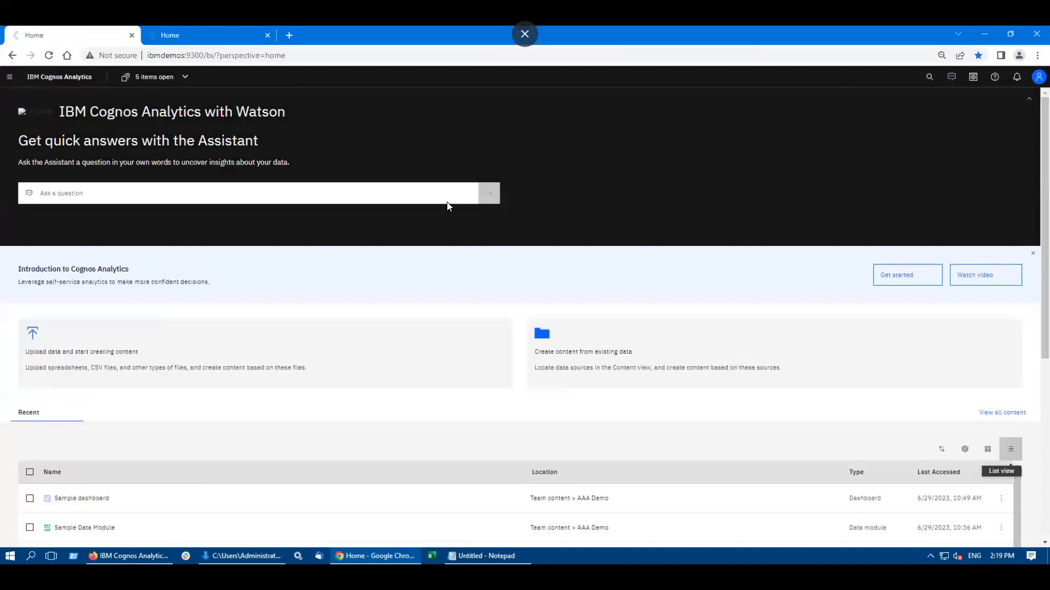
left_click(89, 190)
type("create a report")
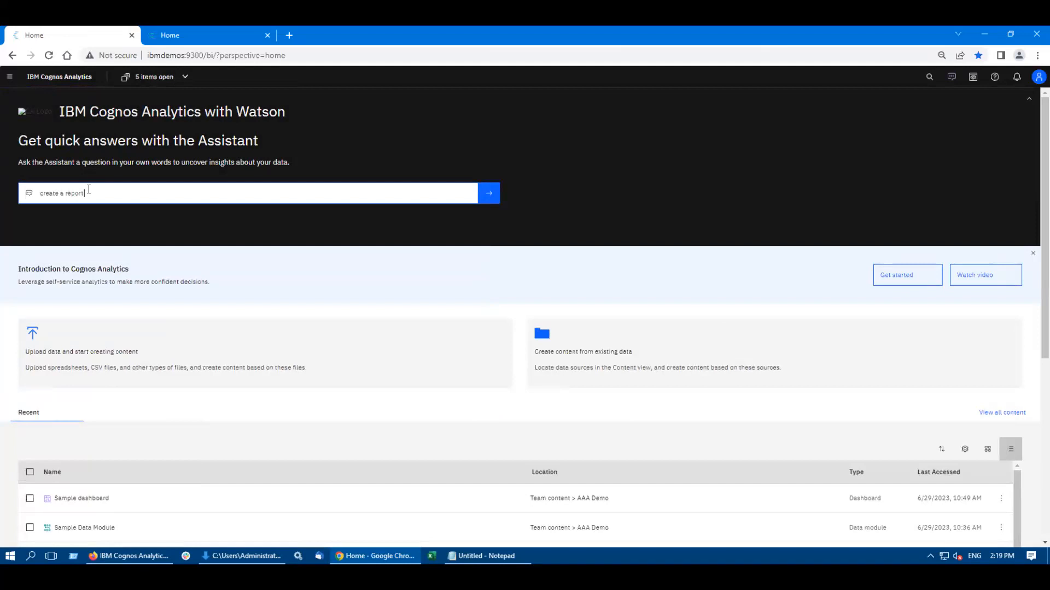
type(" showing product,")
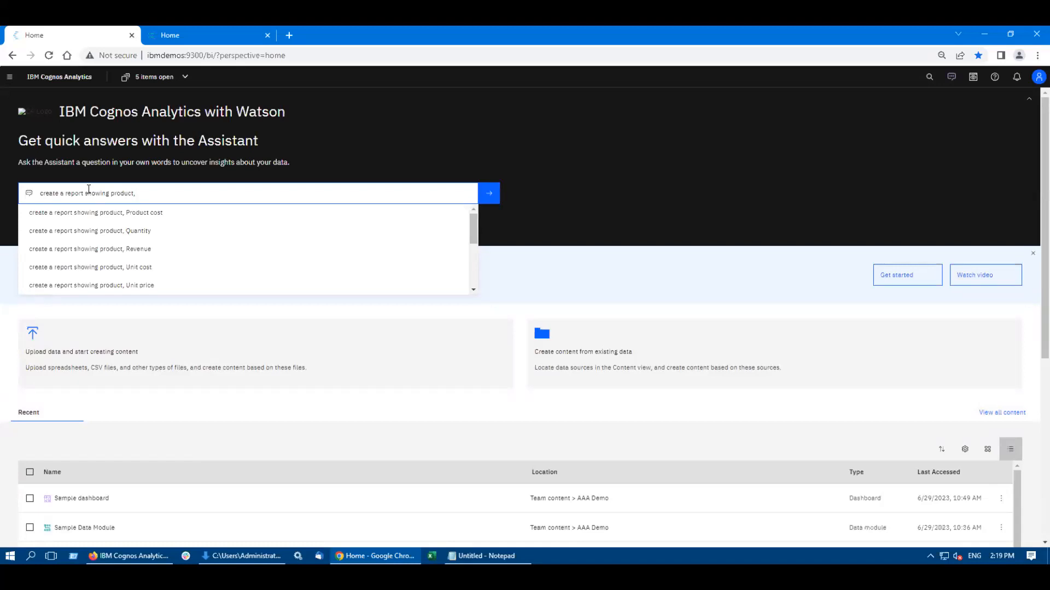
type("year, m")
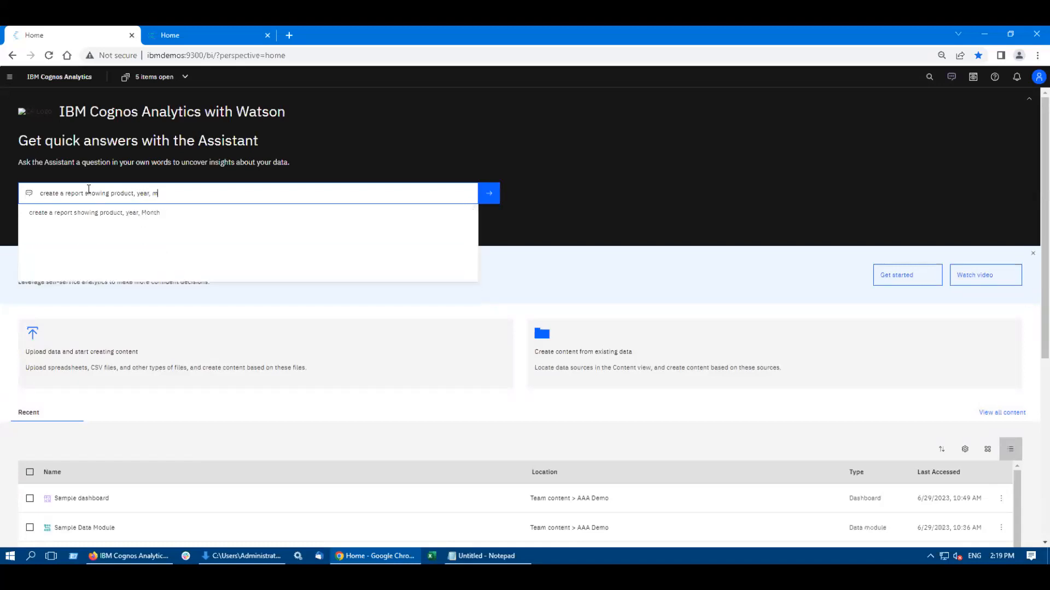
type("onth and")
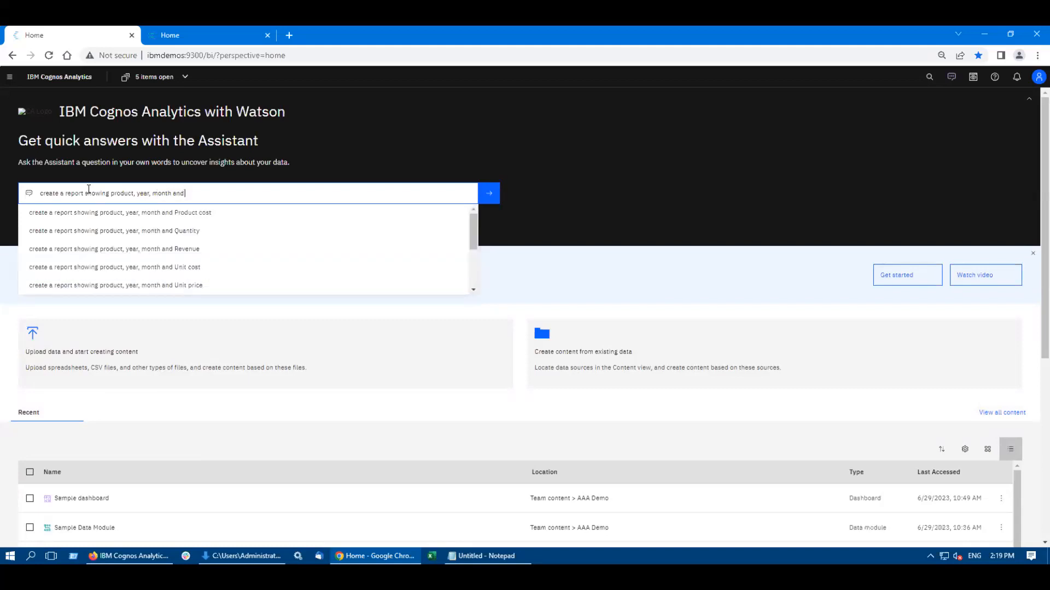
type(" Revenue")
key("Return")
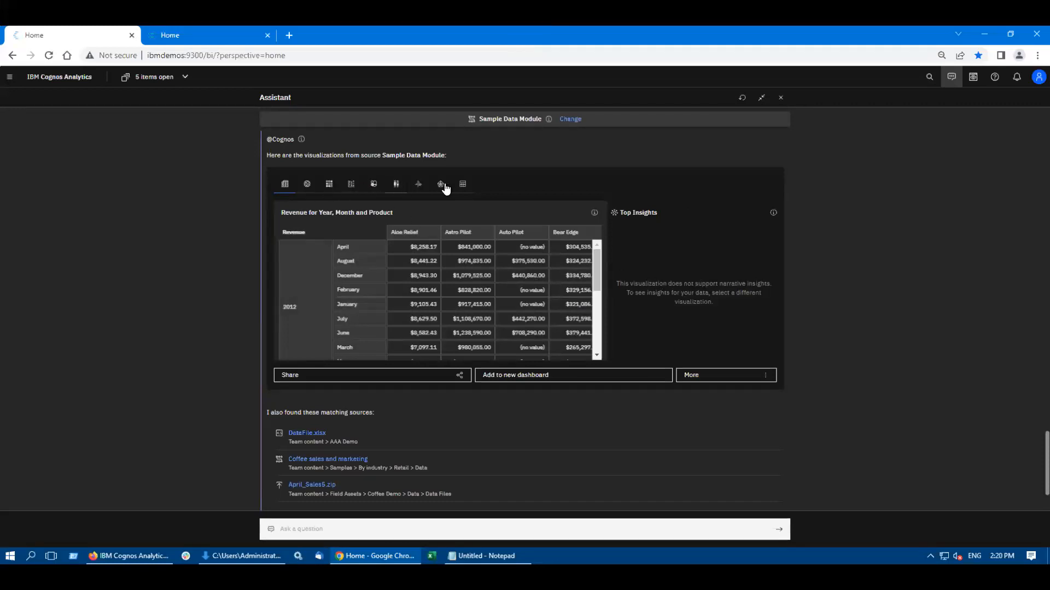
Step: Show the answer as the Revenue by Year and Month colored by Product radar chart and check its additional actions and sharing platforms
left_click(463, 188)
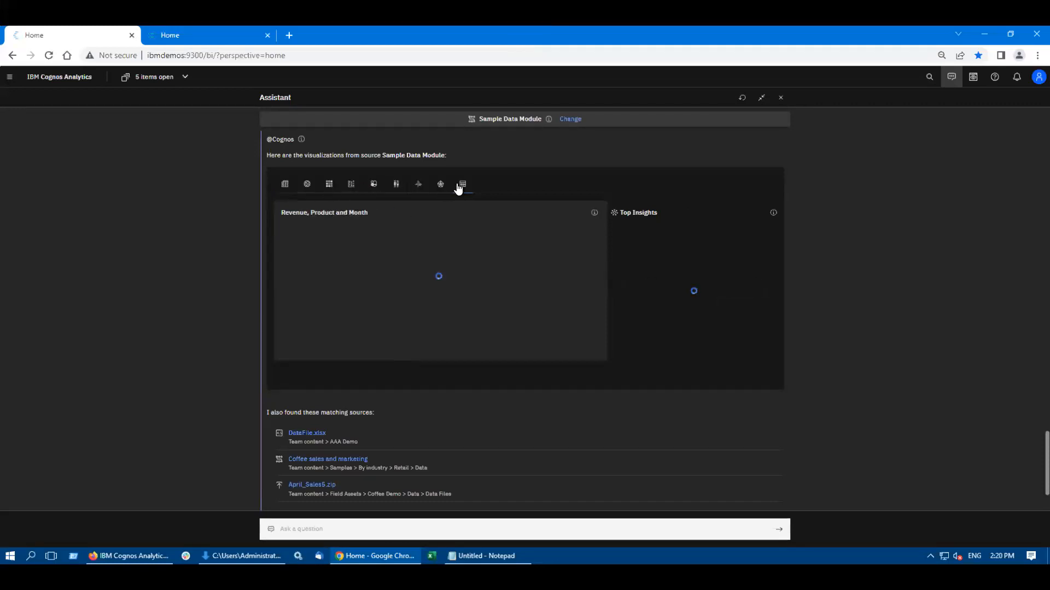
left_click(438, 185)
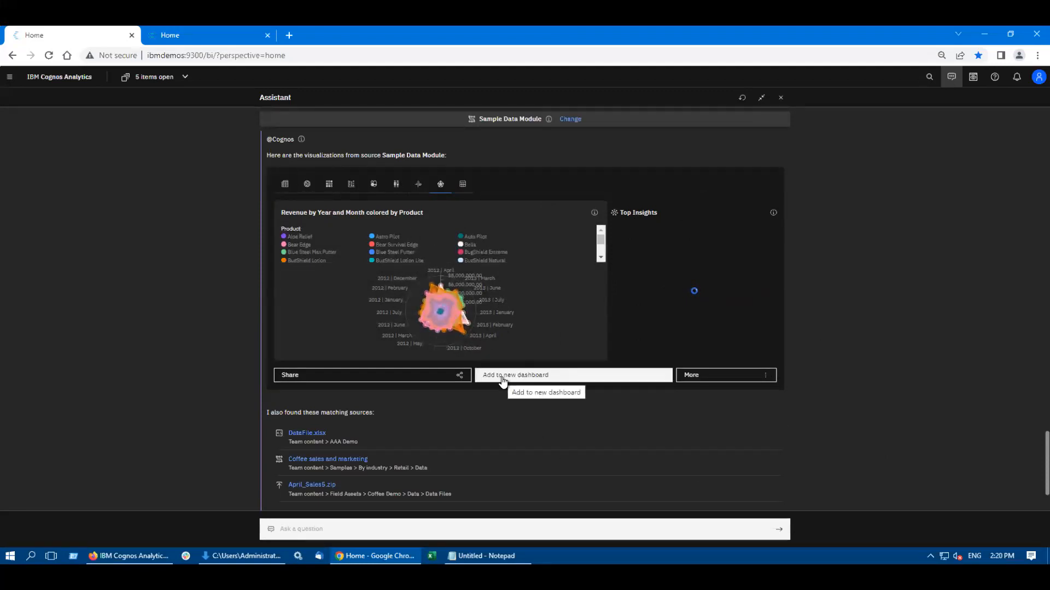
left_click(767, 378)
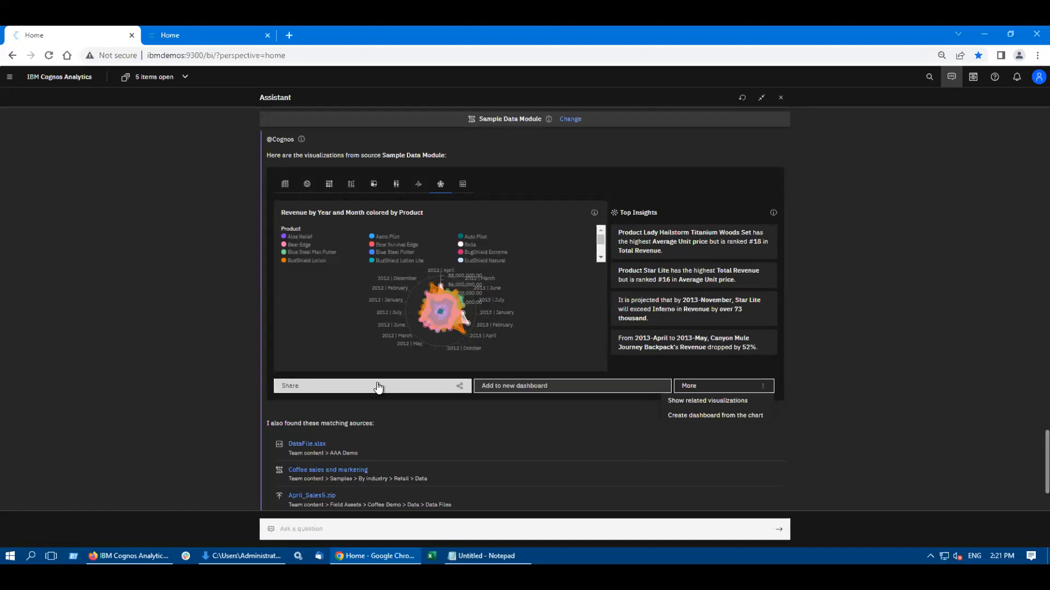
left_click(438, 389)
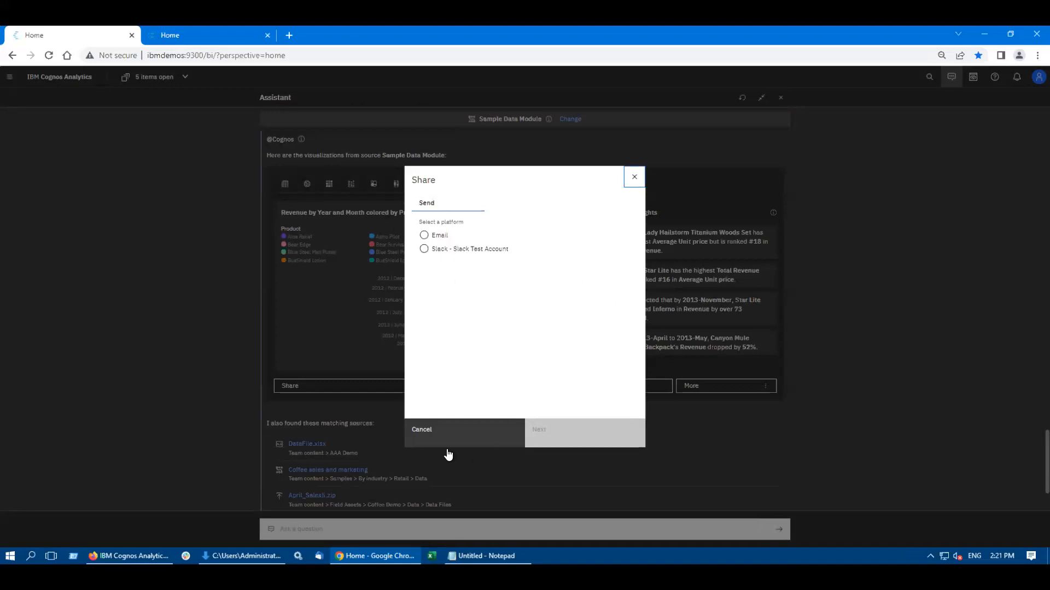
left_click(435, 438)
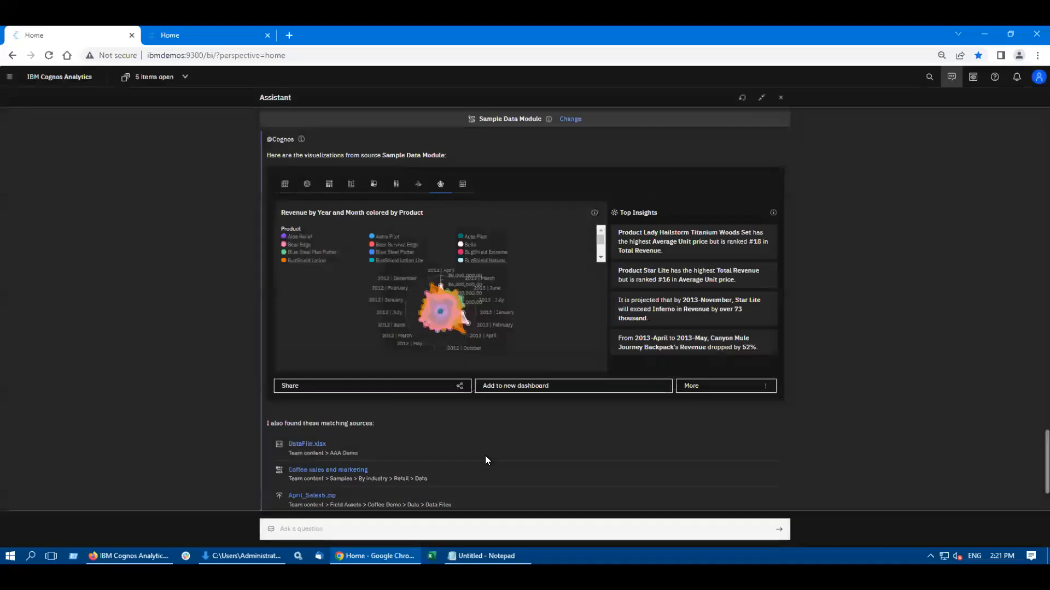
Step: Add the radar chart to a new dashboard and look over the chart and its legend
left_click(525, 388)
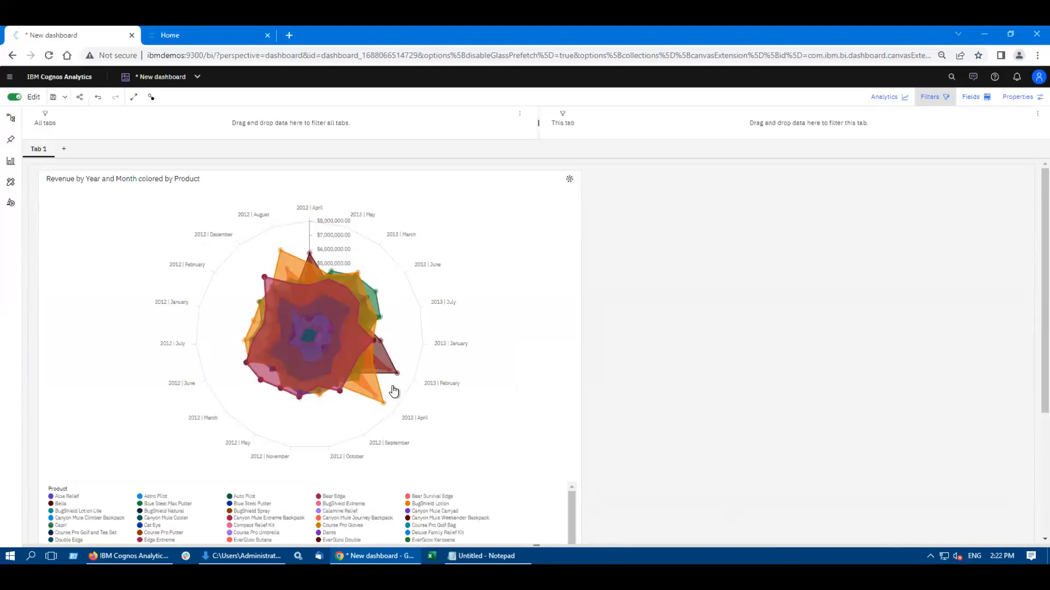
scroll(488, 426, "down", 2)
scroll(517, 341, "up", 2)
Step: Place the pinned Product cost and Unit sale price by Country chart on the dashboard beside the radar chart
left_click(11, 140)
left_click_drag(99, 276, 782, 201)
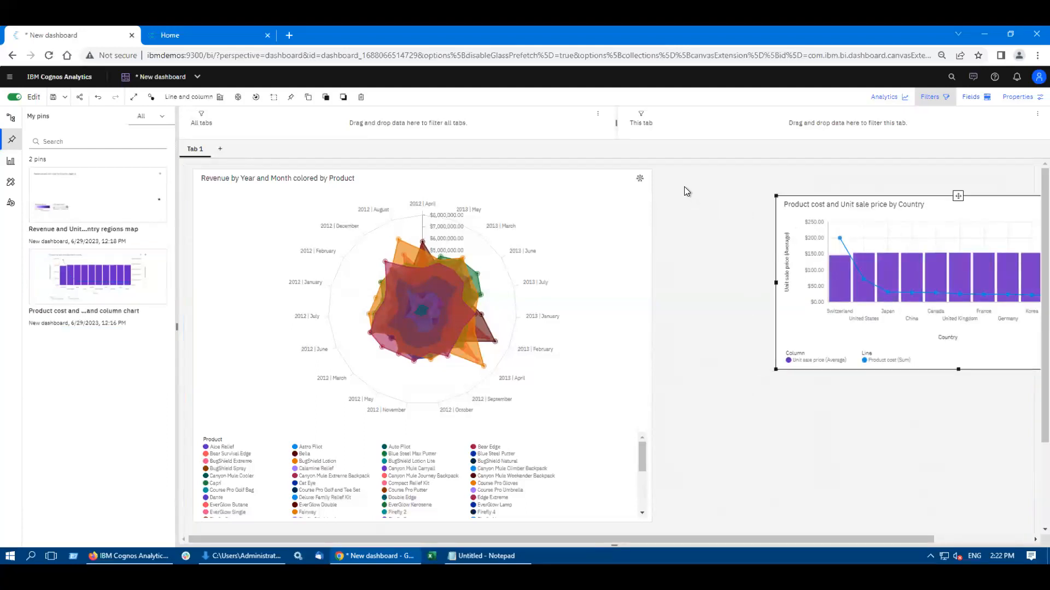
left_click_drag(908, 189, 844, 171)
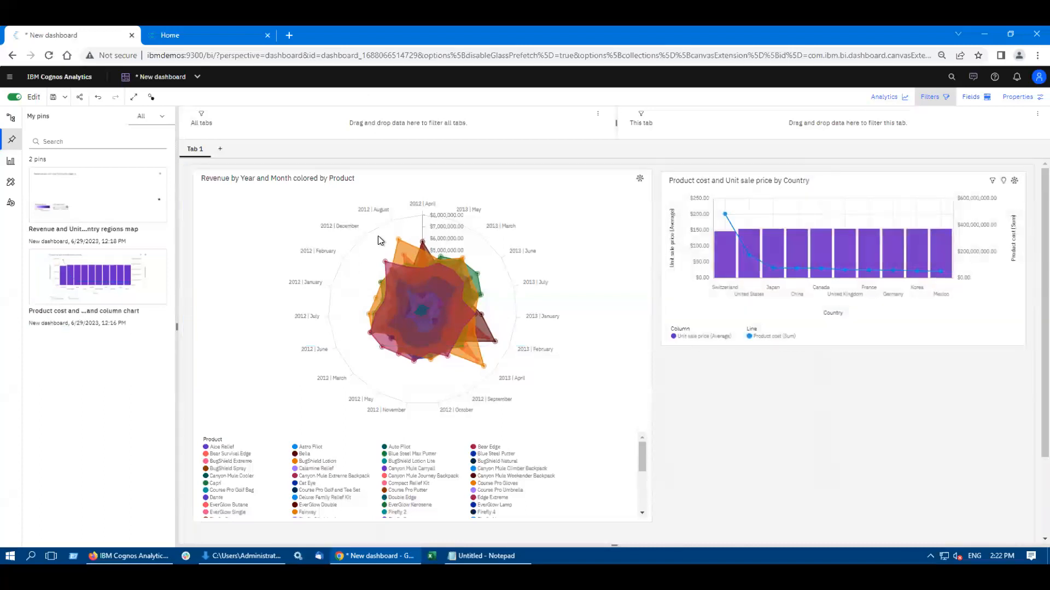
Step: Auto-create local data caches for the dashboard through its advanced properties
left_click(1021, 98)
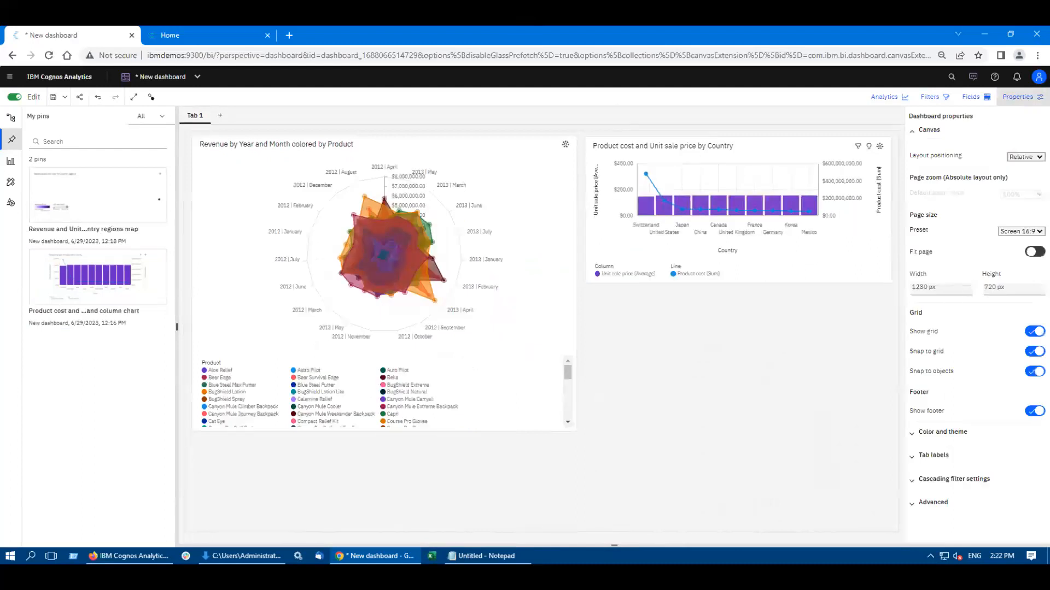
left_click(936, 503)
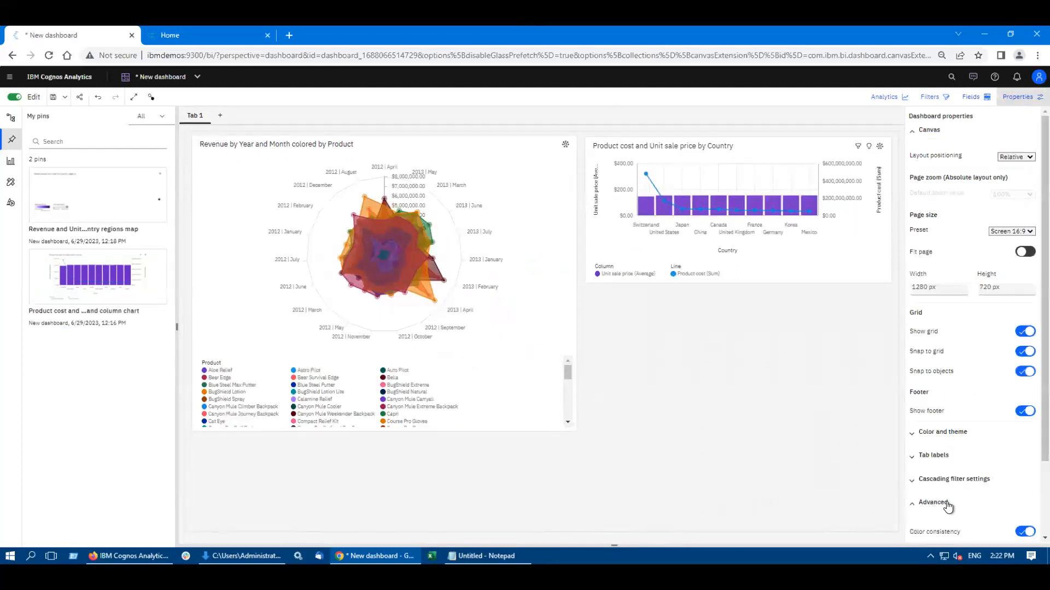
scroll(995, 462, "down", 2)
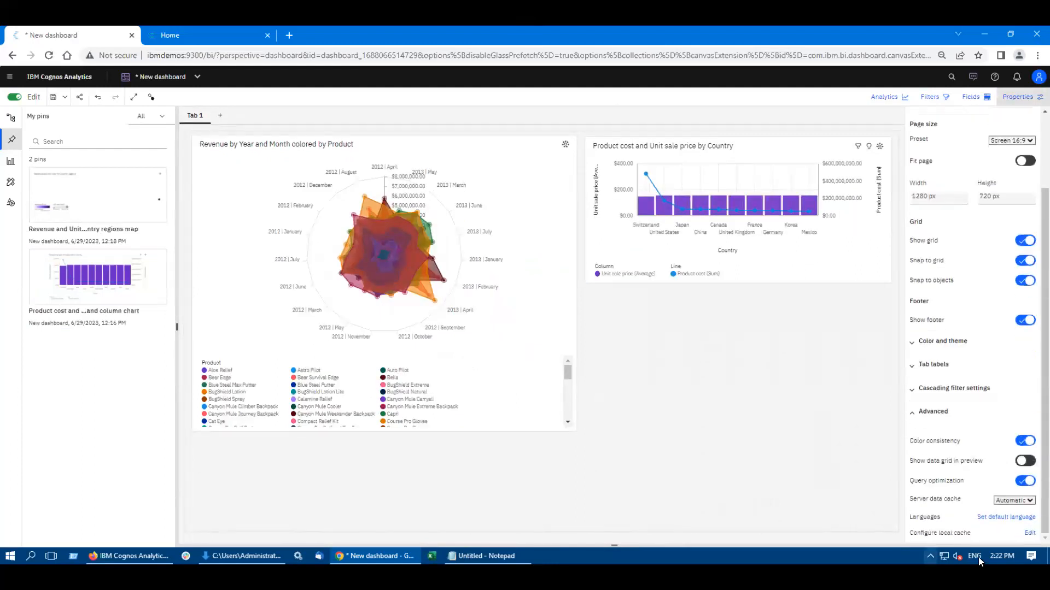
left_click(1030, 534)
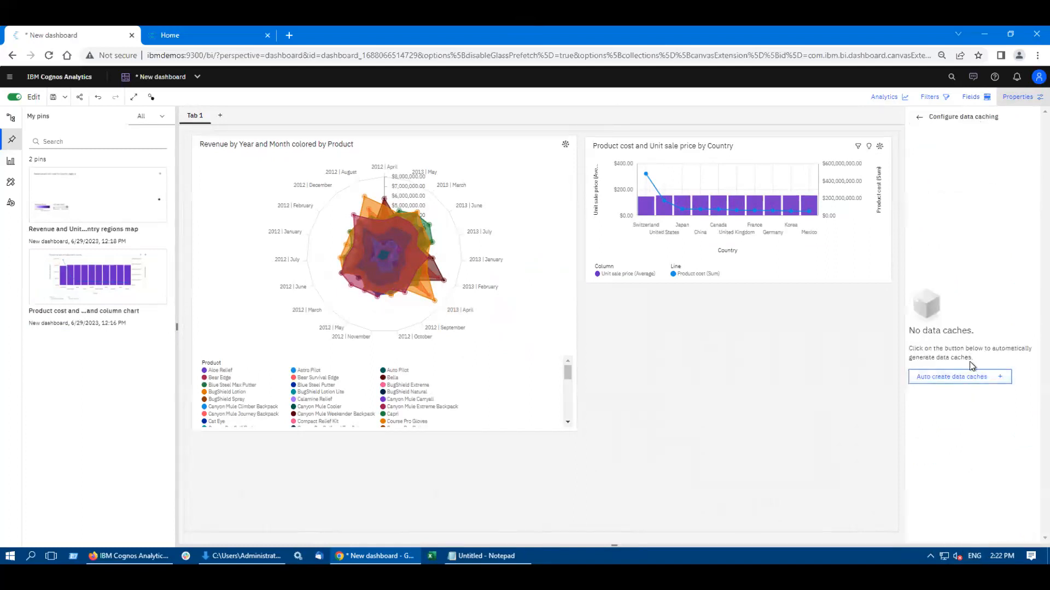
left_click(944, 383)
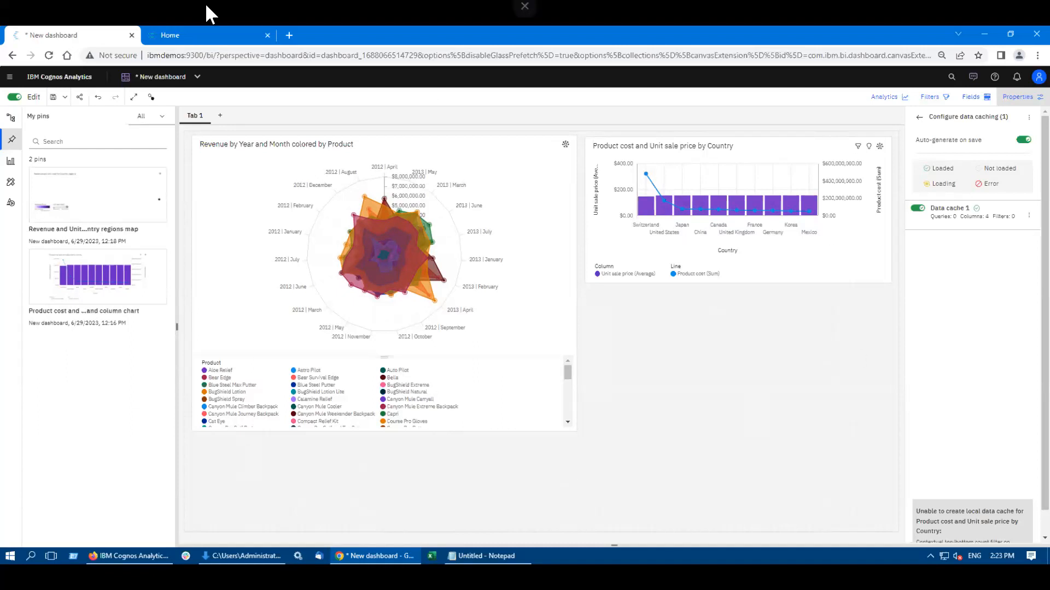
Step: Create a report from Sample Data Module in the AAA Demo team folder using the Blank template
left_click(9, 79)
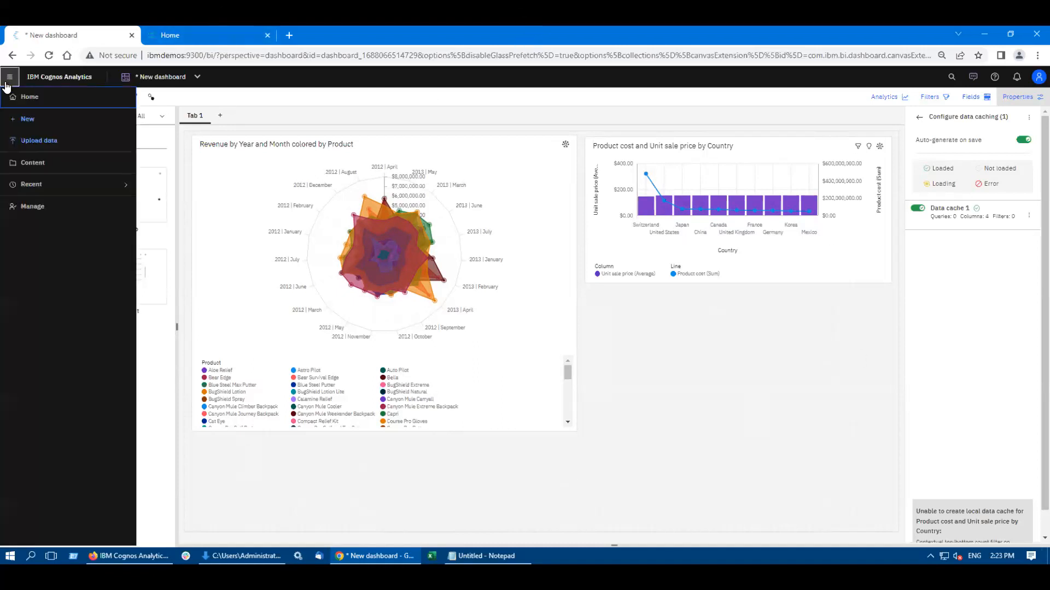
left_click(33, 164)
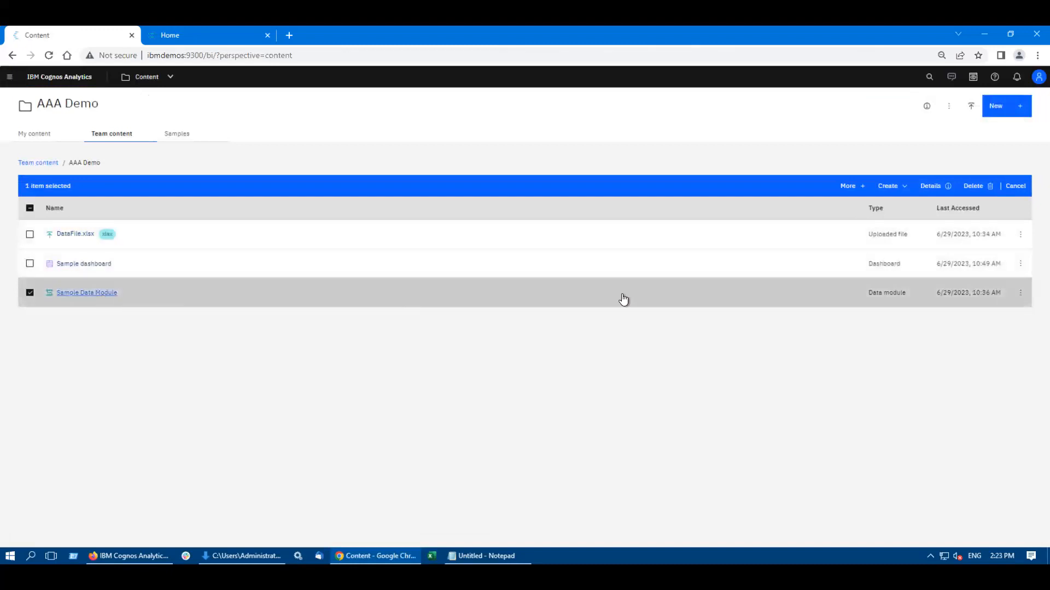
left_click(1021, 292)
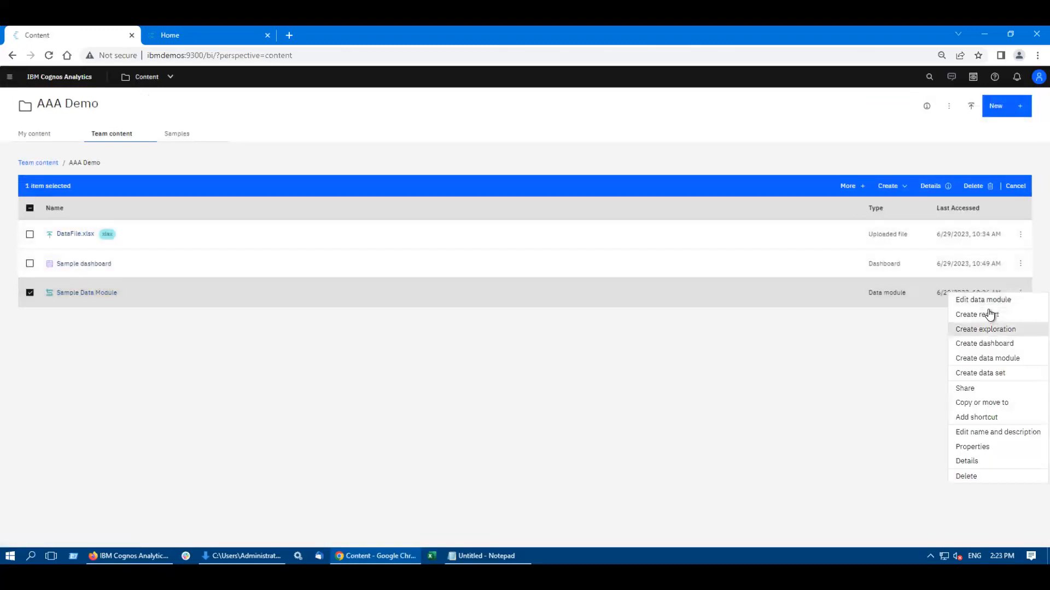
left_click(971, 316)
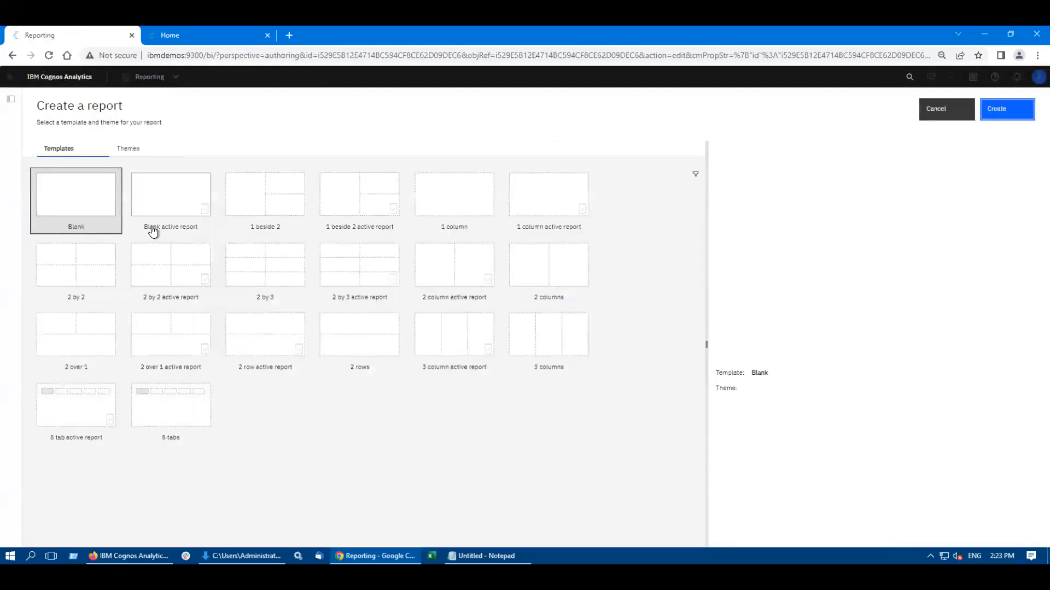
double_click(78, 200)
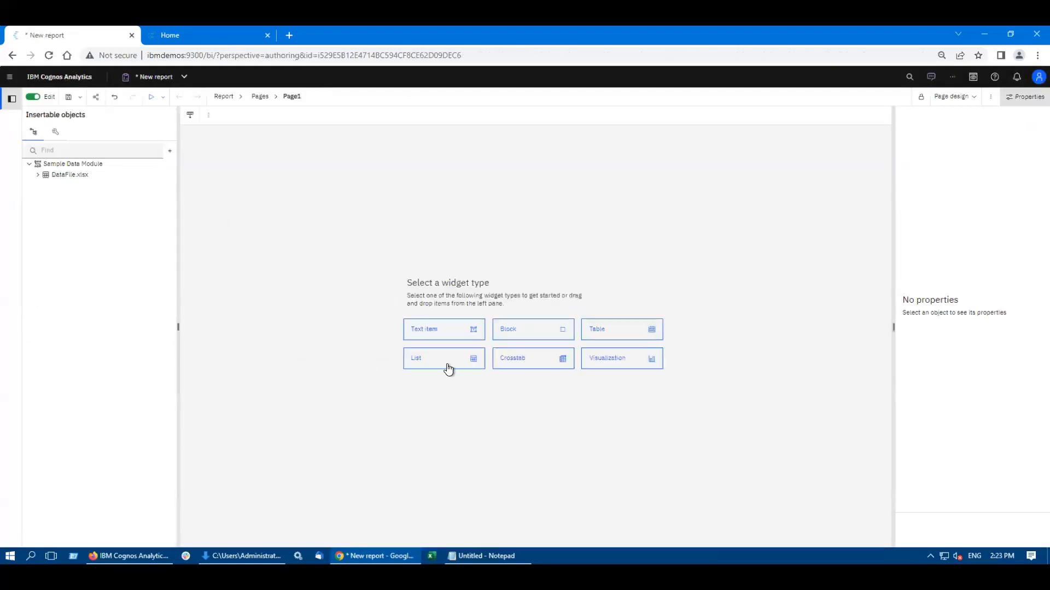
Step: Insert a list named List1 using Query1 with Product cost, Unit price, Product, Organization and Province or state columns from DataFile.xlsx
left_click(446, 365)
left_click(572, 384)
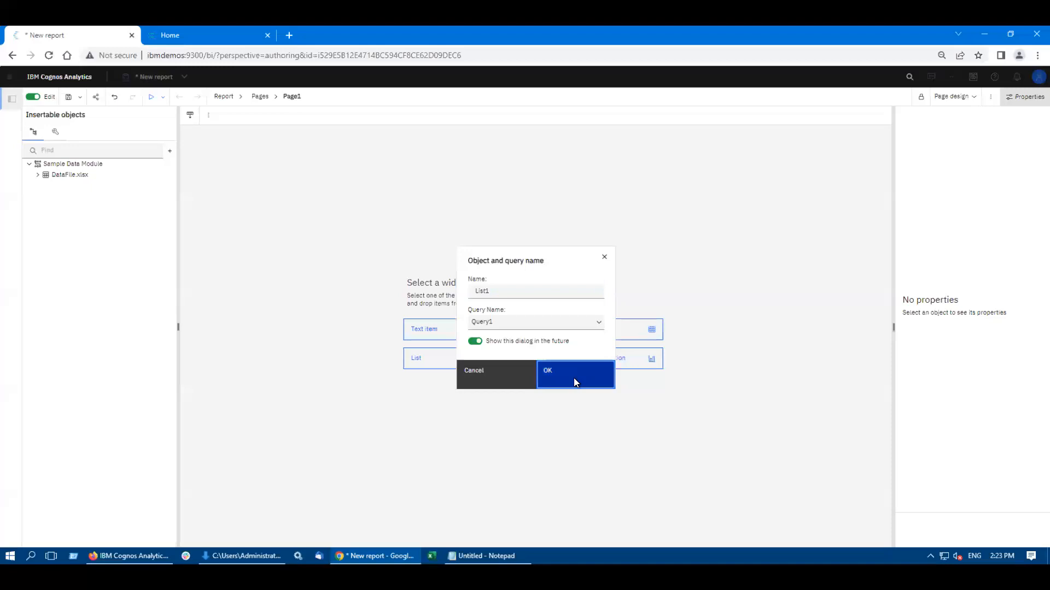
left_click(39, 175)
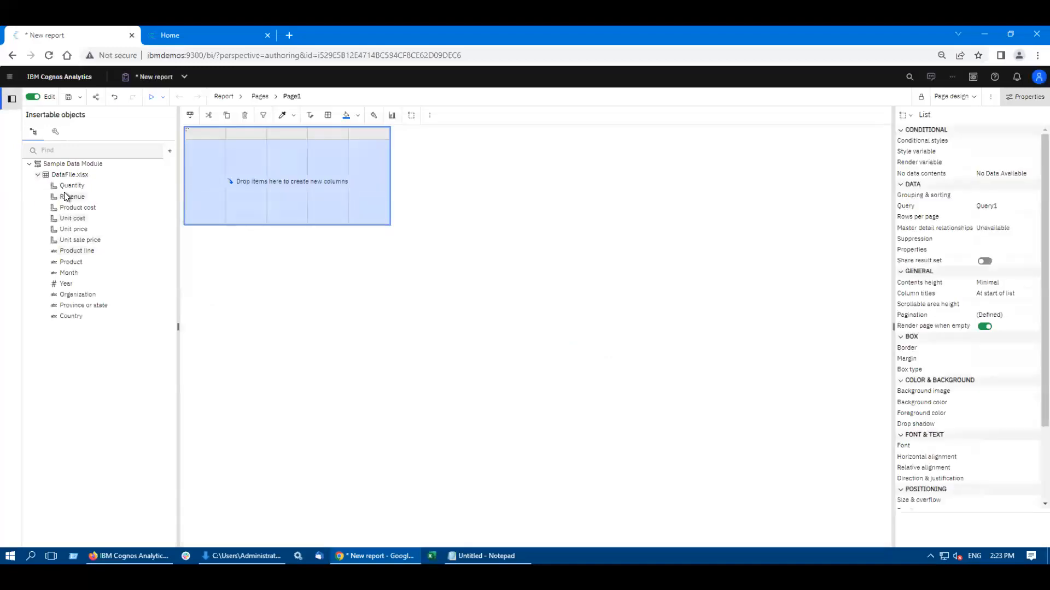
double_click(76, 205)
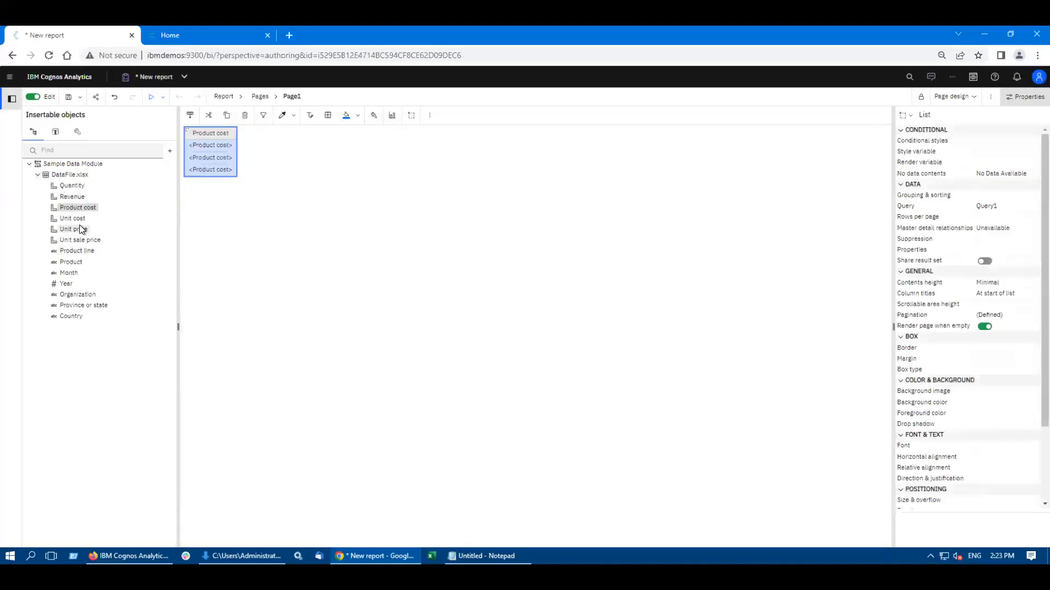
double_click(80, 225)
double_click(73, 262)
double_click(71, 294)
double_click(74, 306)
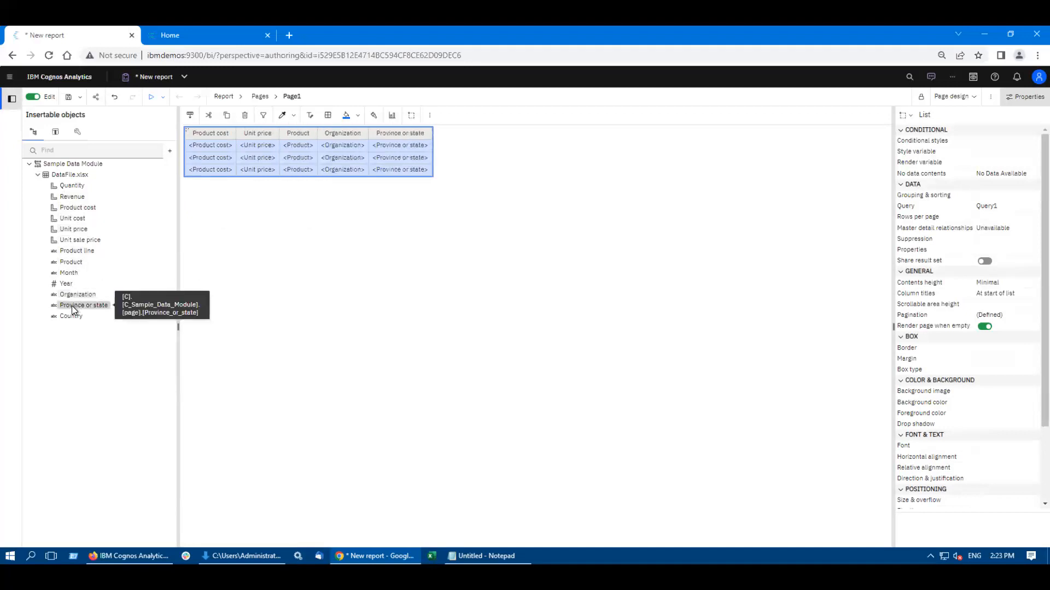
Step: Switch Page1 to page preview and look through the report's list of pages, queries, classes, variables and parameters
left_click(953, 97)
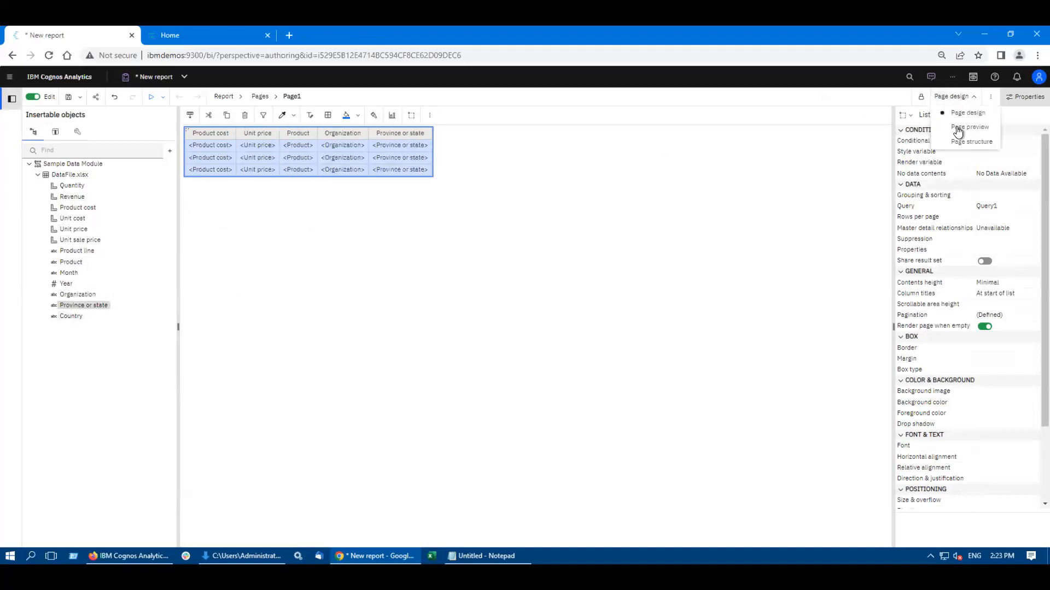
left_click(958, 129)
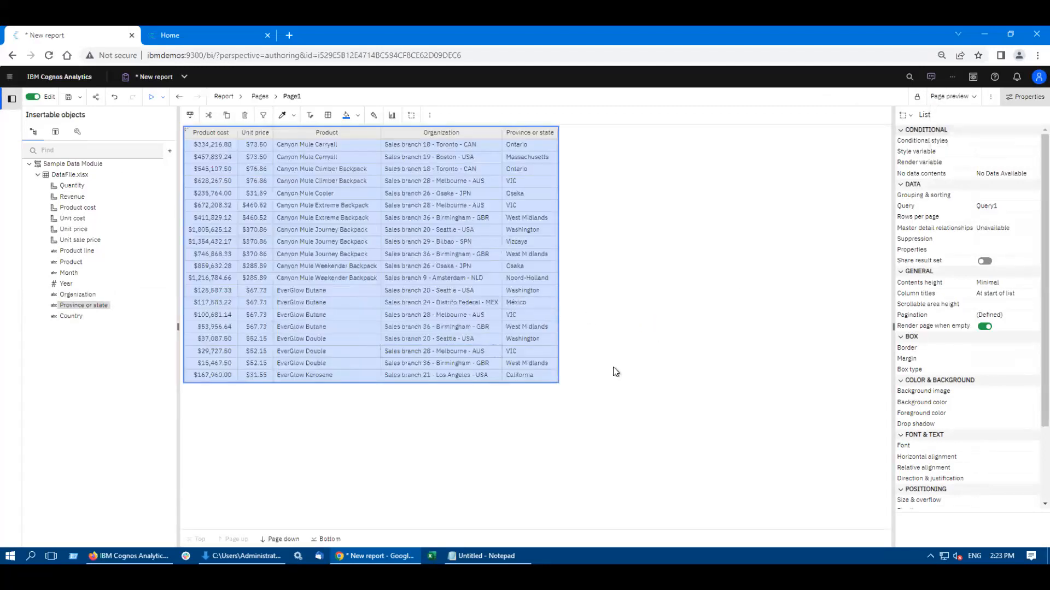
left_click(223, 96)
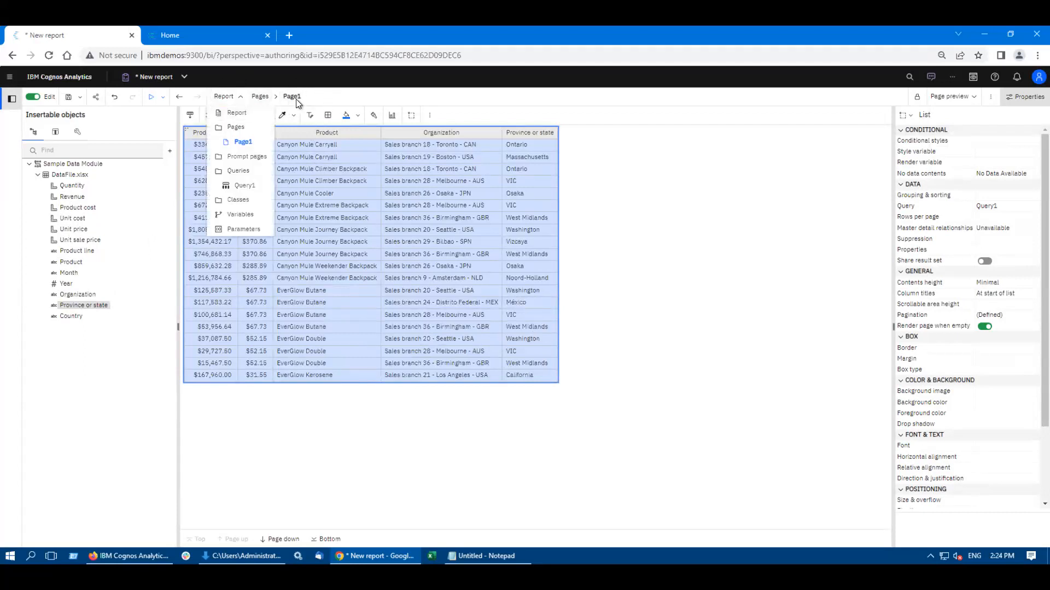
left_click(357, 99)
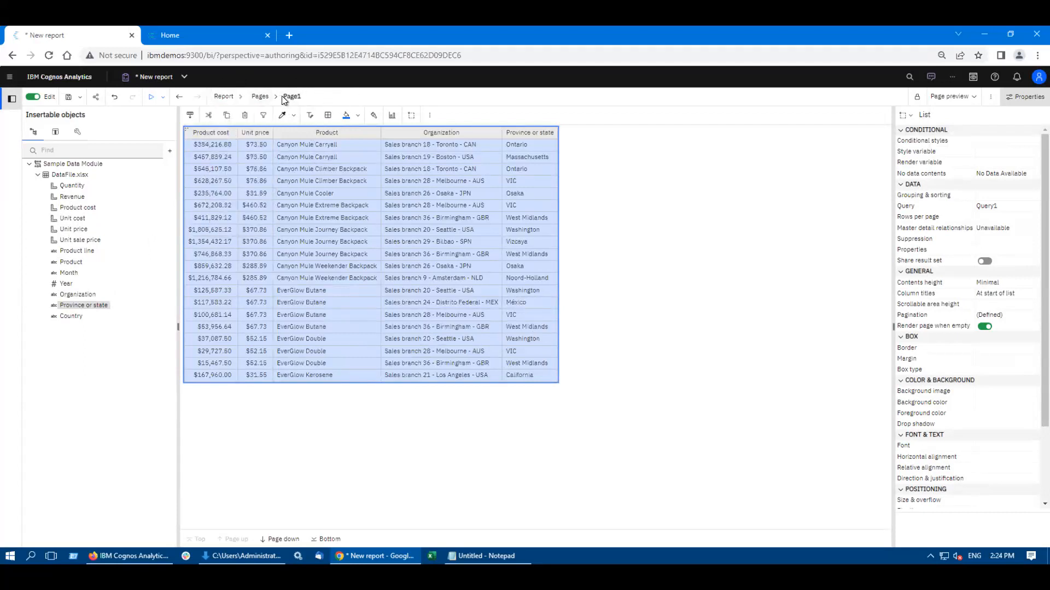
left_click(223, 97)
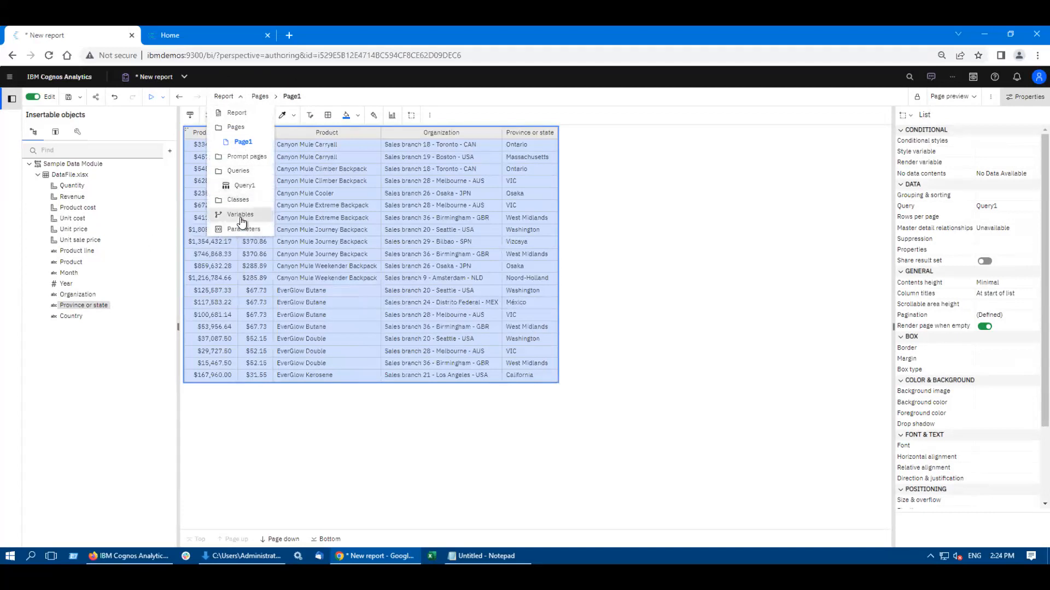
left_click(881, 165)
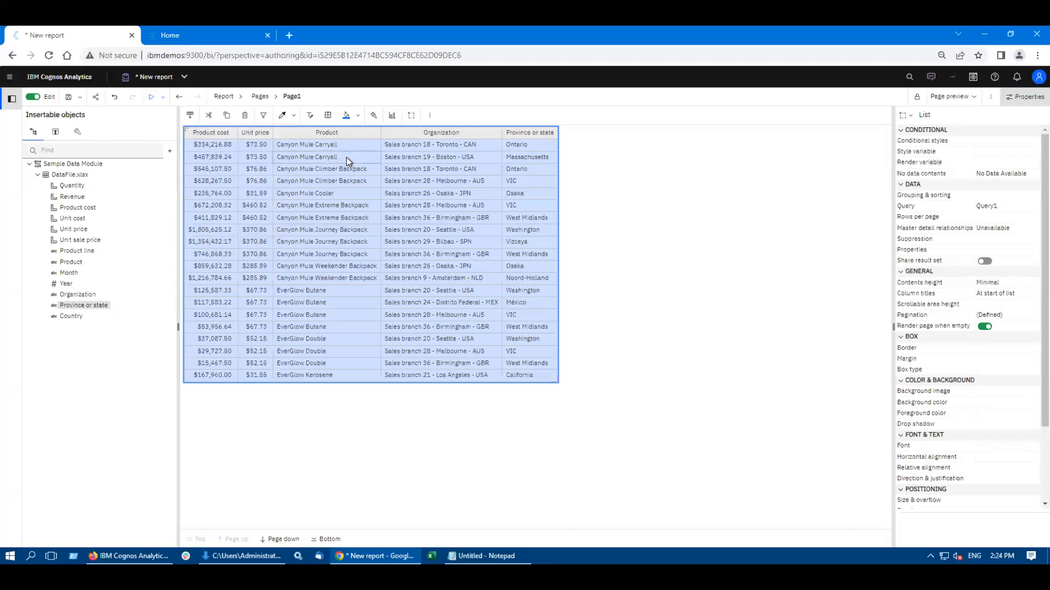
Step: Examine the Send and Link sharing options for the unsaved report and close the sharing dialog
left_click(95, 97)
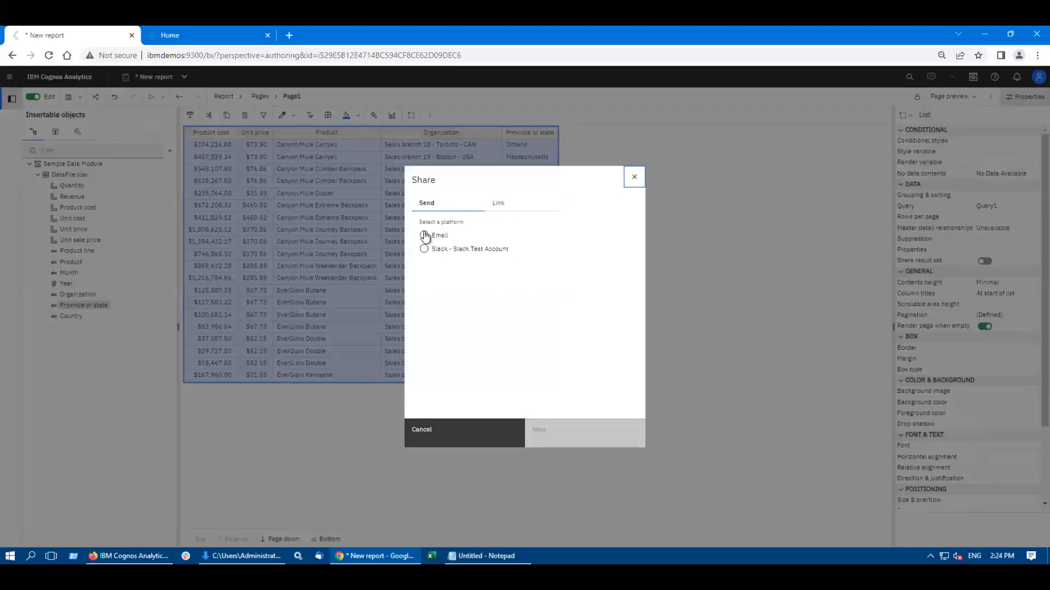
left_click(522, 208)
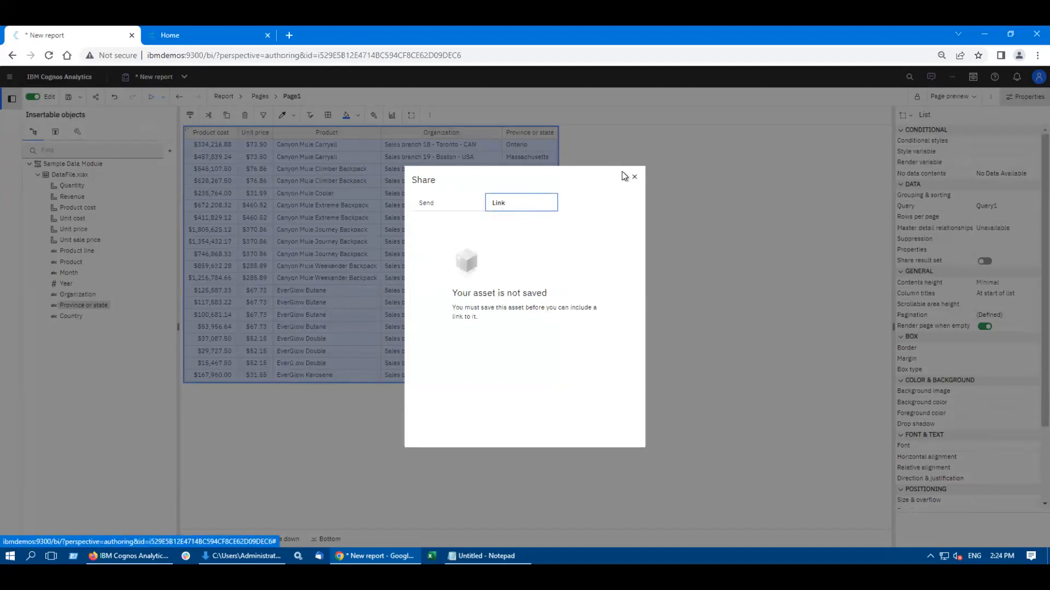
left_click(444, 208)
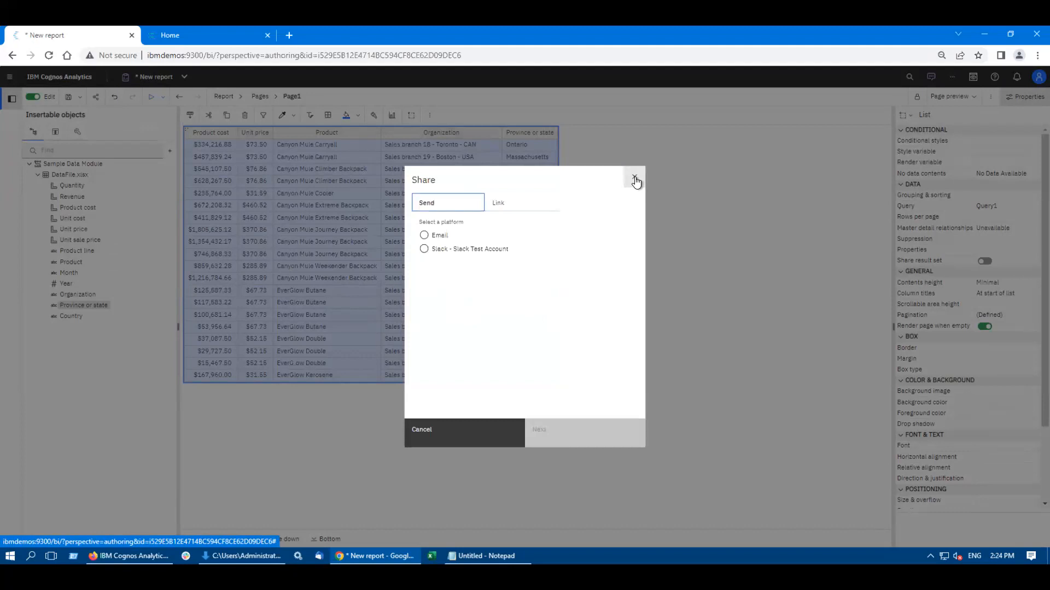
left_click(634, 176)
Step: Save the report as New report 1 in the AAA Demo team folder
left_click(79, 98)
left_click(103, 114)
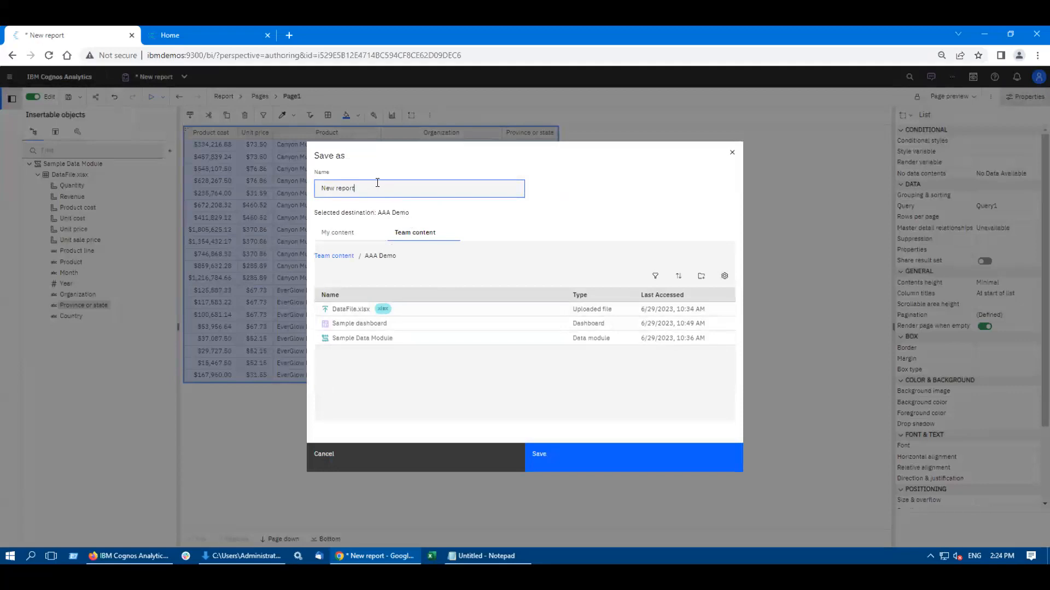
type("1")
left_click(574, 459)
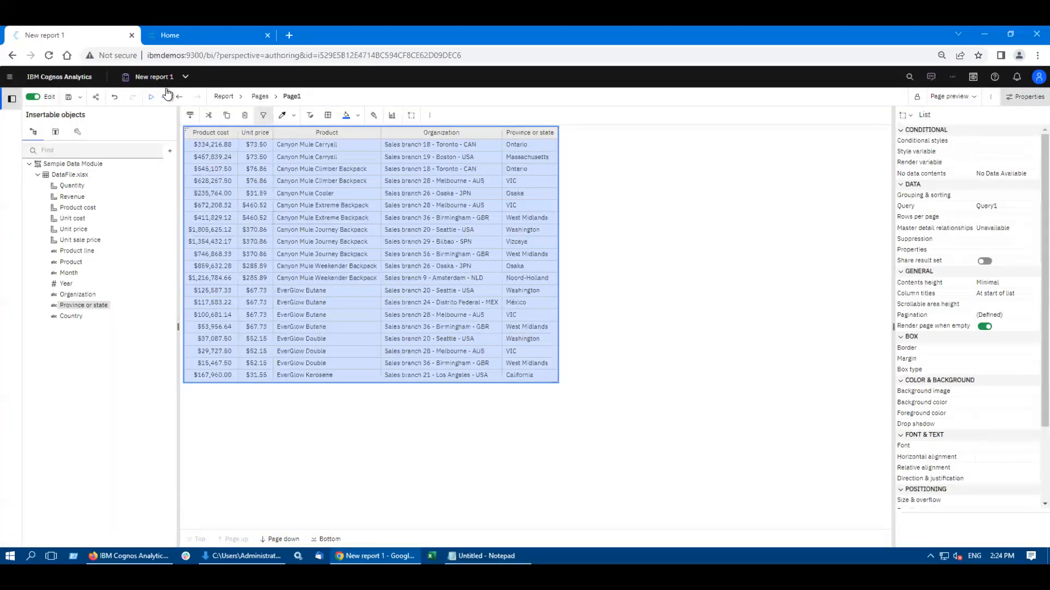
Step: View the saved report's sharing link and embed code
left_click(96, 96)
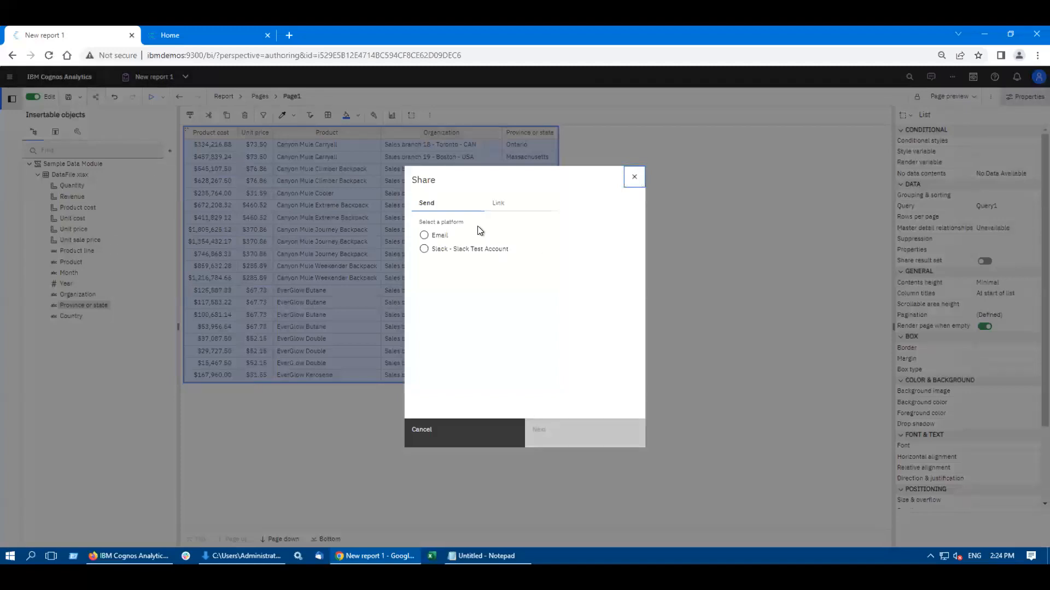
left_click(497, 206)
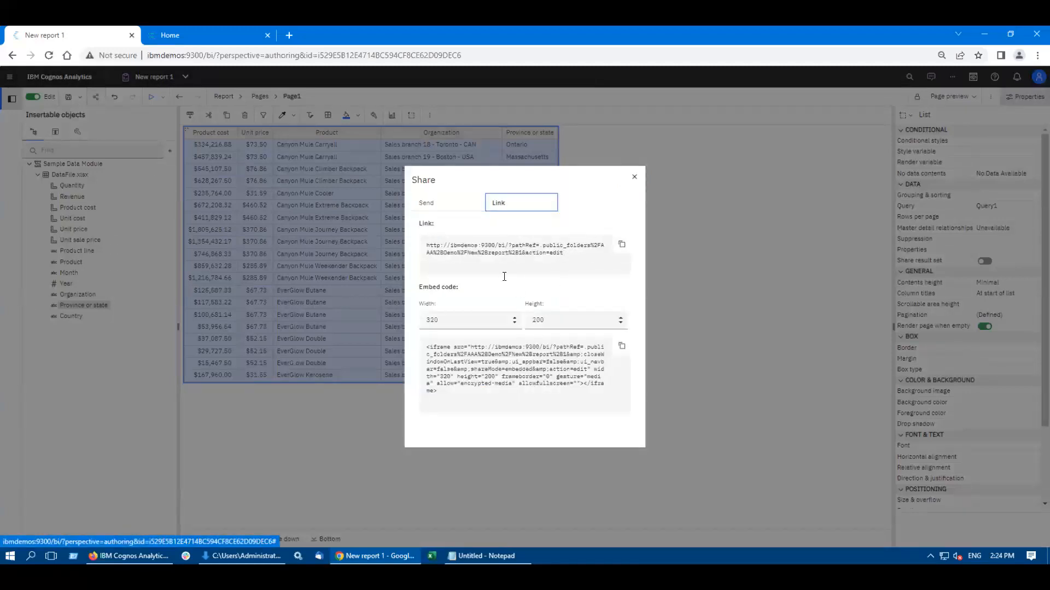
left_click(635, 182)
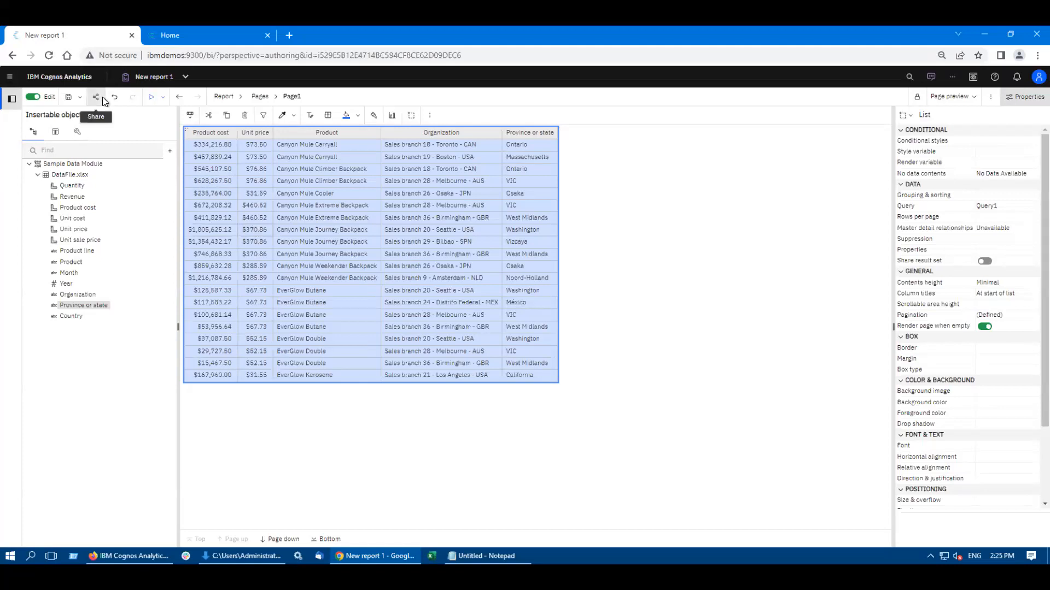
Step: Add a prompt page to the report's prompt pages and open it for editing
left_click(261, 97)
left_click(223, 97)
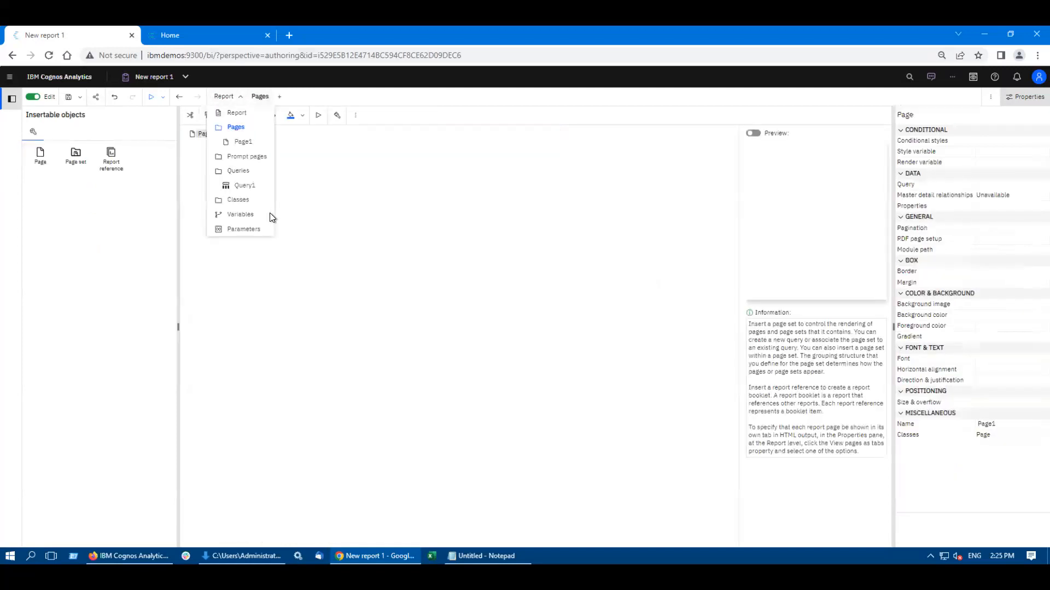
left_click(246, 160)
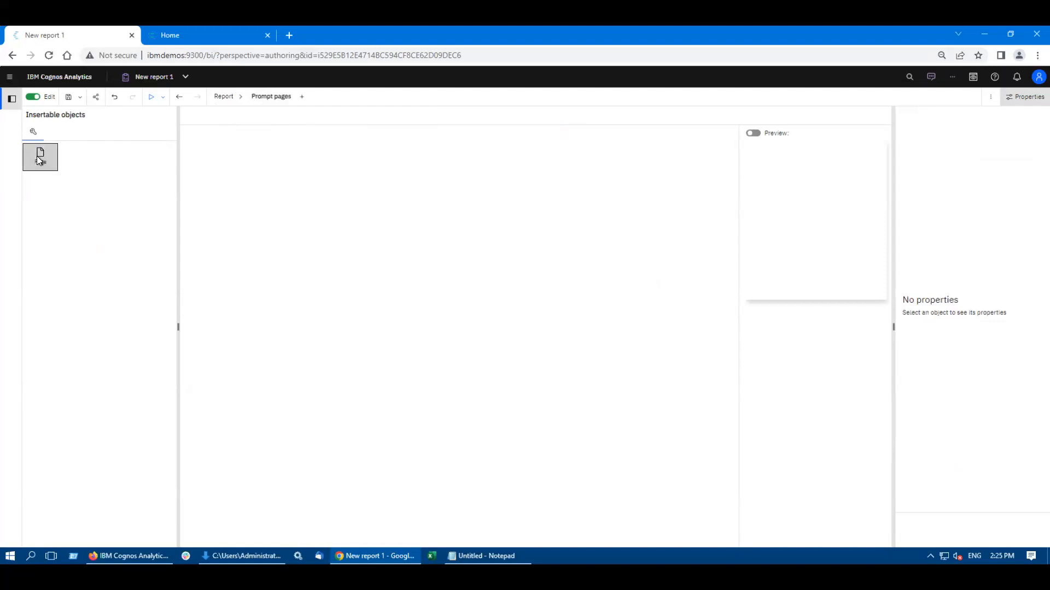
left_click_drag(37, 156, 221, 188)
double_click(210, 138)
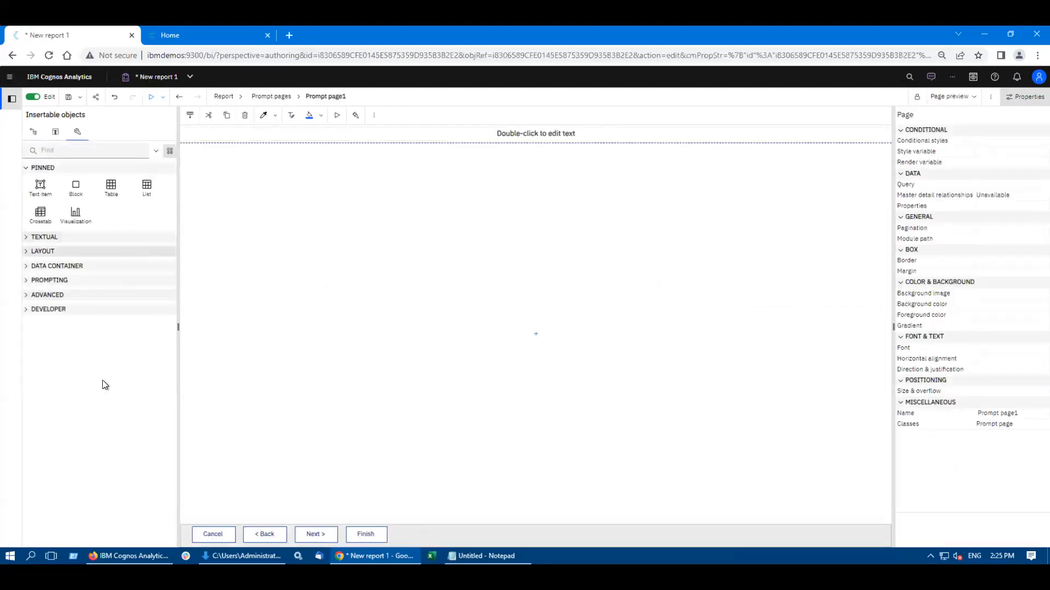
Step: Insert a date prompt on the prompt page with a new parameter named Parameter1
left_click(44, 280)
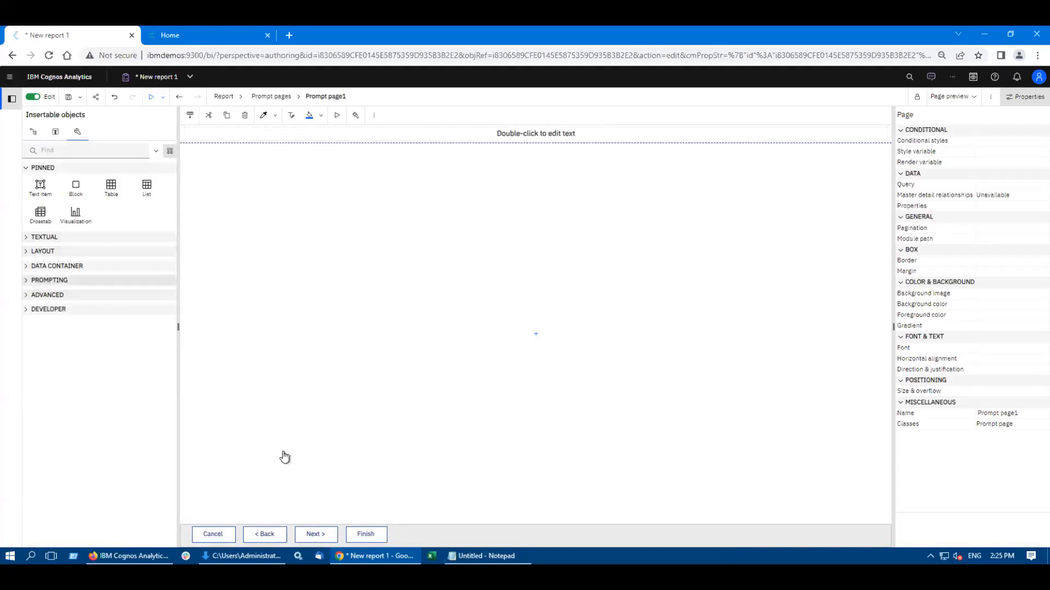
left_click_drag(40, 331, 461, 256)
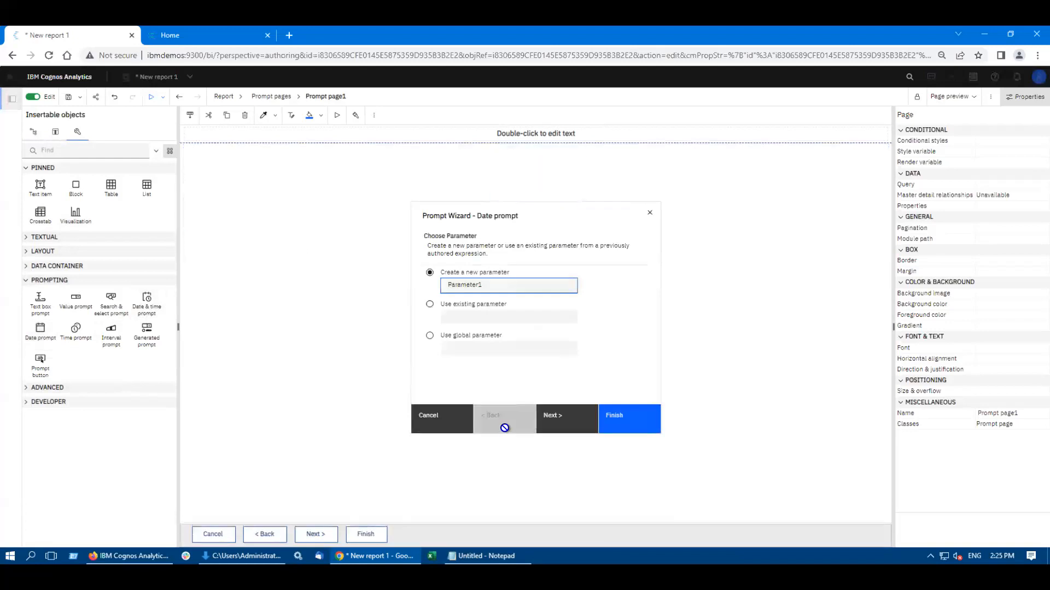
left_click(627, 432)
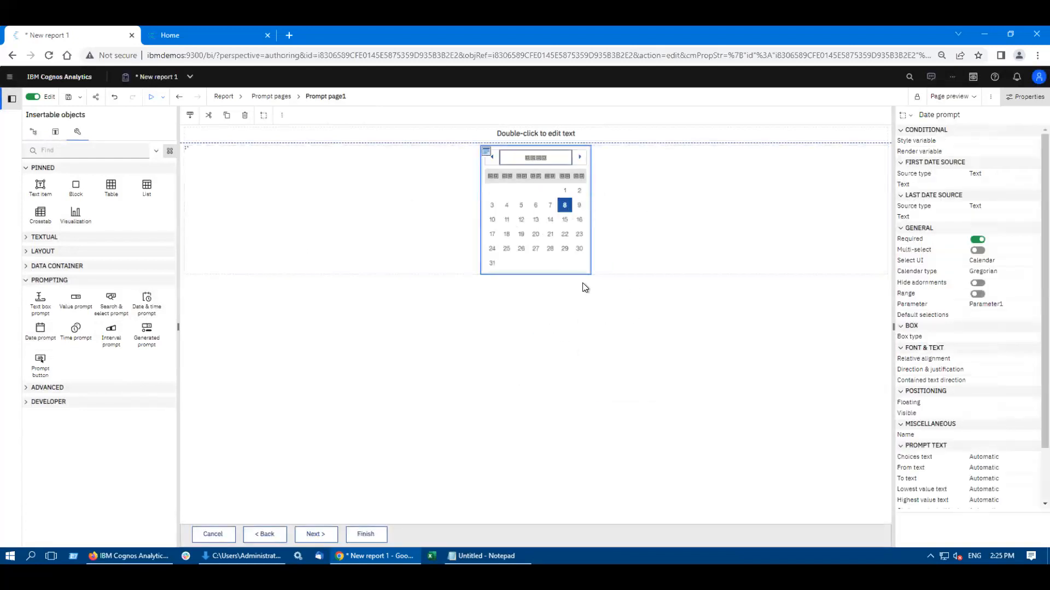
Step: Run the report and try selecting dates in the prompt calendar, including 26 January 2023 and 7 June 2022
left_click(151, 97)
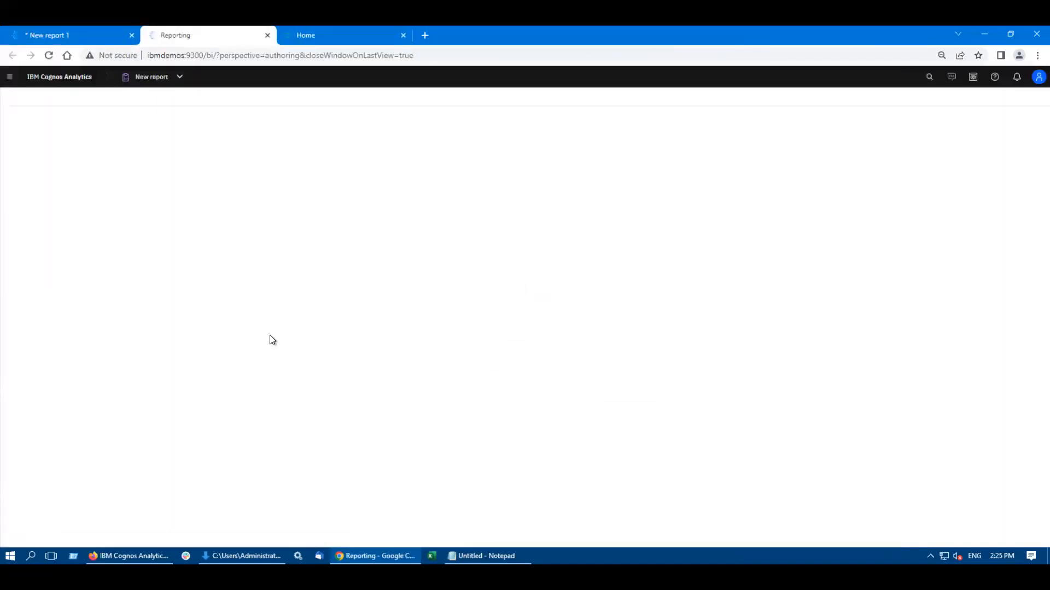
left_click(485, 125)
left_click(485, 125)
left_click(485, 125)
left_click(485, 126)
left_click(485, 125)
left_click(515, 187)
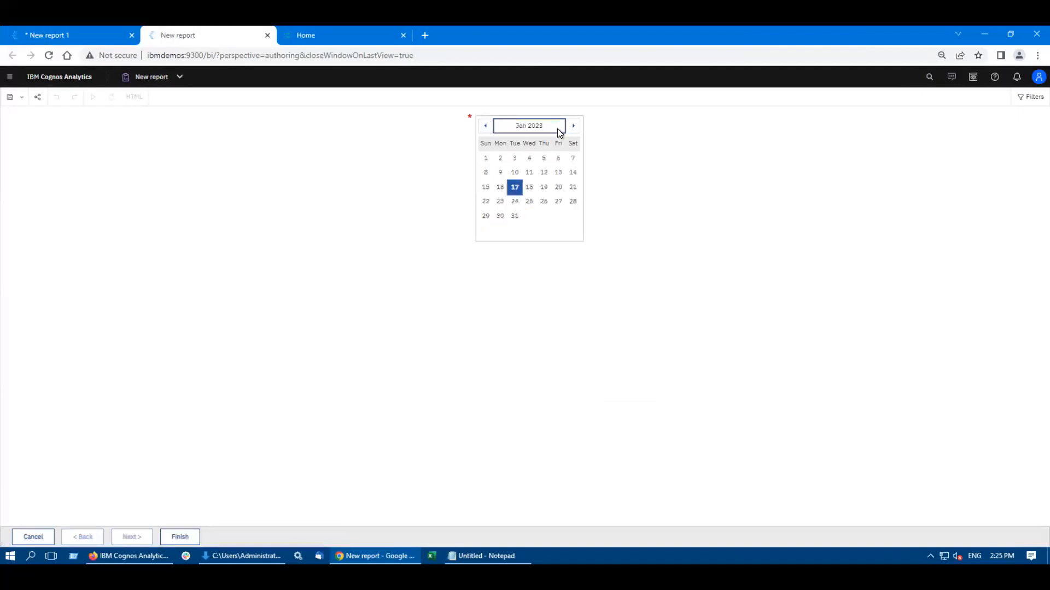
left_click(514, 217)
left_click(529, 187)
left_click(543, 201)
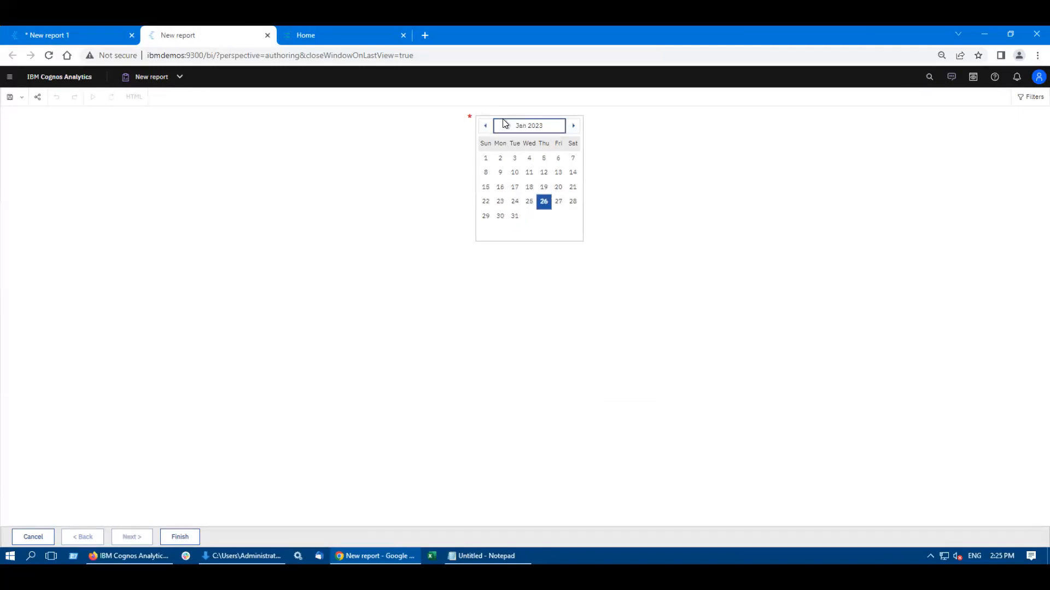
left_click(514, 172)
left_click(500, 187)
left_click(485, 126)
left_click(486, 125)
left_click(486, 126)
left_click(486, 126)
left_click(486, 126)
left_click(486, 126)
left_click(513, 173)
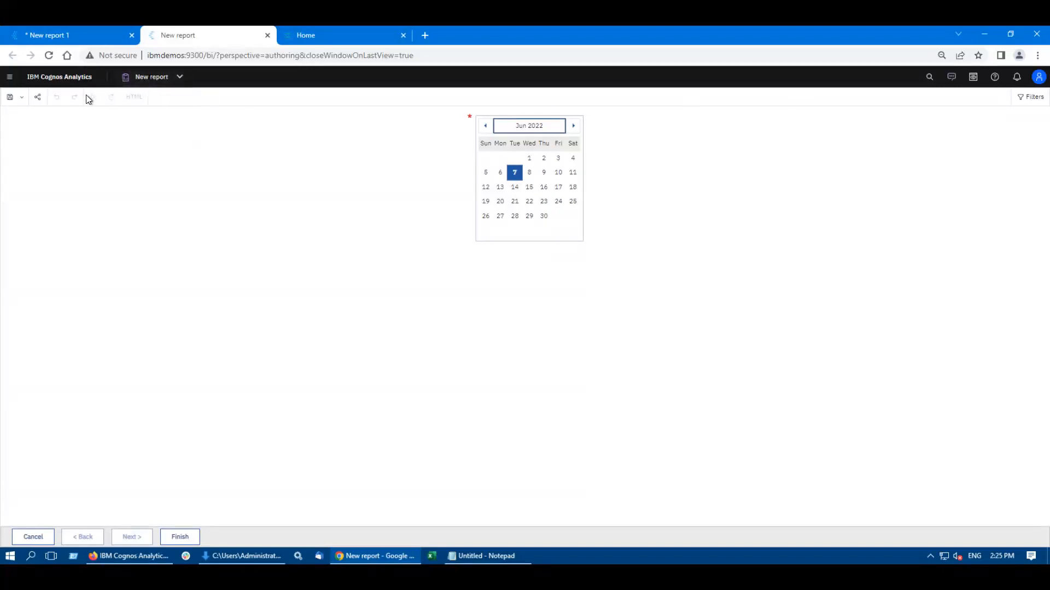
left_click(179, 77)
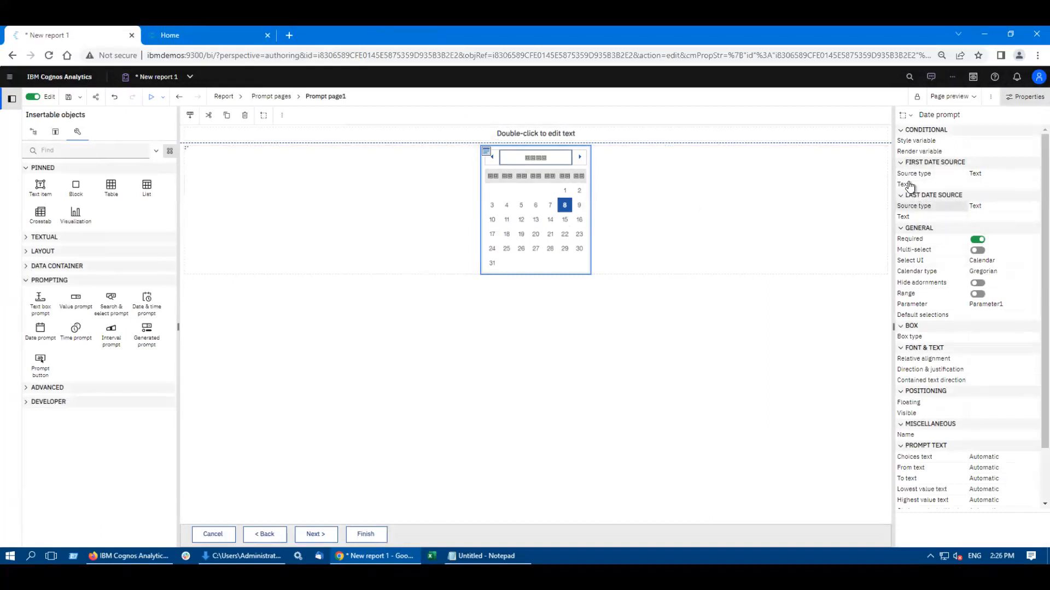
Step: Set the date prompt's first date source type to Report expression
left_click(989, 172)
left_click(1033, 180)
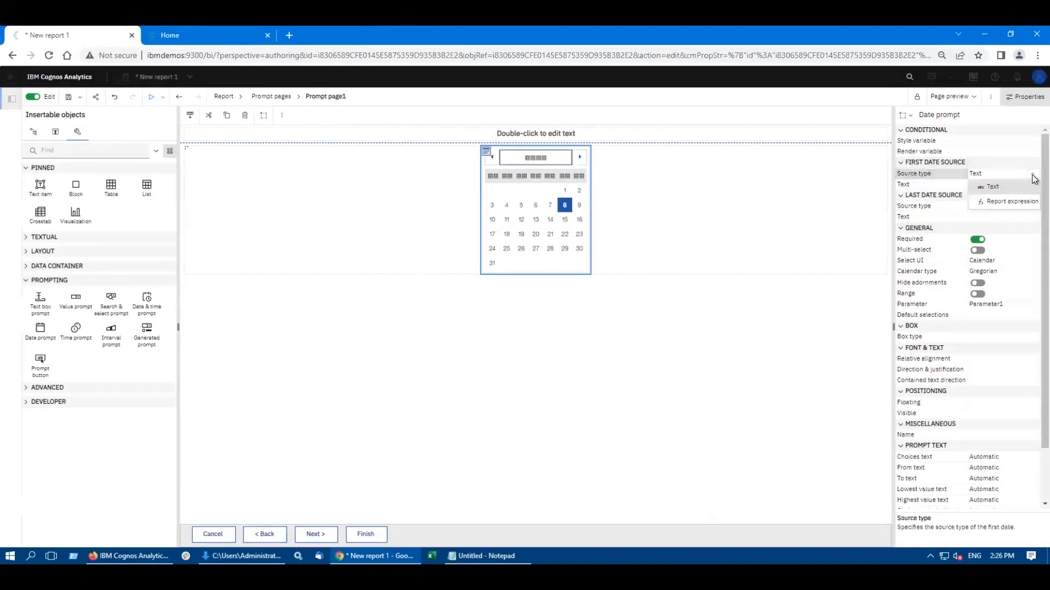
left_click(1014, 206)
left_click(996, 217)
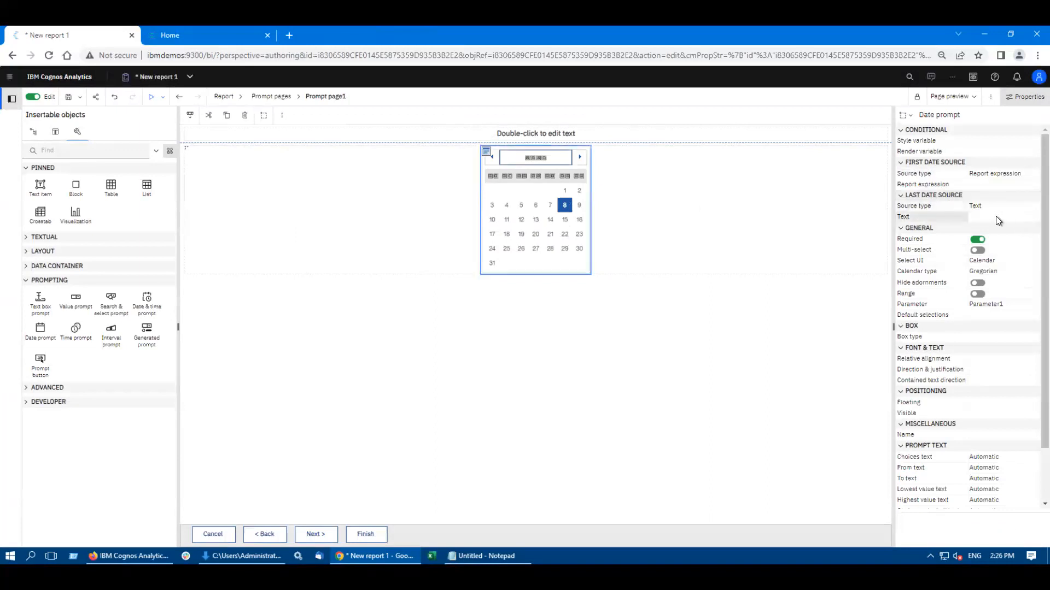
left_click(1032, 217)
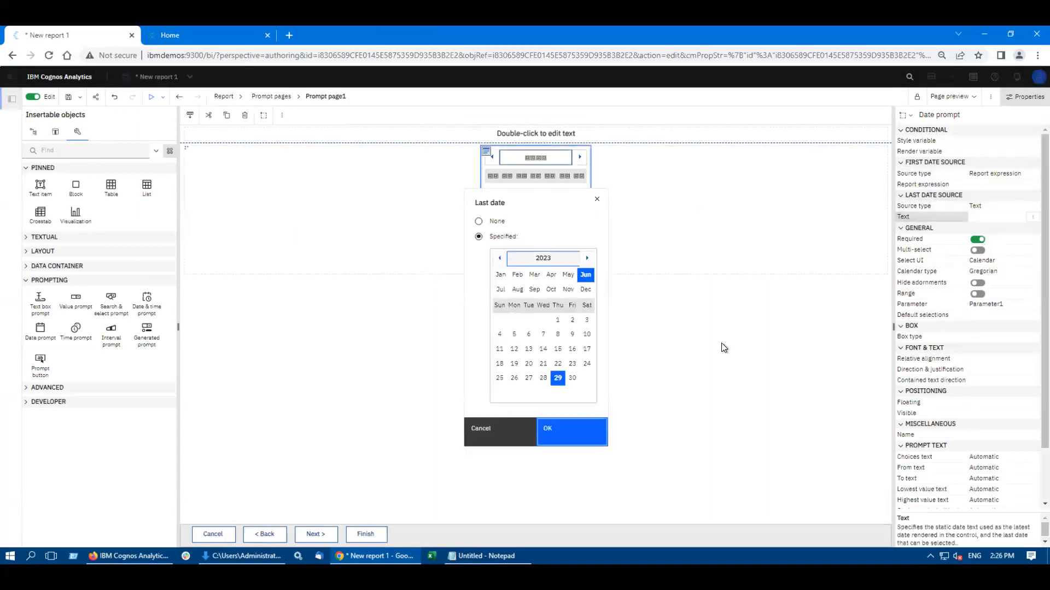
left_click(544, 421)
Step: Set the date prompt's last date source type to Report expression
left_click(1012, 207)
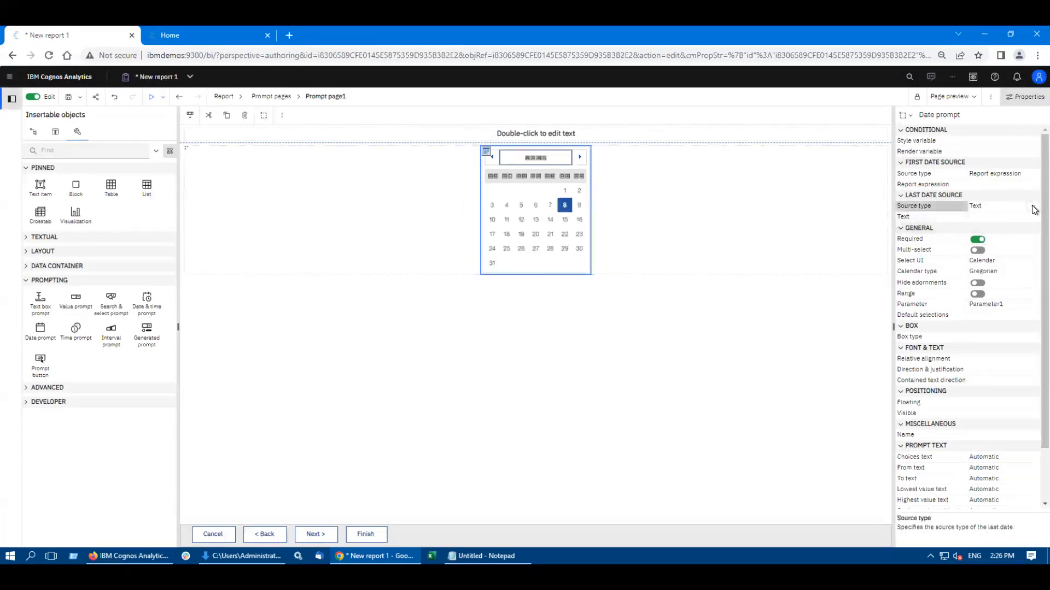
left_click(1022, 208)
left_click(1012, 234)
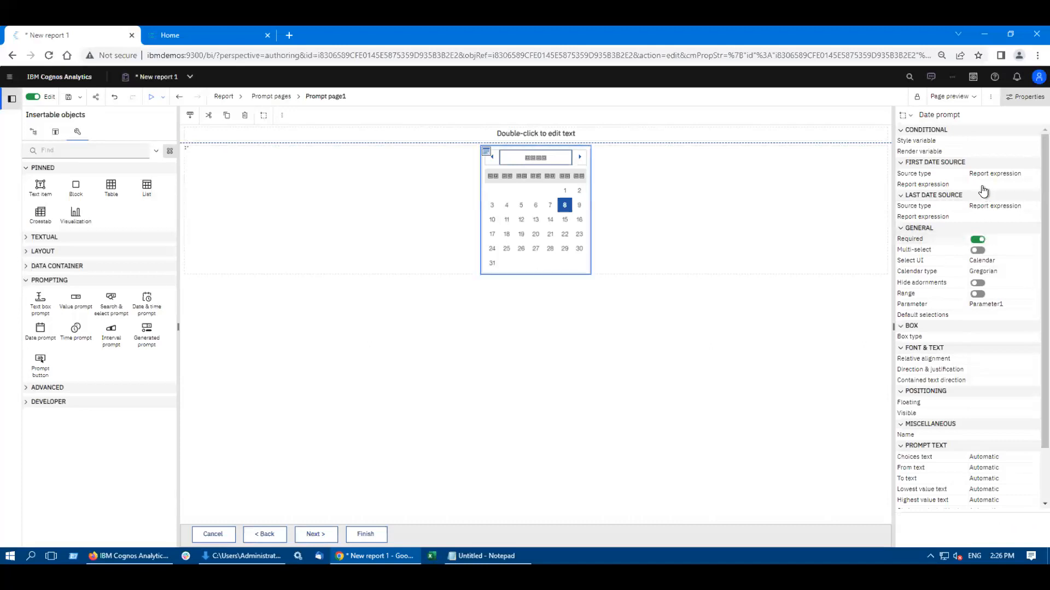
Step: Open the first date's report expression for editing and look through the available functions and query items
left_click(1012, 184)
left_click(1031, 186)
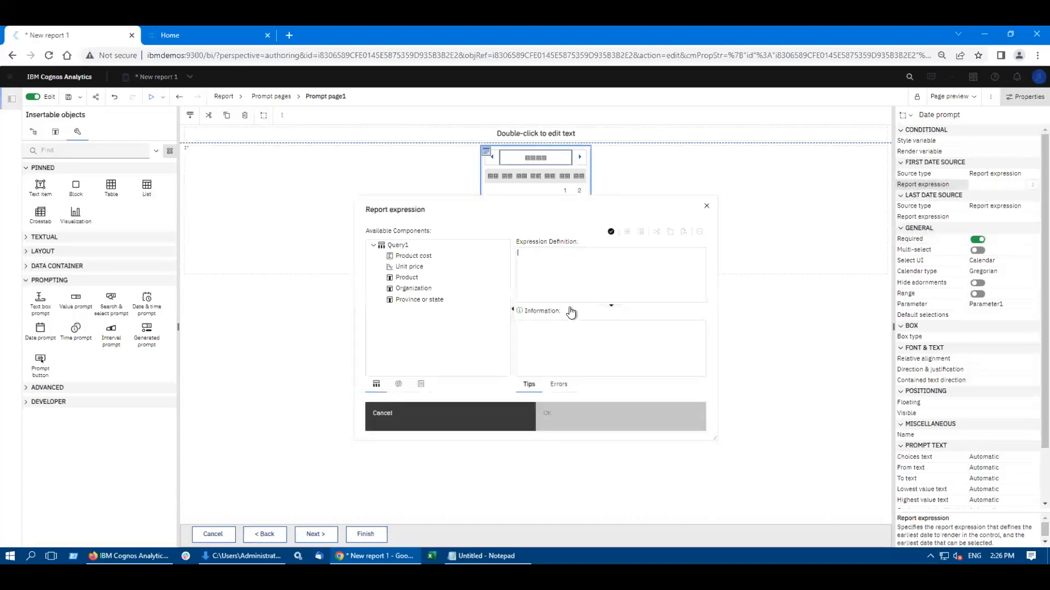
left_click(399, 387)
left_click(373, 267)
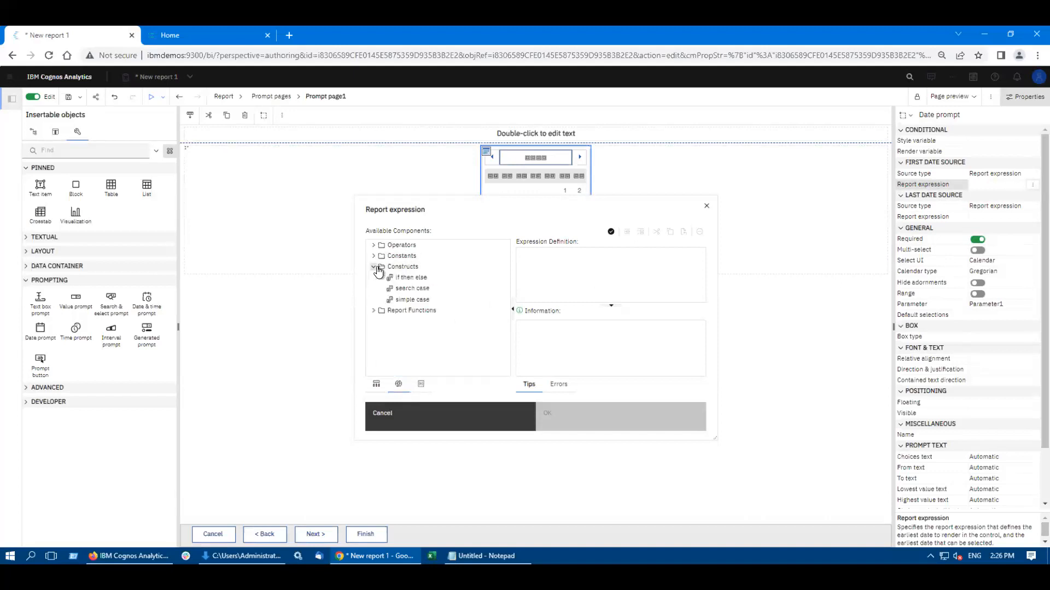
left_click(375, 268)
left_click(375, 385)
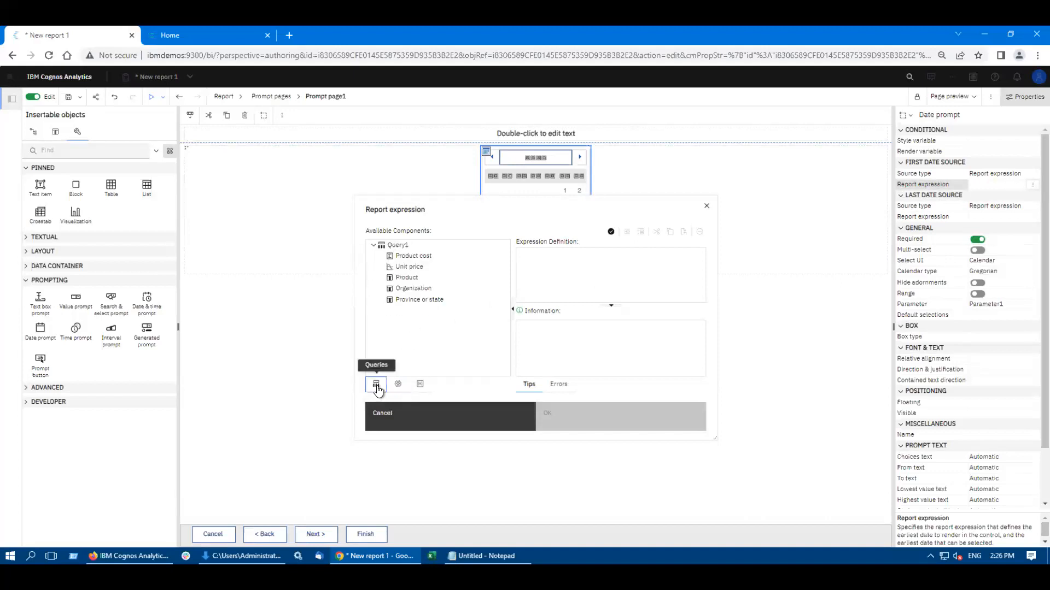
Step: Copy the first expression from Notepad, set the first date's report expression to _add_days(reportdate(), 2 - _day_of_week(ReportDate(),7)), and validate it
left_click(481, 553)
left_click_drag(408, 122, 115, 110)
key("ctrl+c")
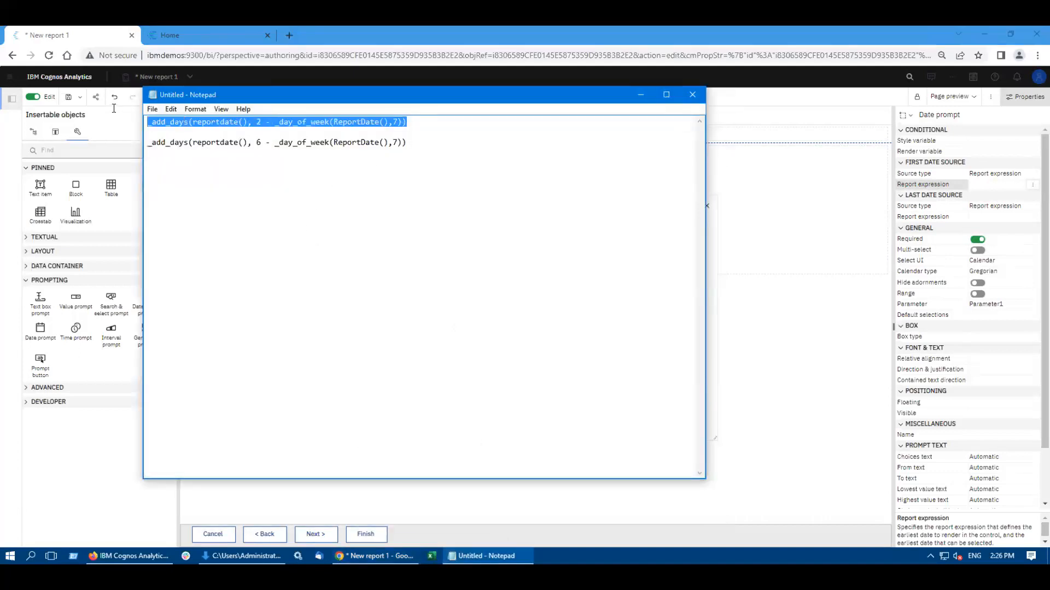
left_click(796, 349)
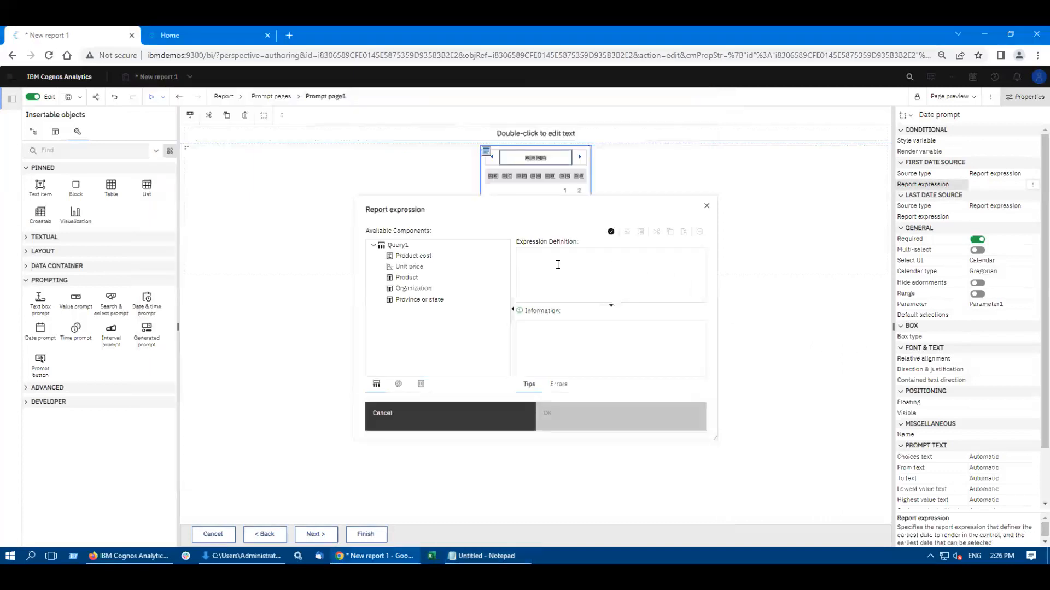
key("ctrl+v")
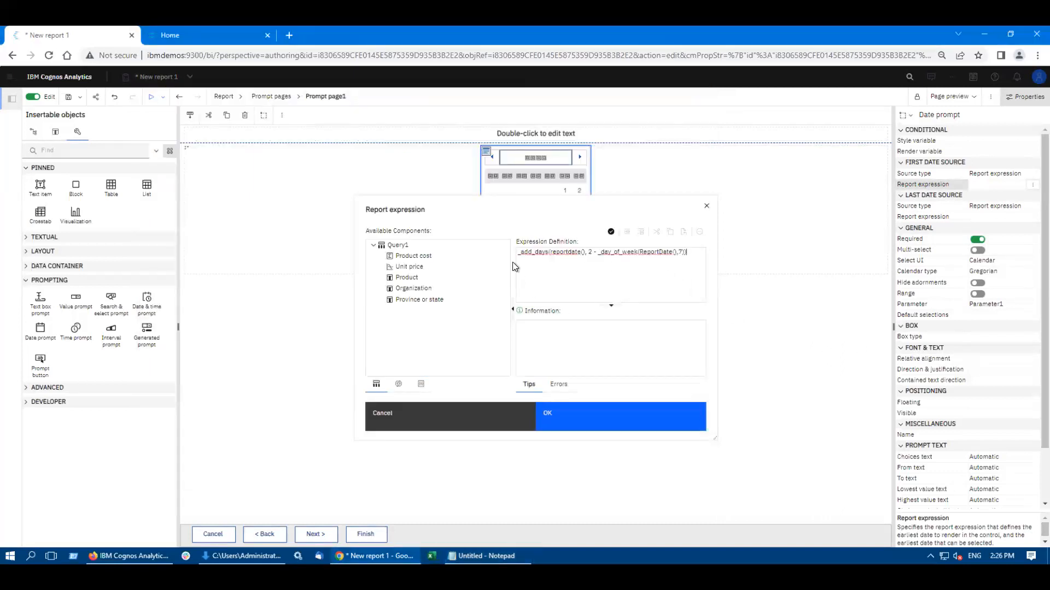
left_click(611, 233)
left_click(609, 416)
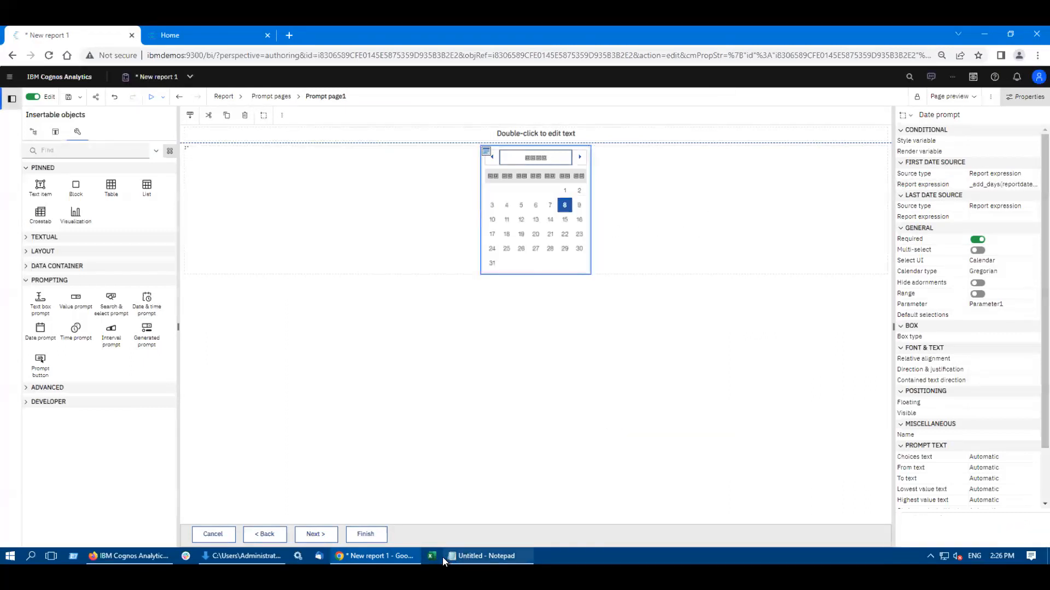
Step: Copy the second expression from Notepad, set the last date's report expression to _add_days(reportdate(), 6 - _day_of_week(ReportDate(),7)), and validate it
left_click(472, 556)
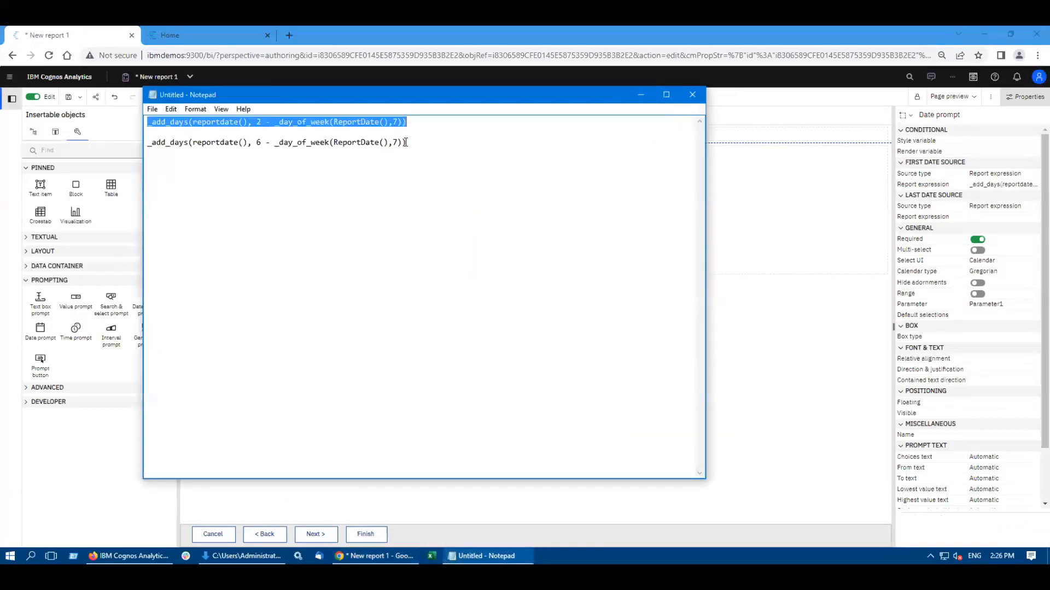
left_click_drag(405, 142, 135, 146)
key("ctrl+c")
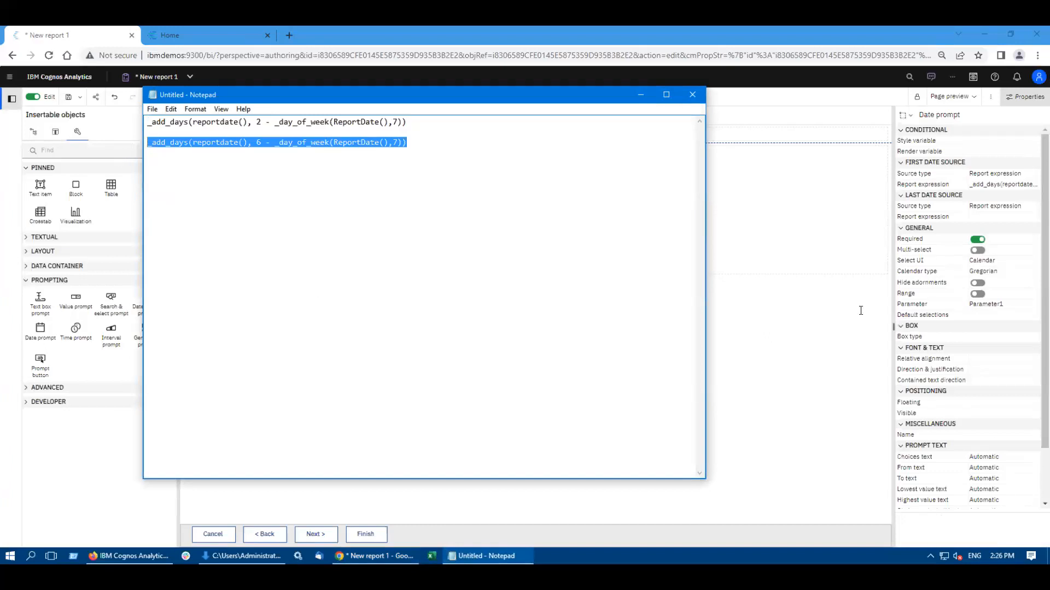
left_click(984, 218)
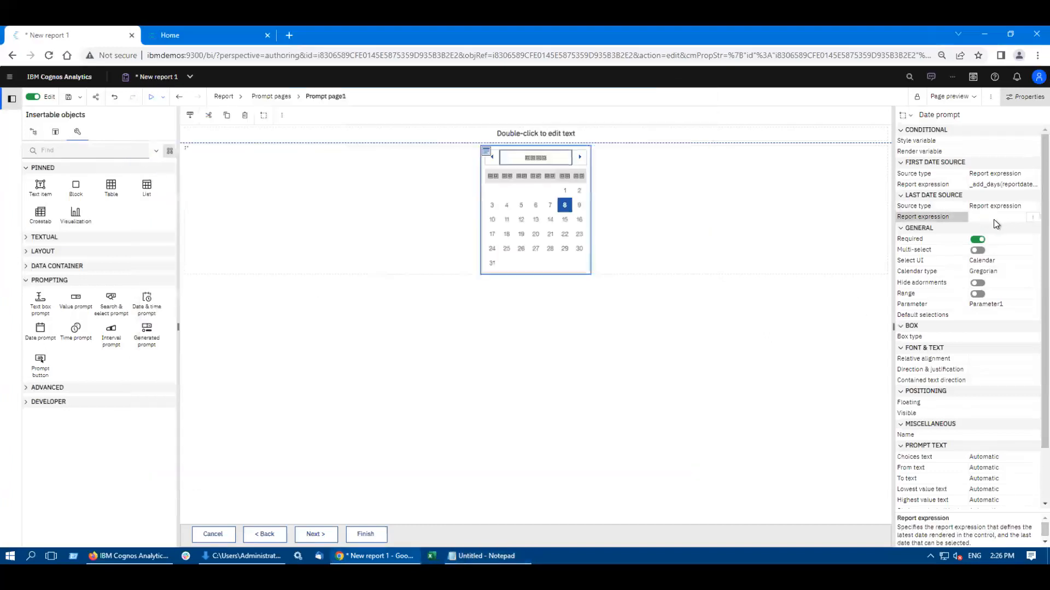
left_click(1032, 217)
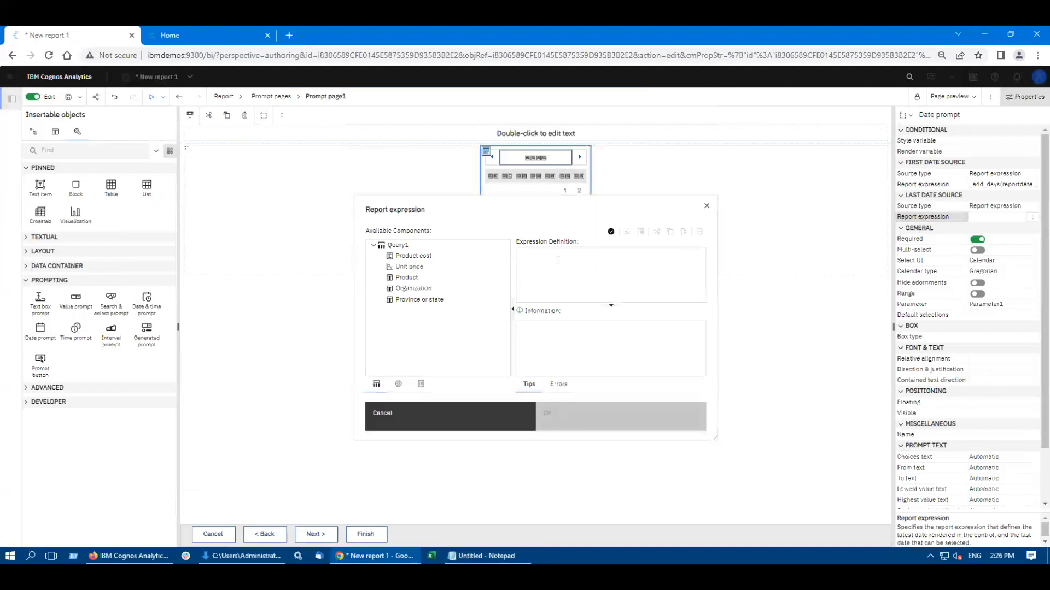
key("ctrl+v")
left_click(610, 231)
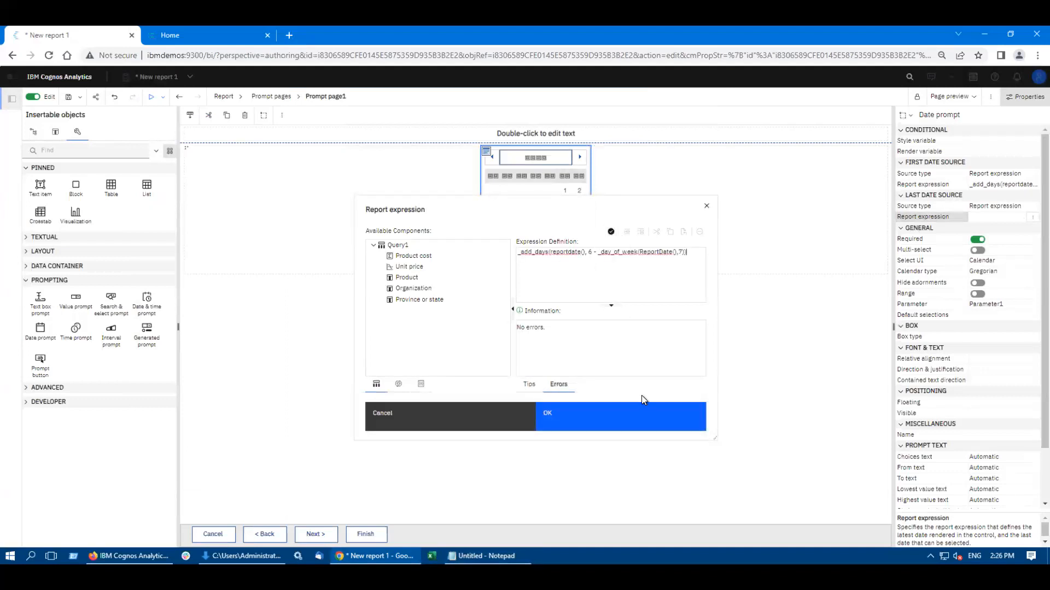
left_click(593, 421)
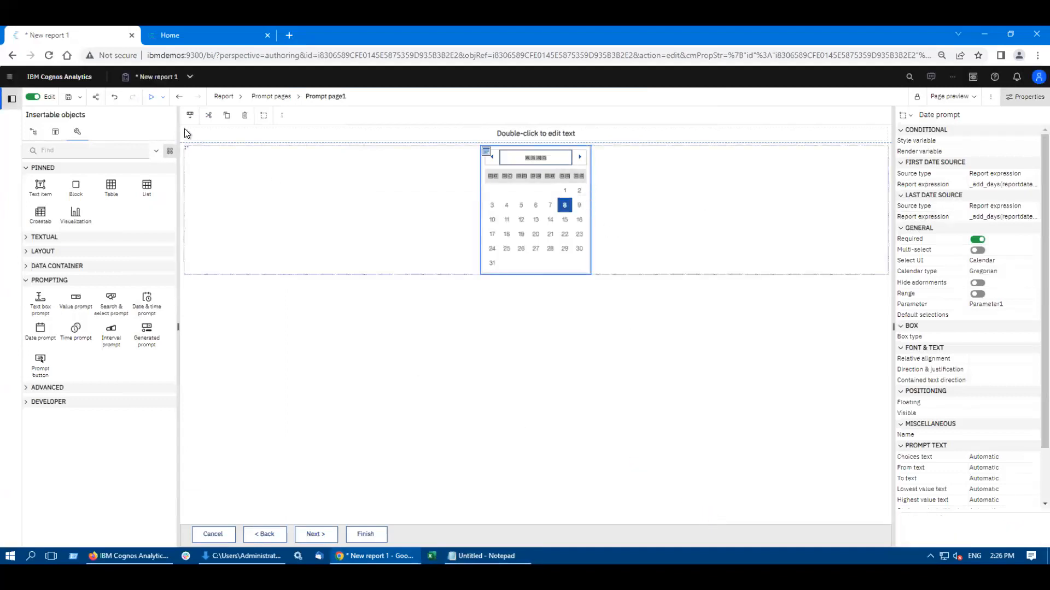
Step: Run the report, try changing the month in the prompt calendar, and select 30 June 2023
left_click(166, 99)
left_click(152, 96)
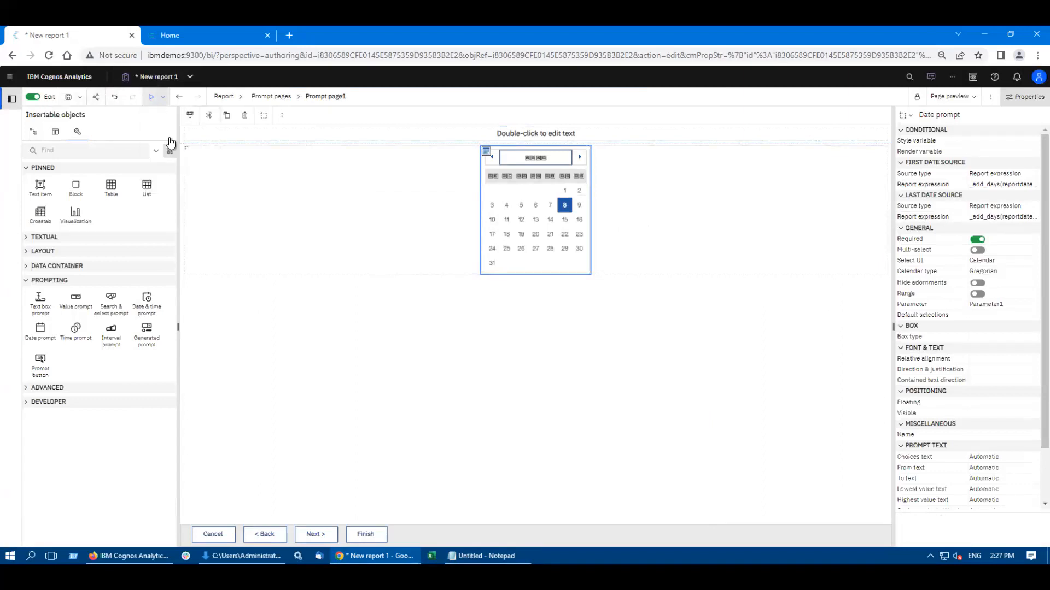
left_click(152, 97)
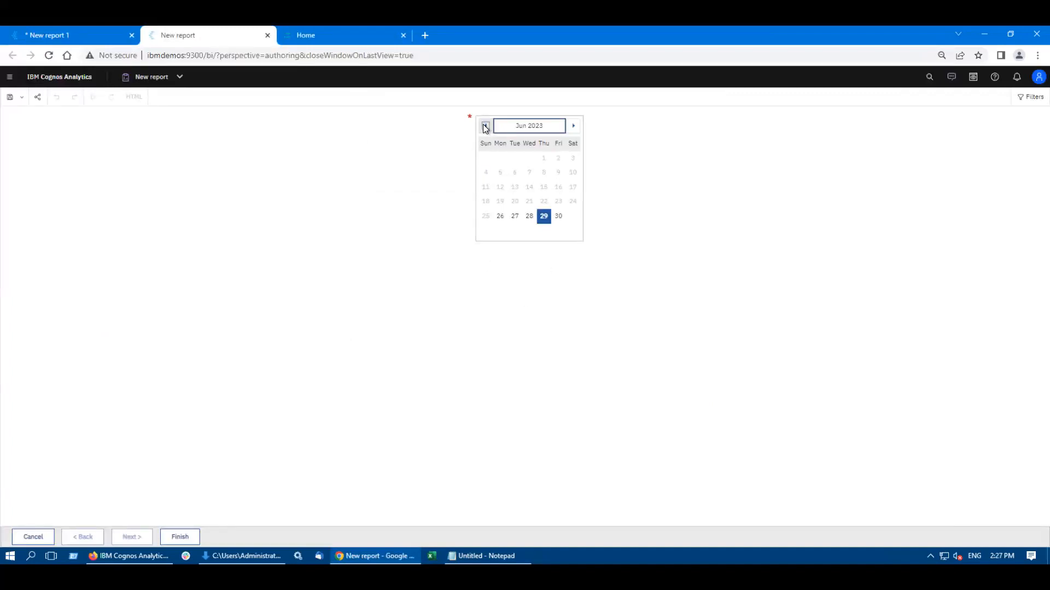
left_click(572, 127)
left_click(559, 217)
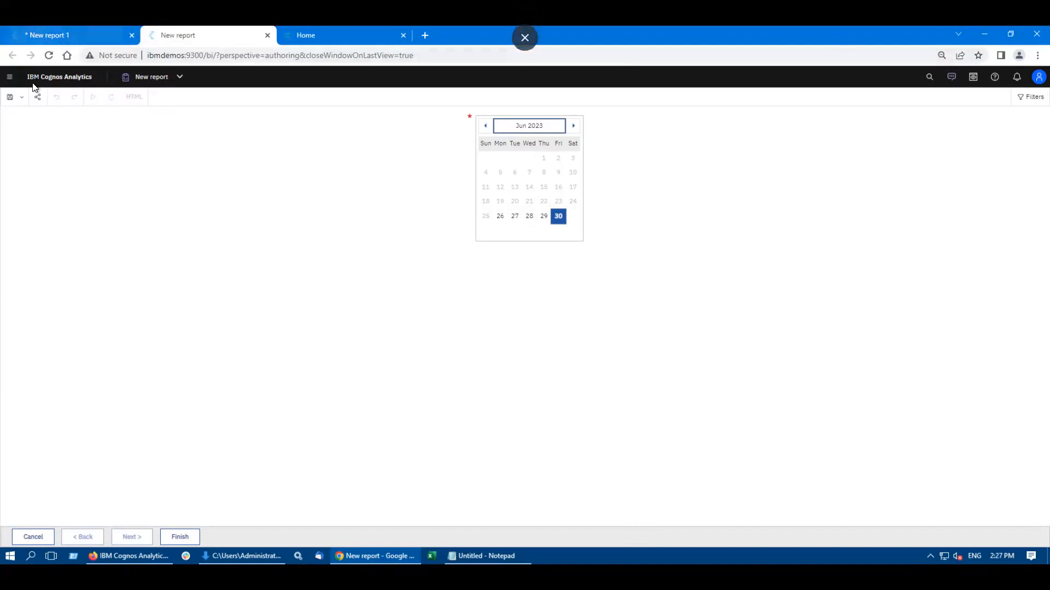
Step: Open the Administration console and look through its security, library and configuration sections, ending on the data source connections
left_click(9, 77)
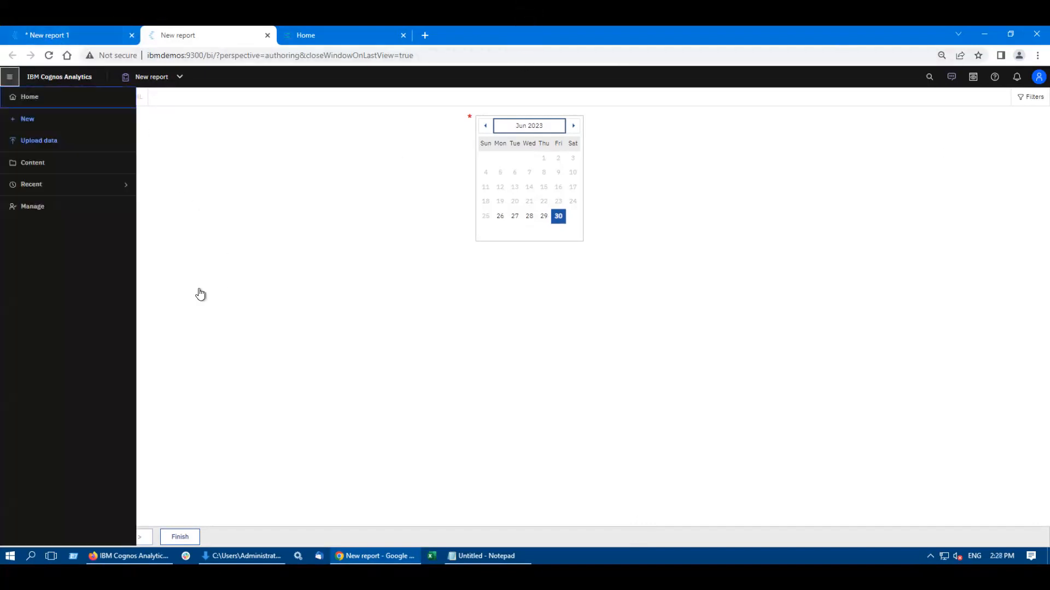
left_click(31, 208)
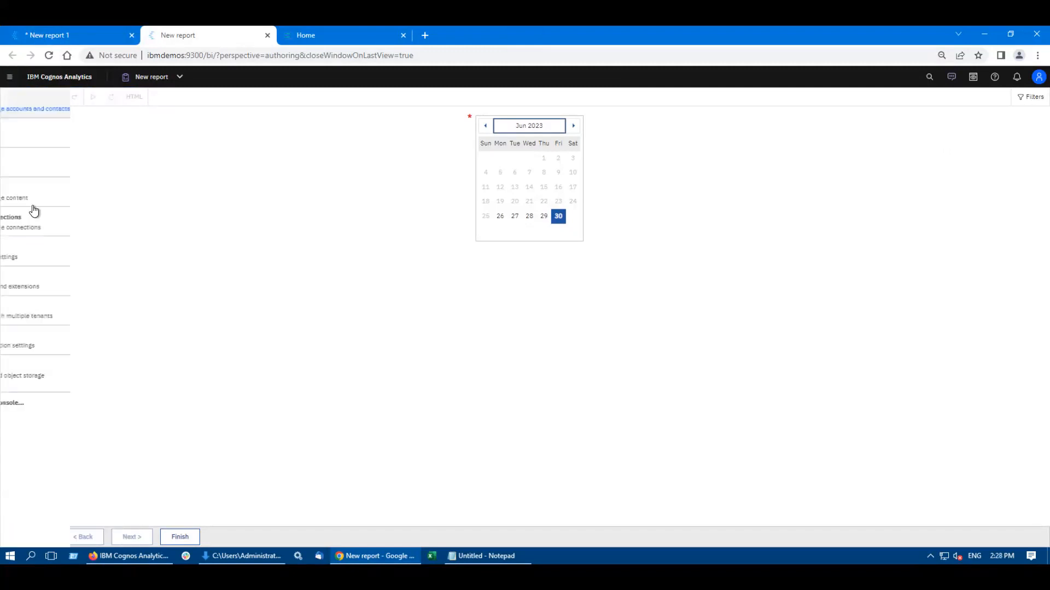
left_click(52, 405)
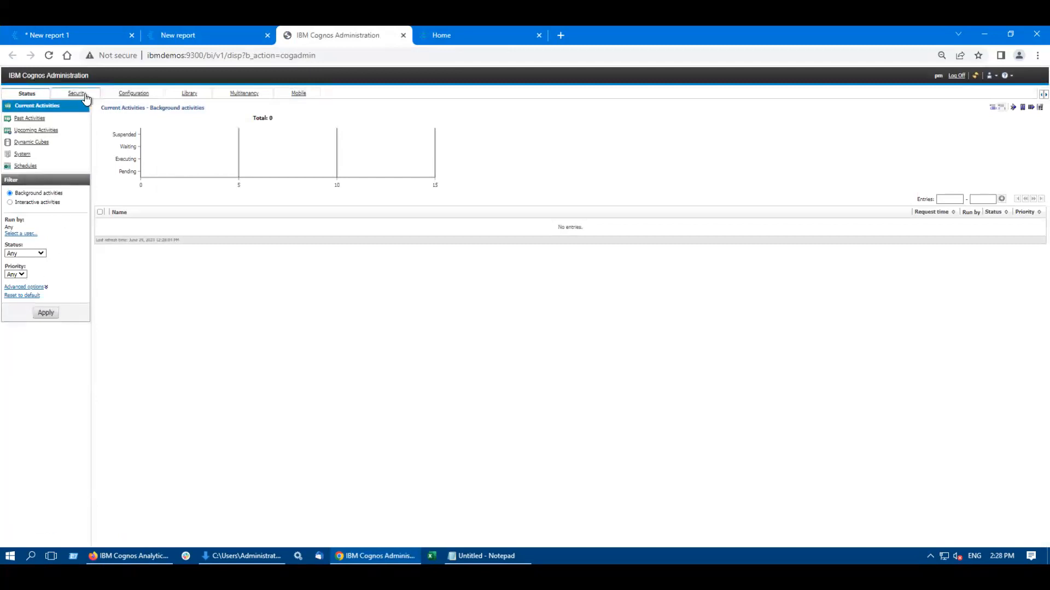
left_click(85, 96)
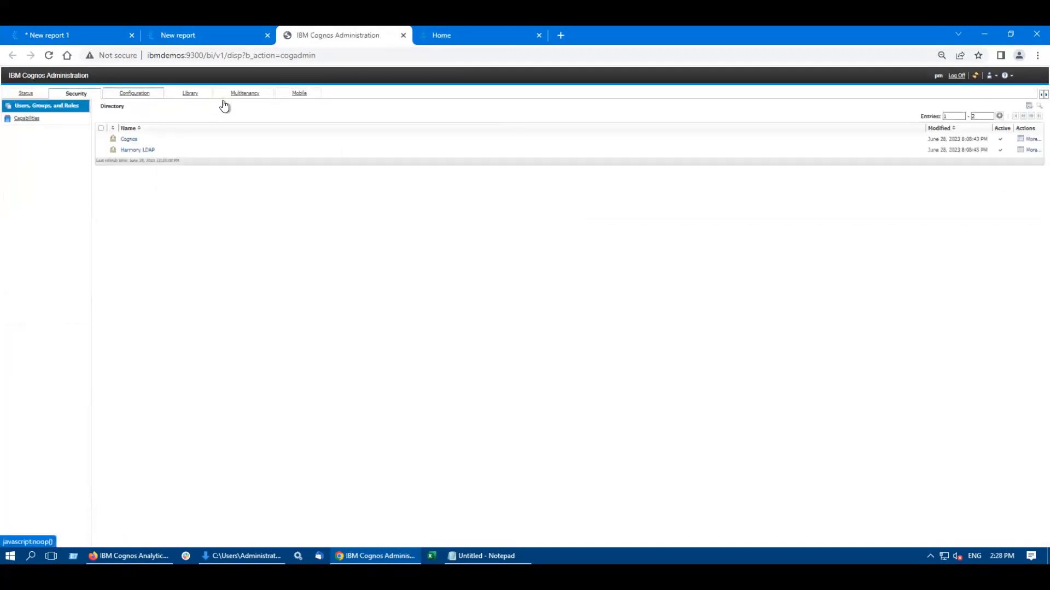
left_click(135, 95)
left_click(194, 97)
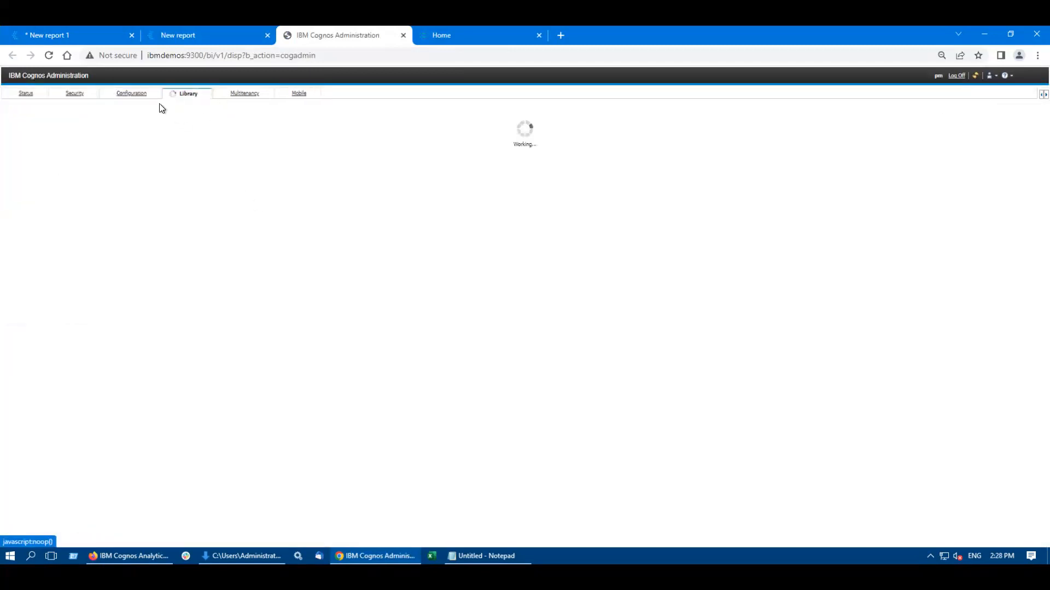
left_click(131, 94)
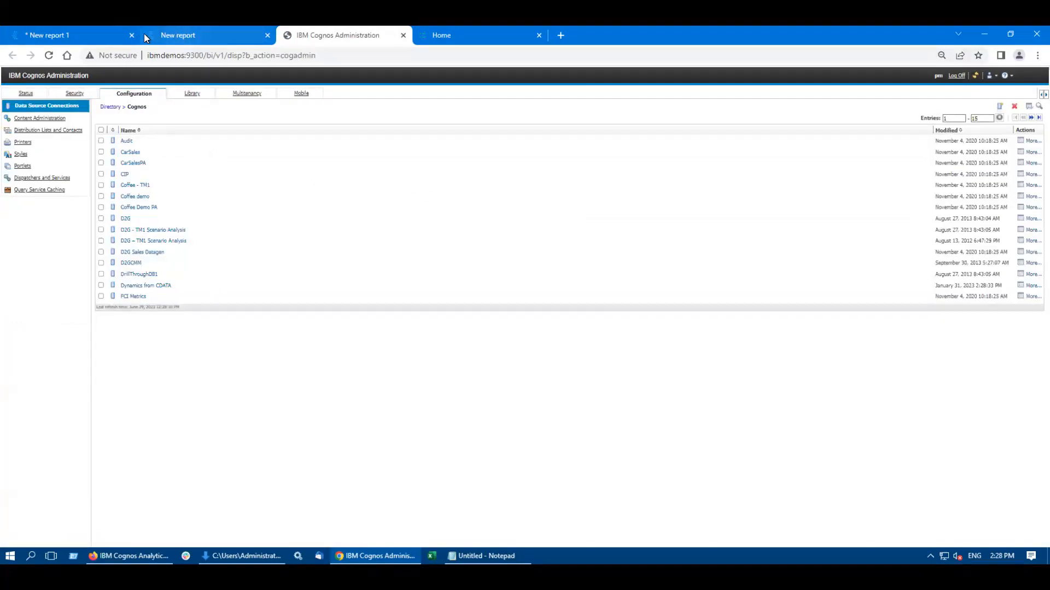
Step: Open Data server connections from the management options and compare its list with the data source connections in IBM Cognos Administration
left_click(68, 35)
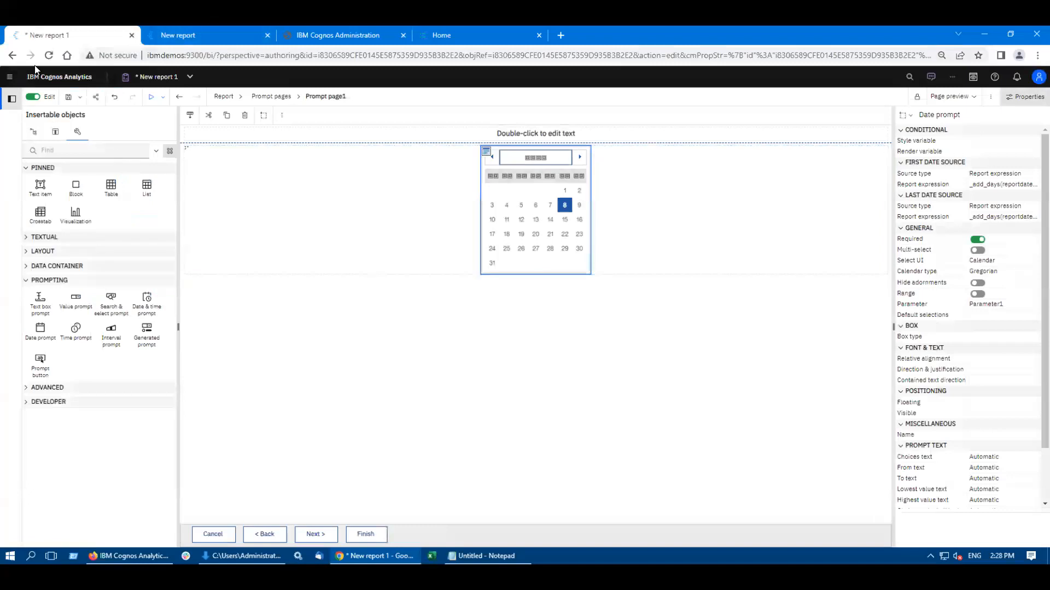
left_click(180, 34)
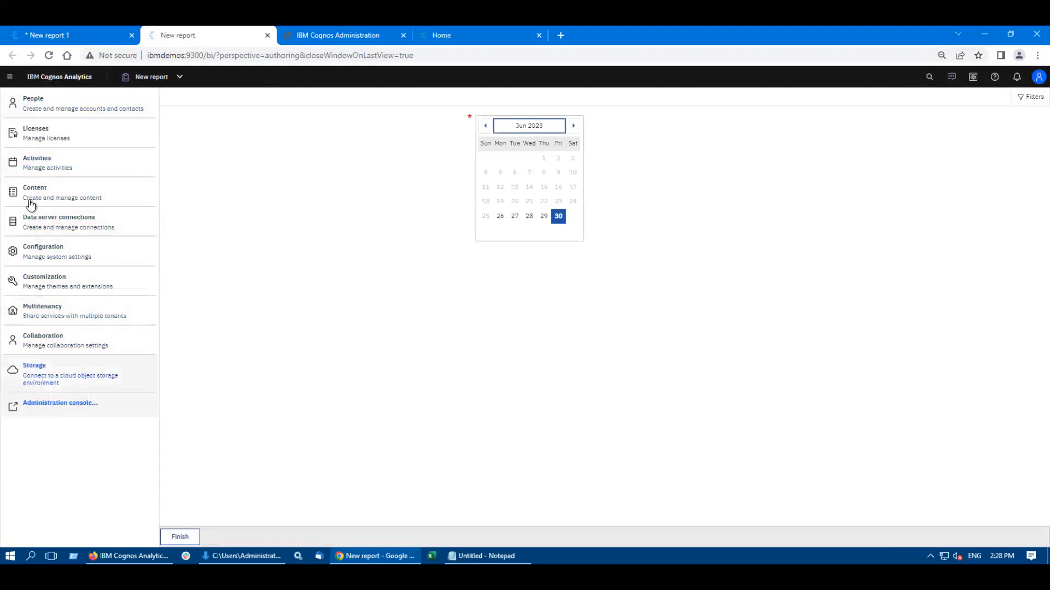
left_click(345, 35)
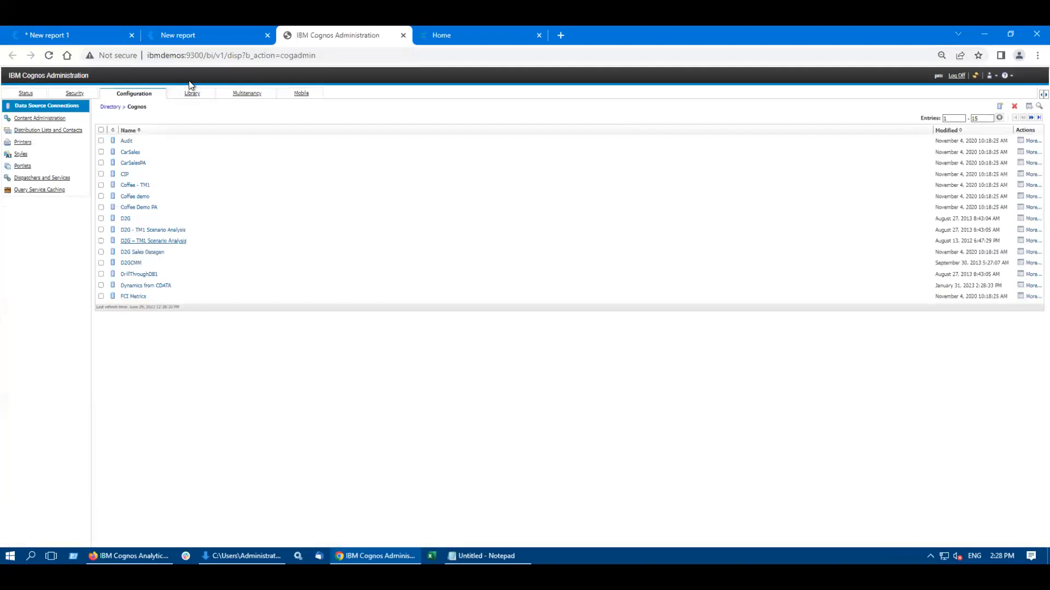
left_click(185, 34)
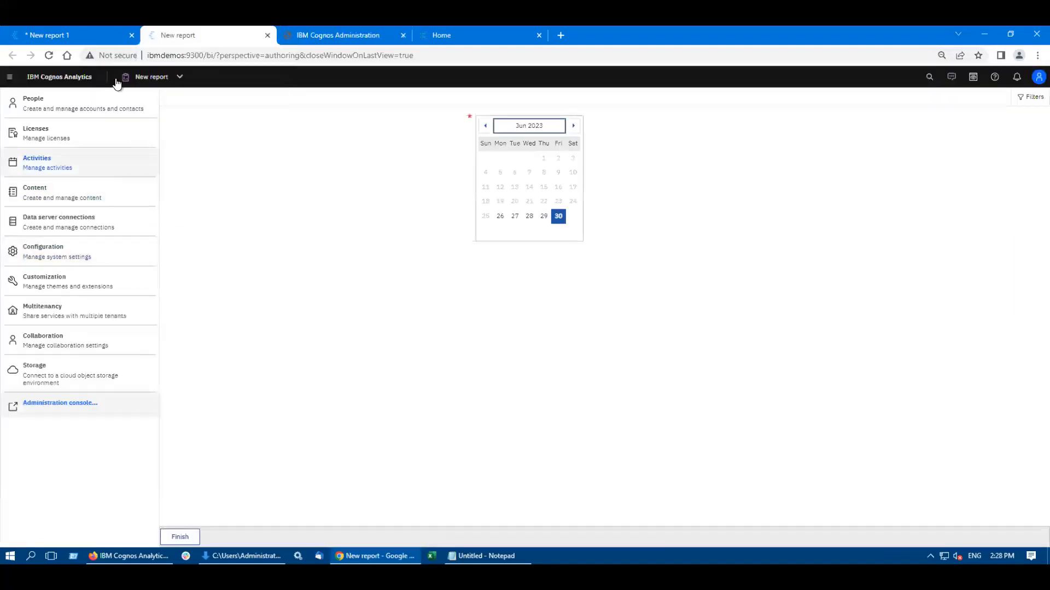
left_click_drag(56, 221, 54, 223)
left_click(55, 227)
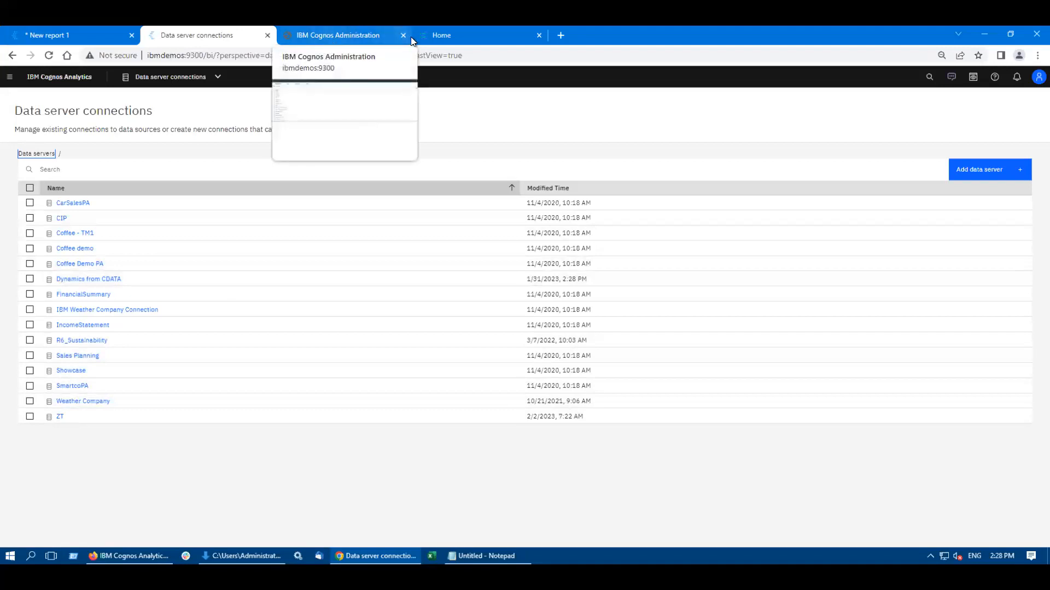
left_click(339, 36)
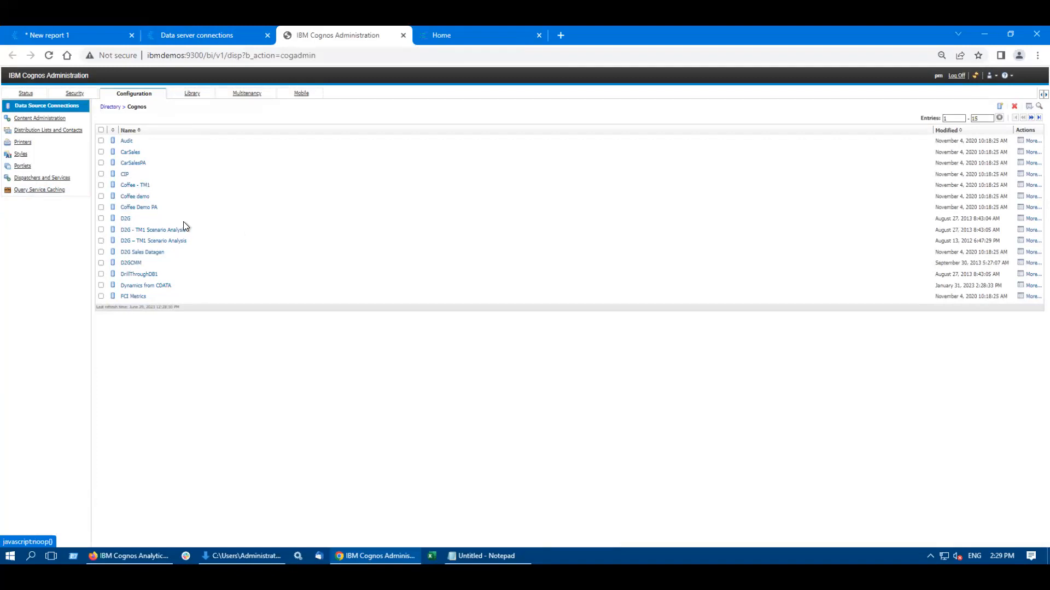
left_click(172, 34)
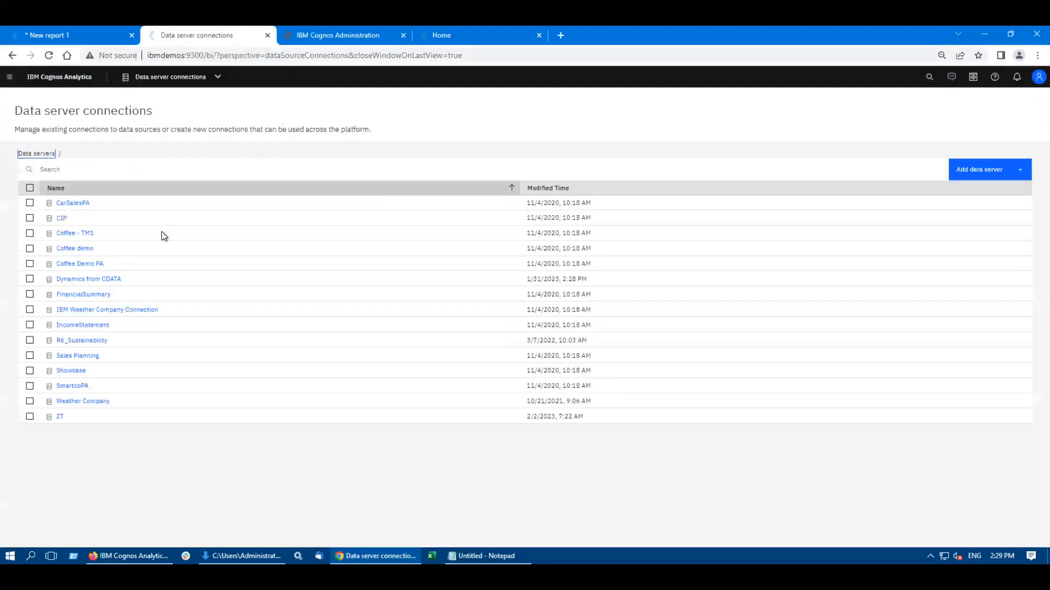
Step: Return to the report authoring page and open the cloud object storage management page from there
left_click(47, 32)
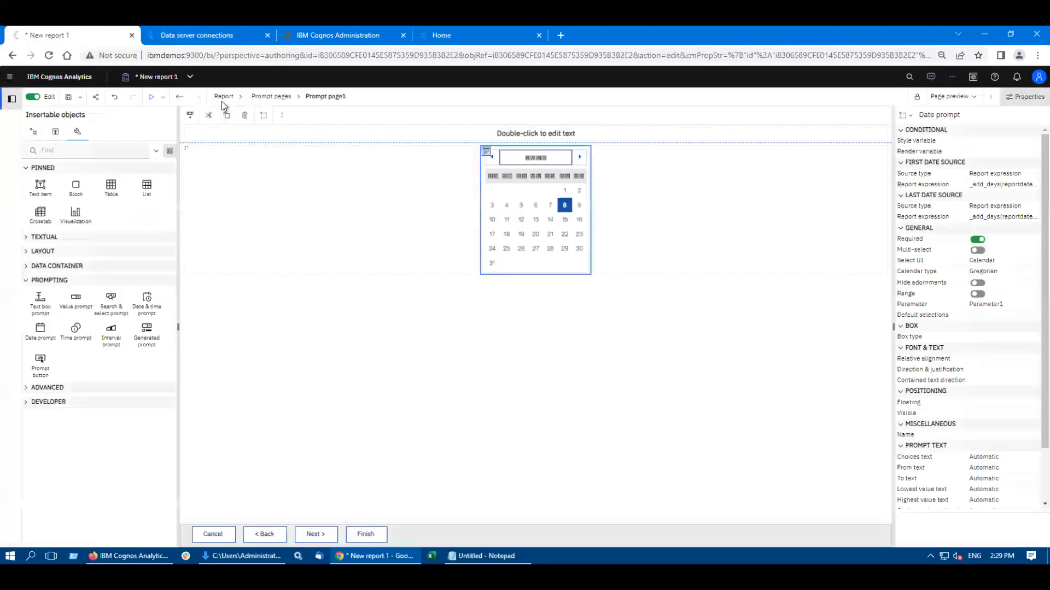
left_click(9, 77)
left_click(30, 206)
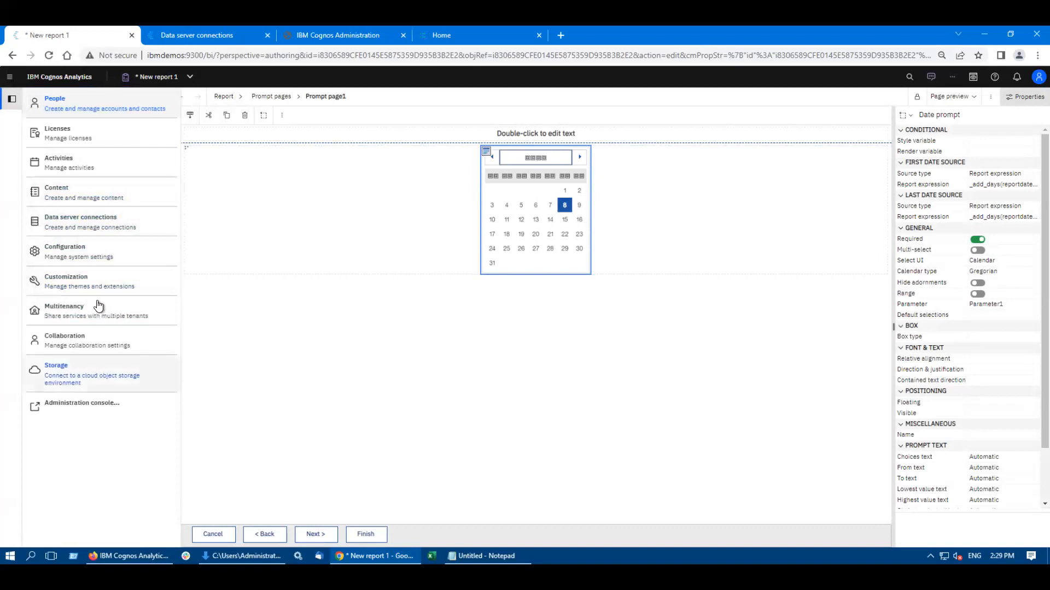
left_click(78, 373)
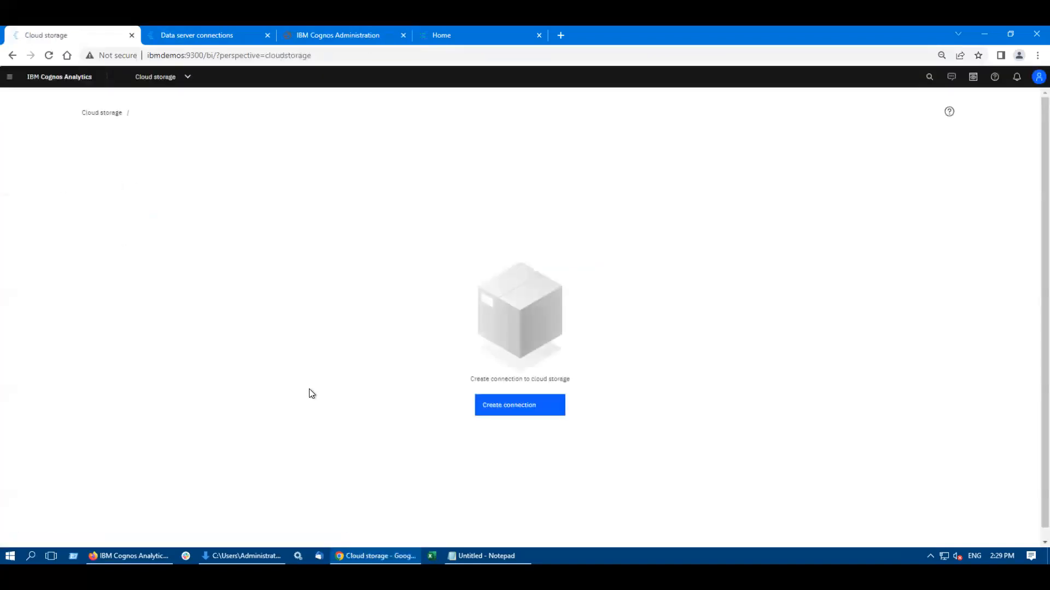
Step: Start a new cloud storage connection, examine the available connection types, and cancel without creating it
left_click(509, 407)
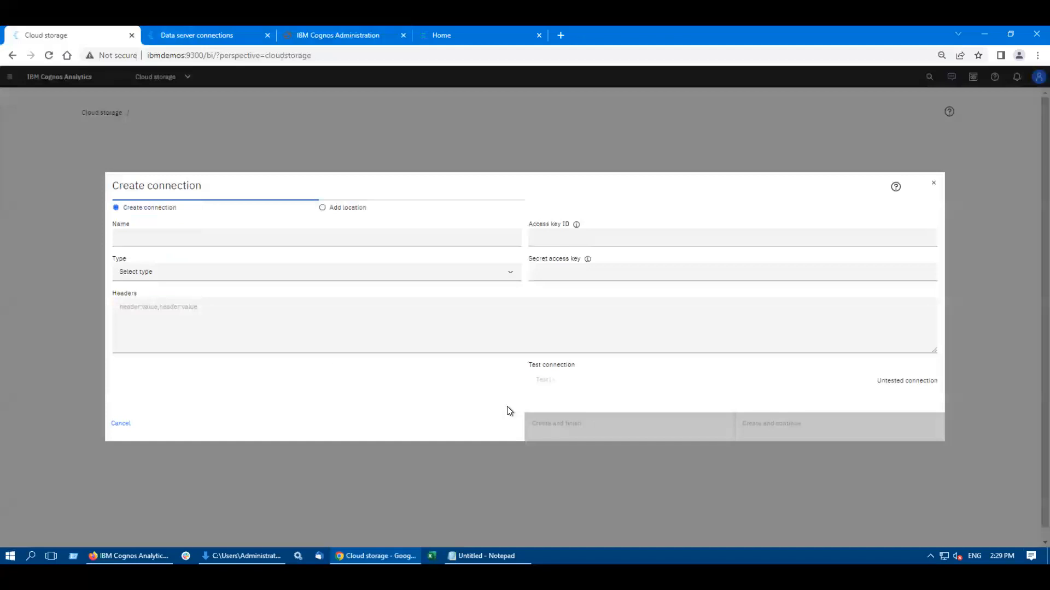
left_click(175, 274)
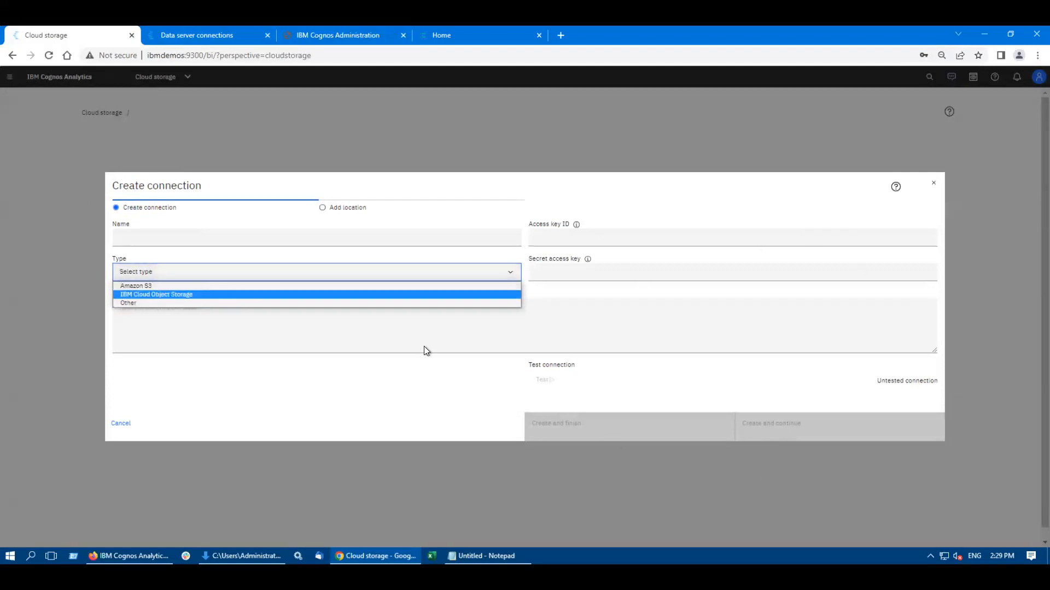
left_click_drag(794, 423, 786, 423)
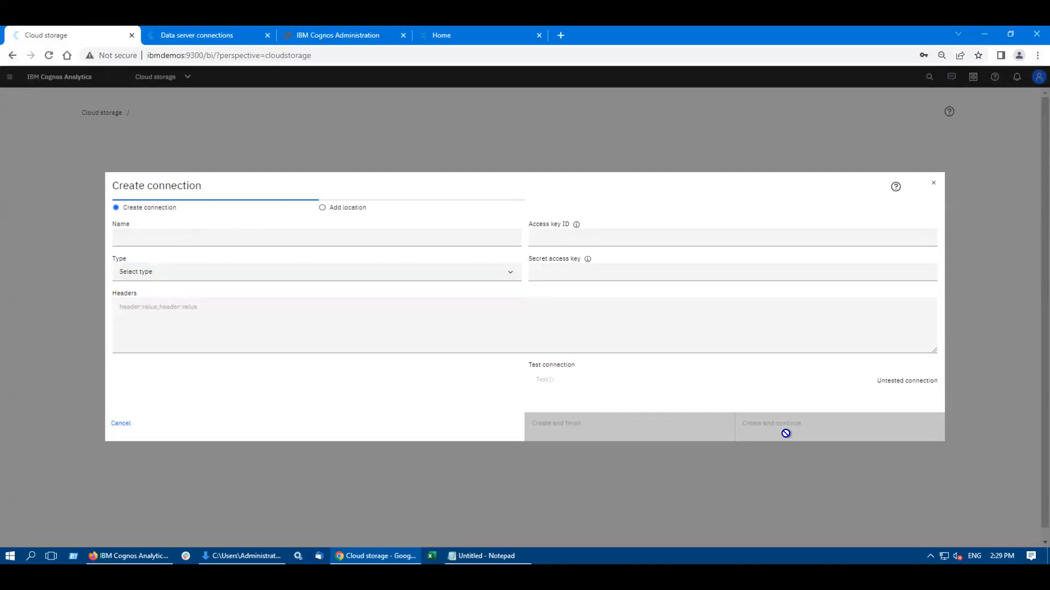
left_click(121, 424)
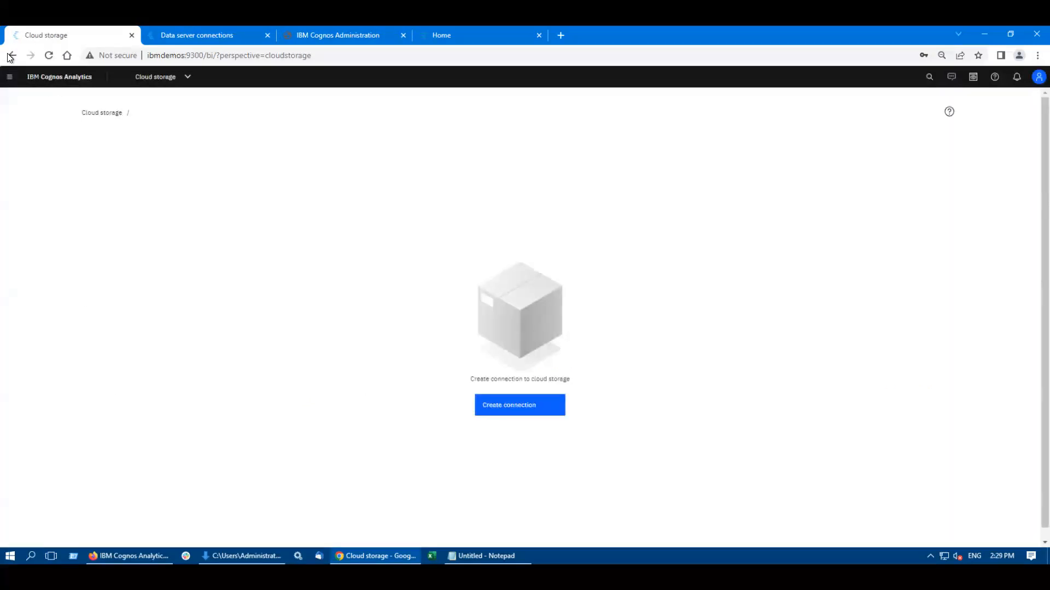
Step: Open the management options and check which collaboration platforms can be added under Collaboration, without adding one
left_click(10, 77)
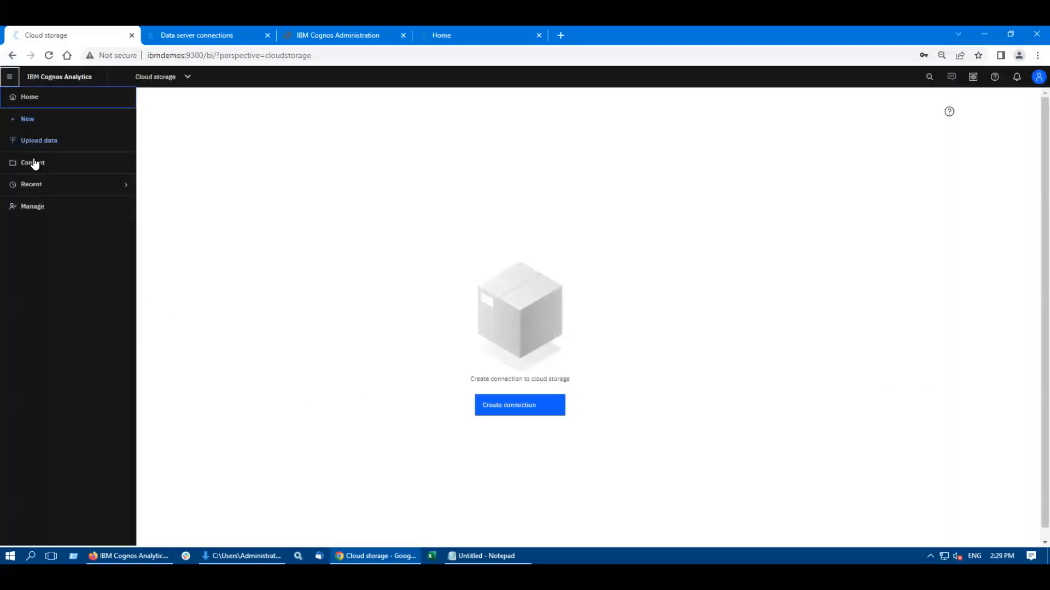
left_click(31, 208)
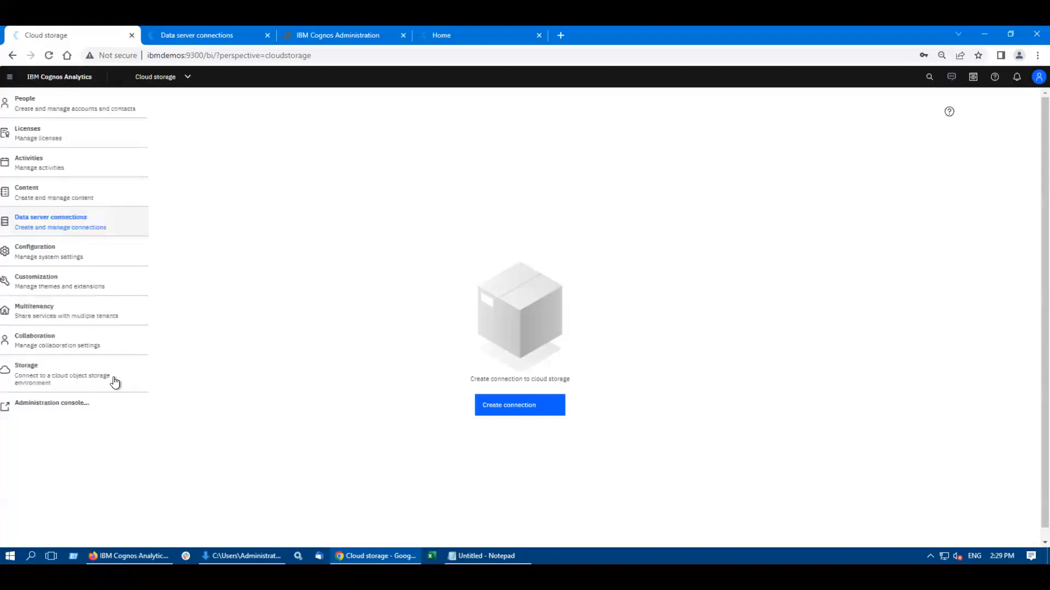
left_click(59, 342)
left_click(185, 127)
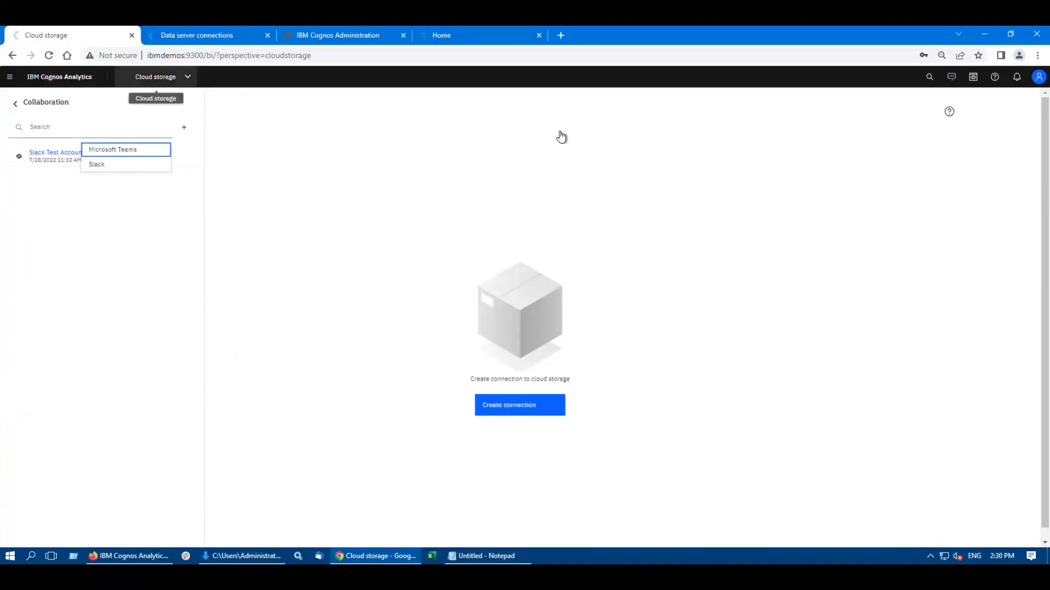
left_click(15, 105)
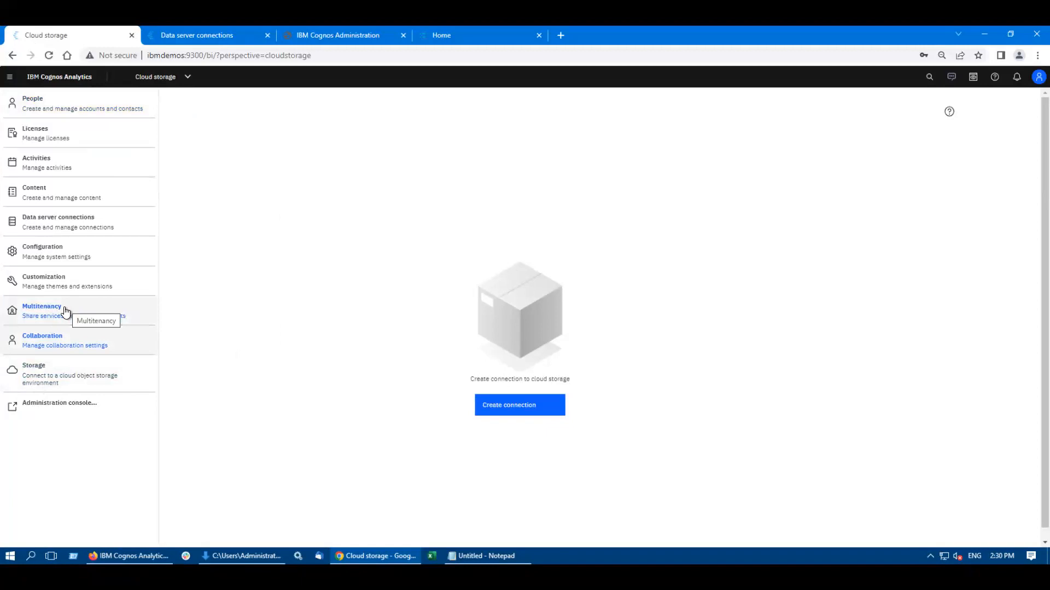
Step: Look through the Customization settings, covering Themes, Extensions, Palettes, Profile and Parameters, and return to the management options
left_click(51, 289)
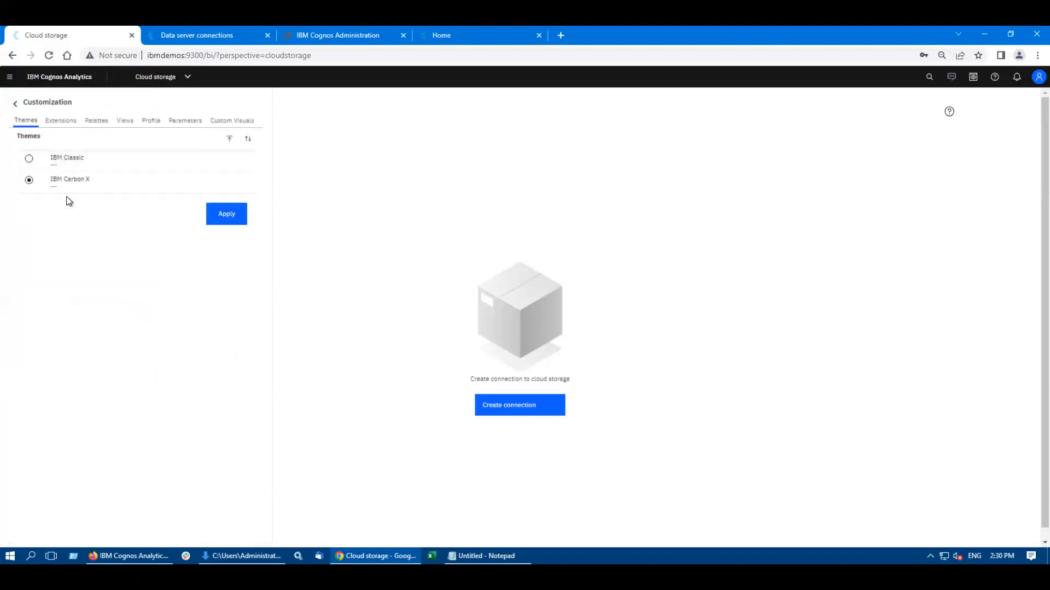
left_click(63, 124)
left_click(97, 122)
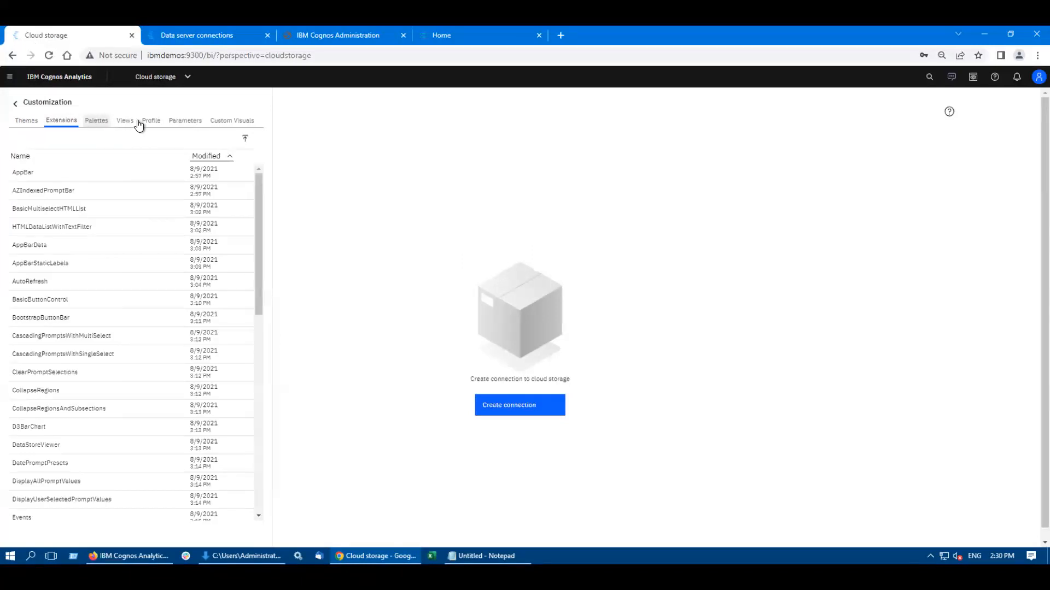
left_click(151, 121)
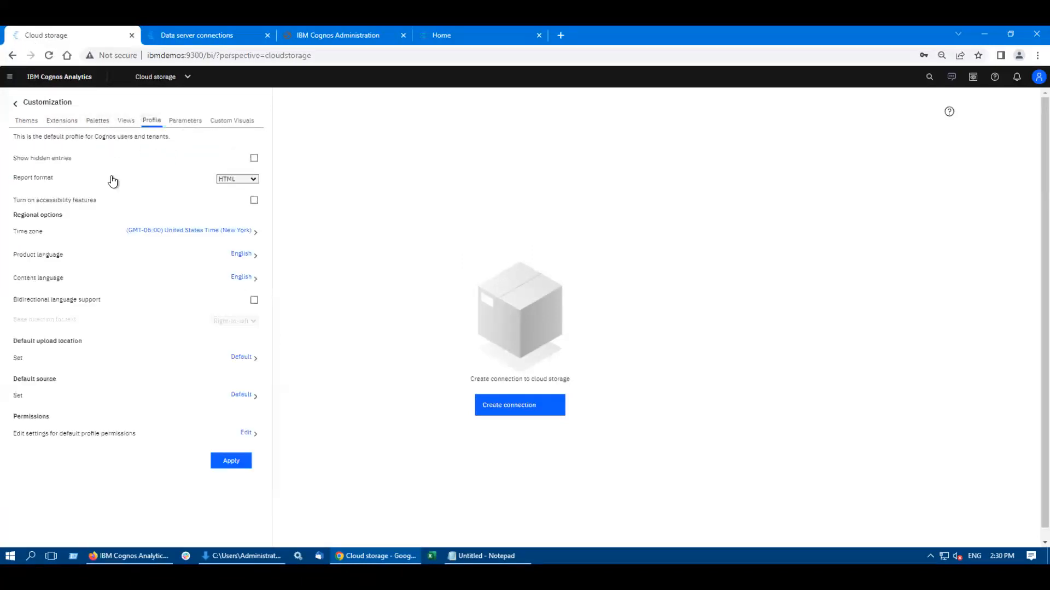
left_click(186, 121)
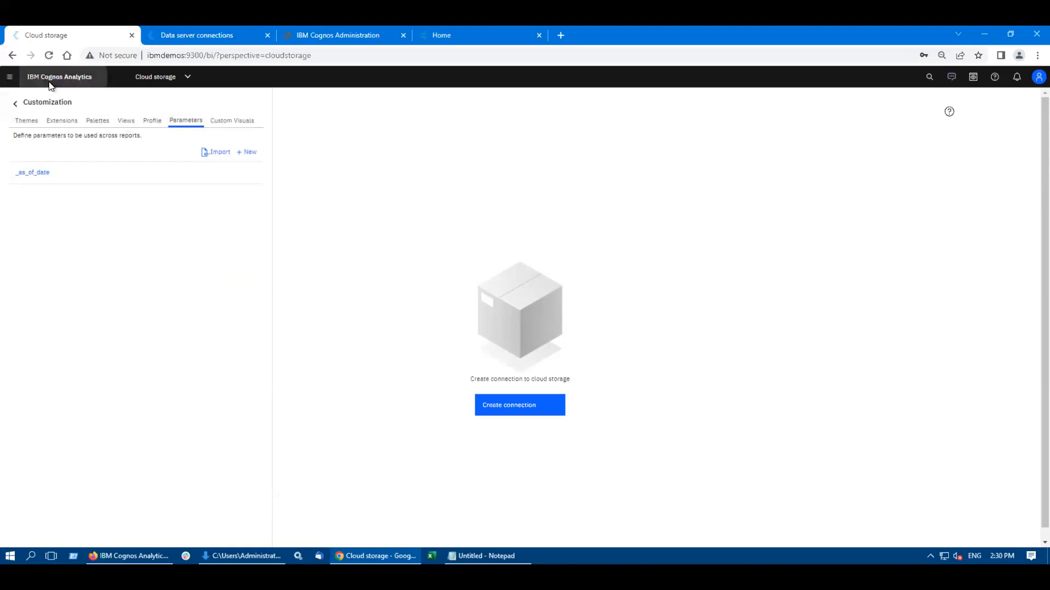
left_click(16, 103)
Step: Examine the content backup options in the management area, and open the Activities page
left_click(55, 254)
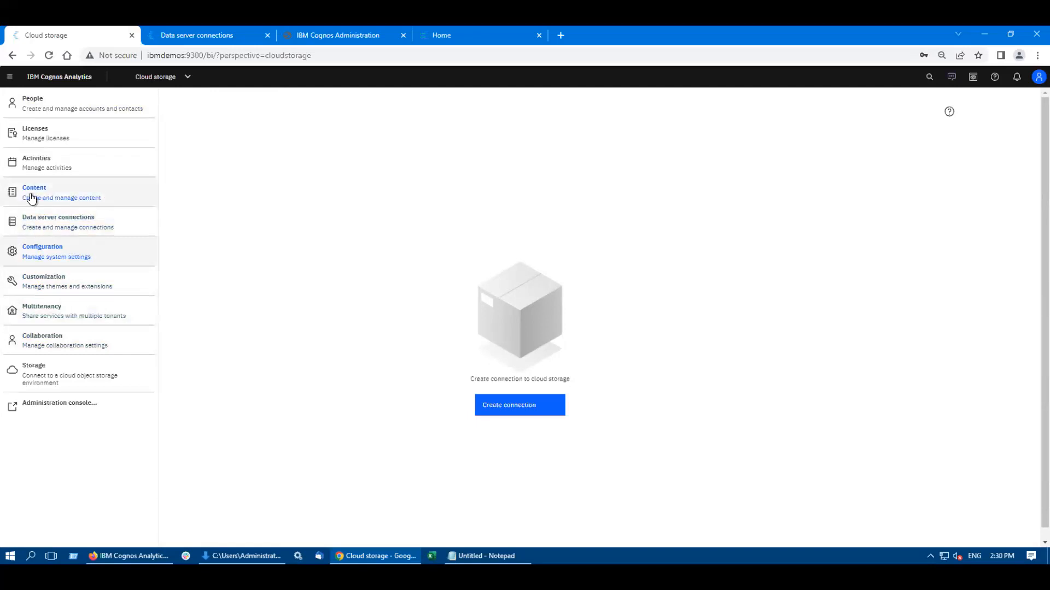
left_click(72, 199)
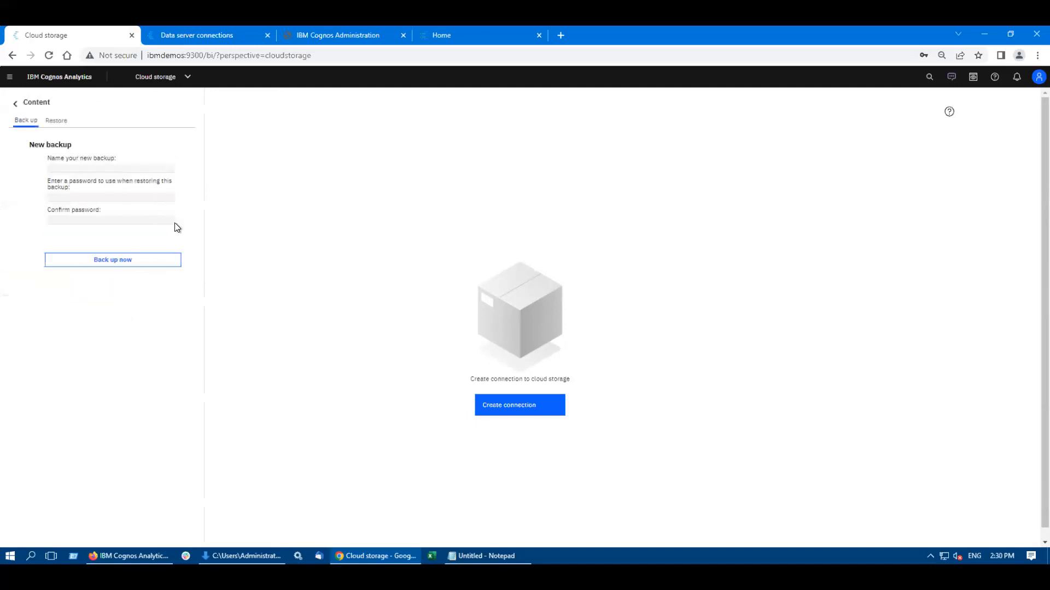
left_click(15, 102)
left_click(57, 174)
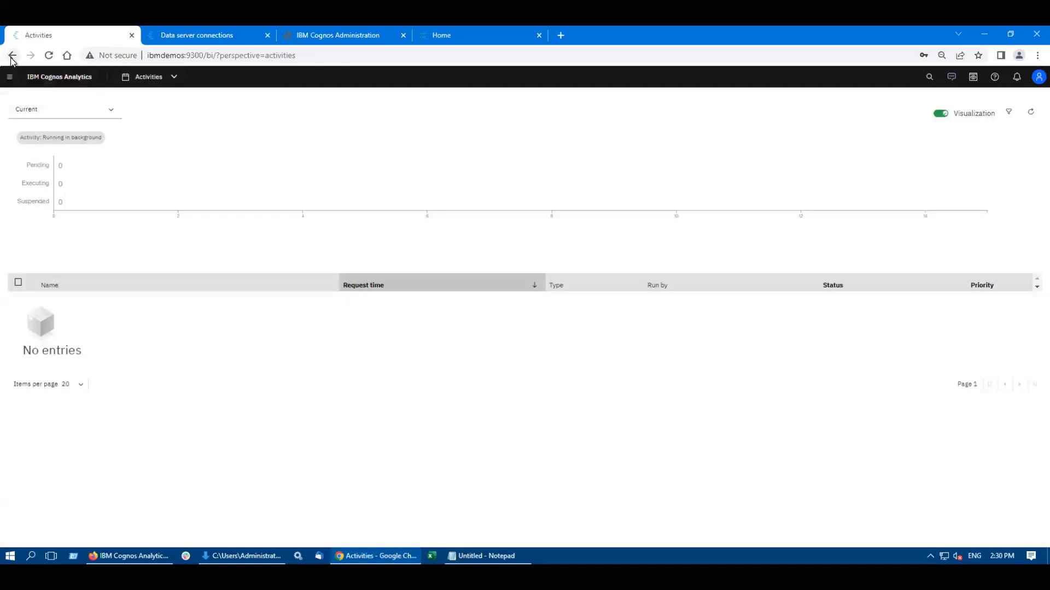
Step: Open the Licenses page from the management options to view global license usage
left_click(10, 77)
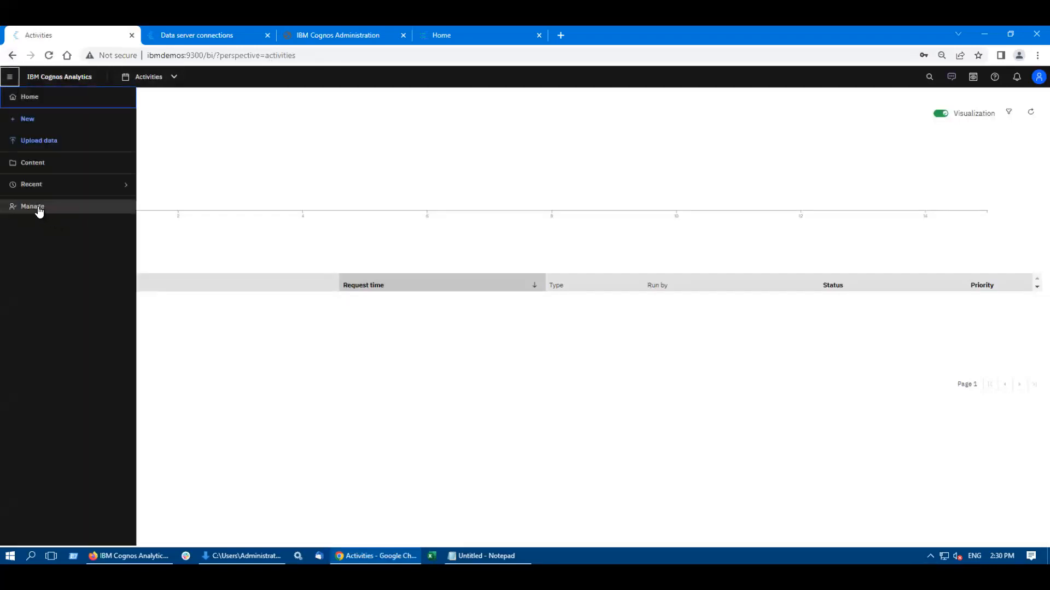
left_click(39, 209)
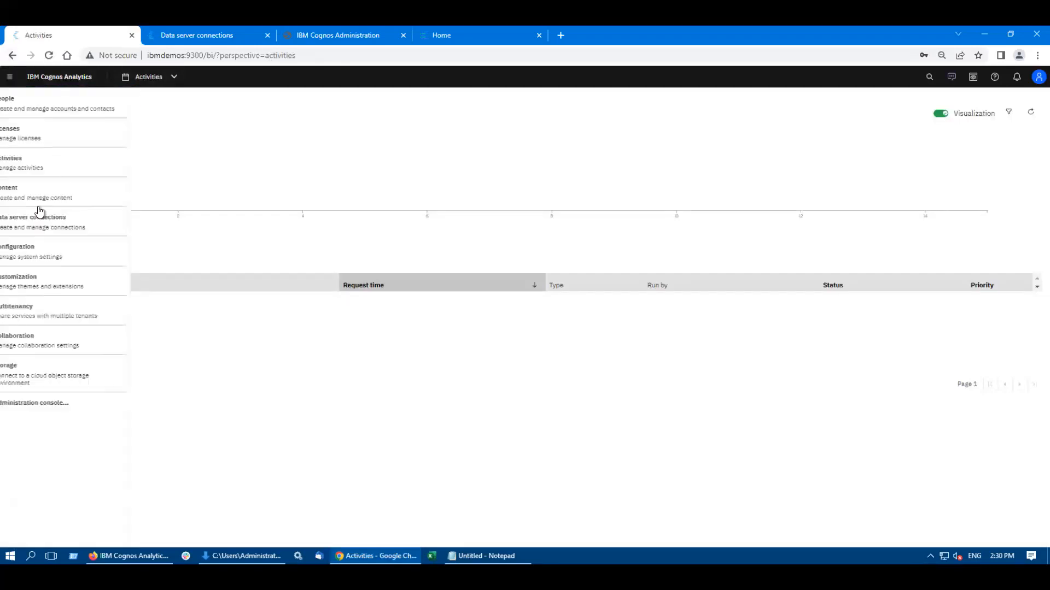
left_click(53, 135)
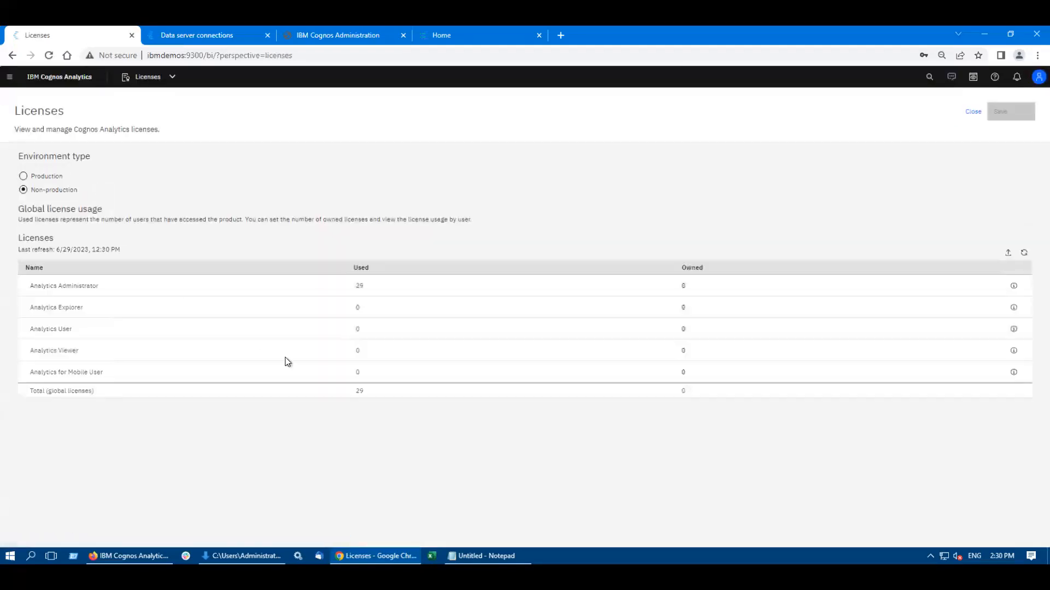
Step: Look at the People management options for accounts, capabilities and contacts, and return to the Licenses page
left_click(7, 81)
left_click(236, 133)
left_click(10, 81)
left_click(29, 207)
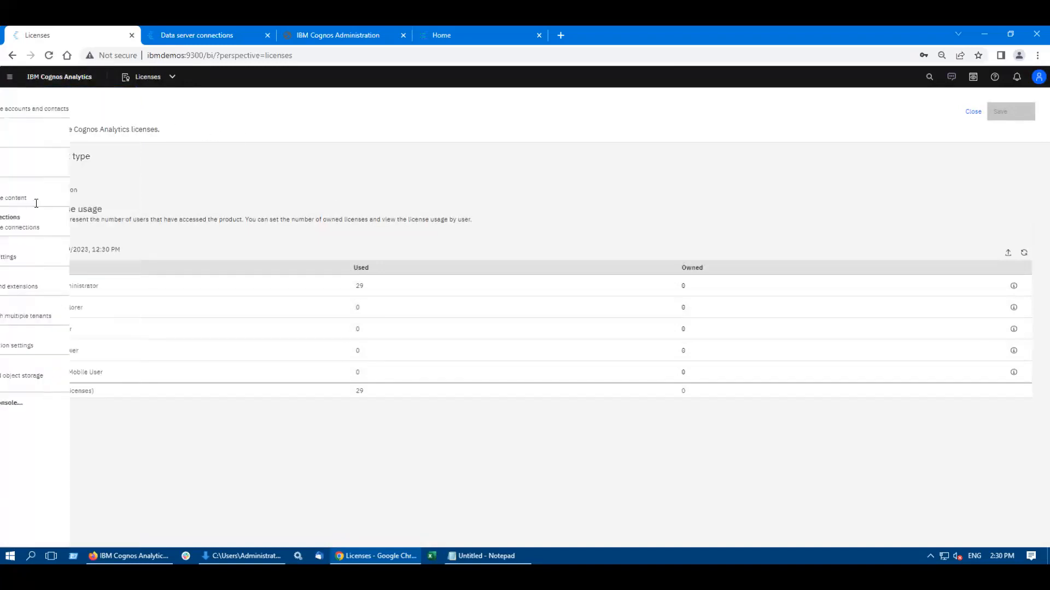
left_click(45, 106)
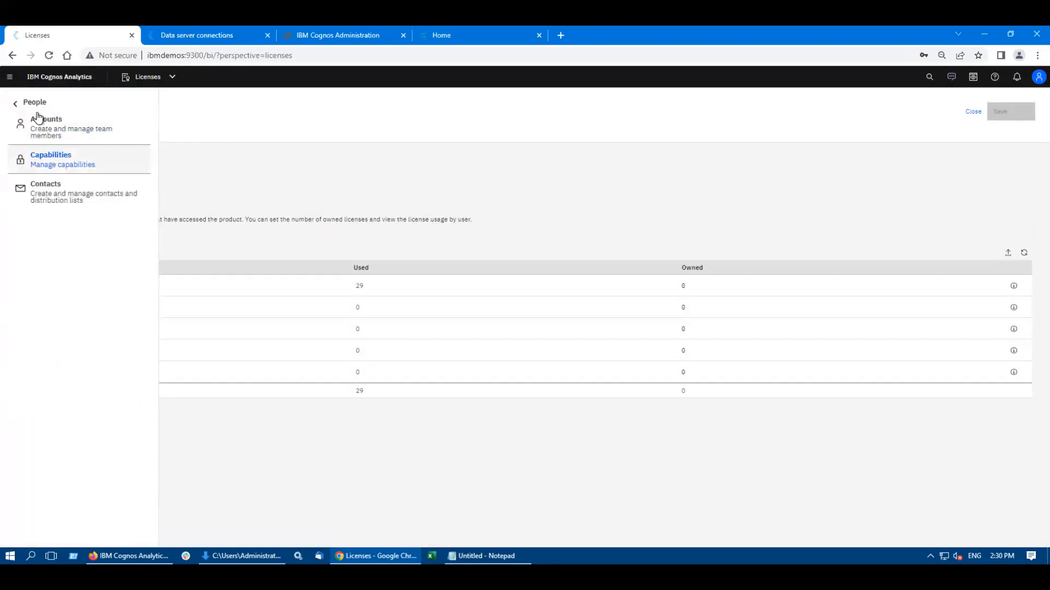
left_click(10, 81)
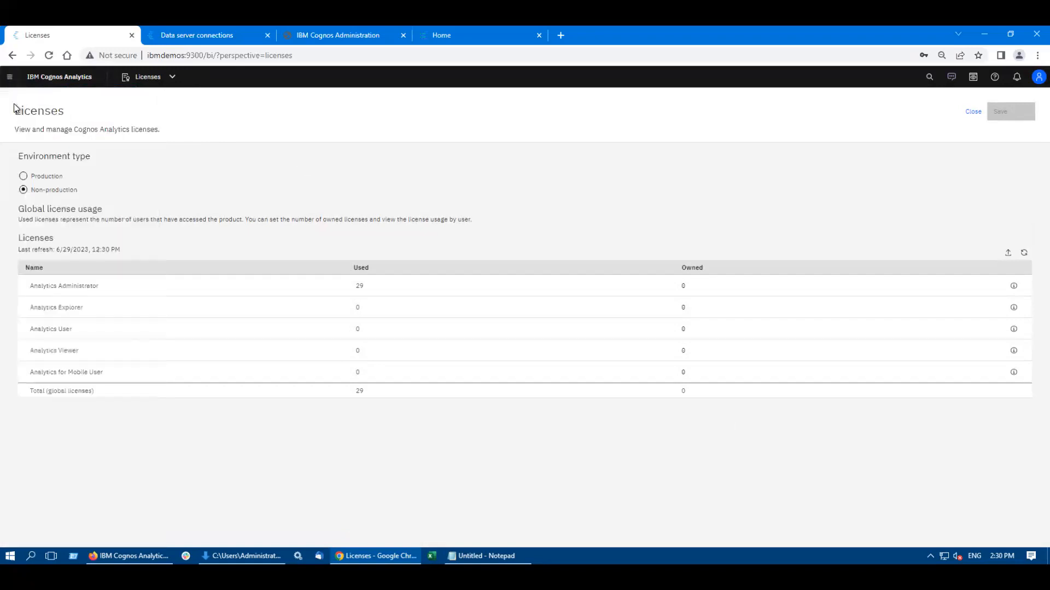
Step: Go to the home page, view the Assistant's suggested questions and its full conversation, and return home
left_click(10, 81)
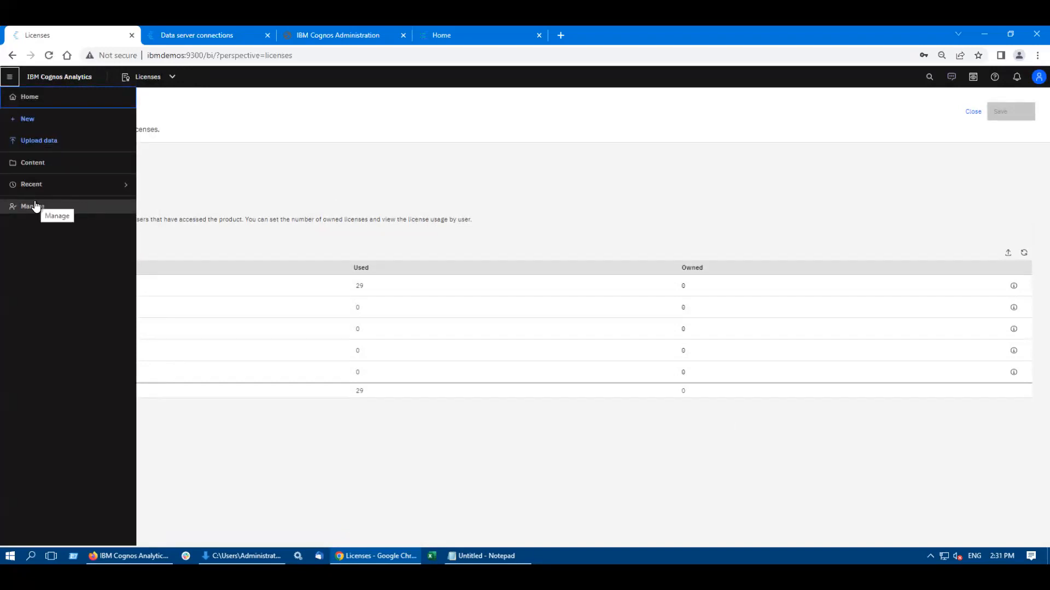
left_click(28, 97)
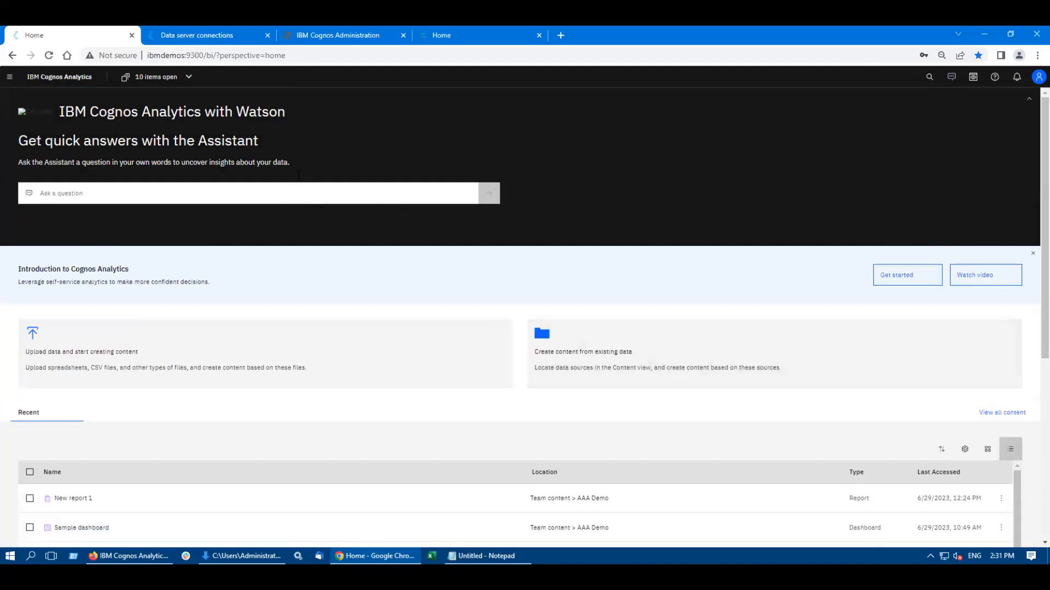
left_click(110, 190)
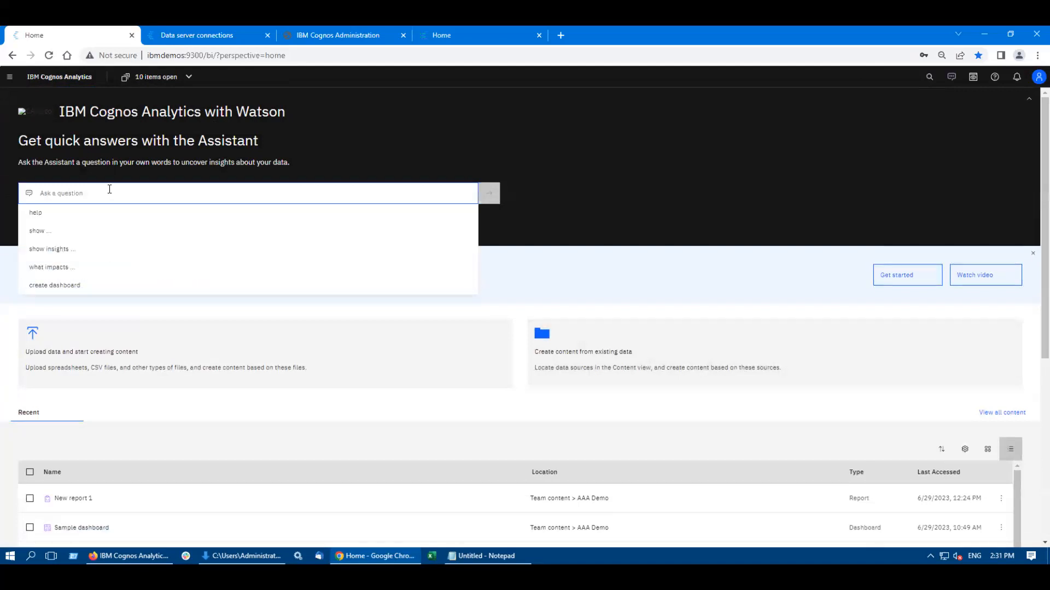
left_click(951, 78)
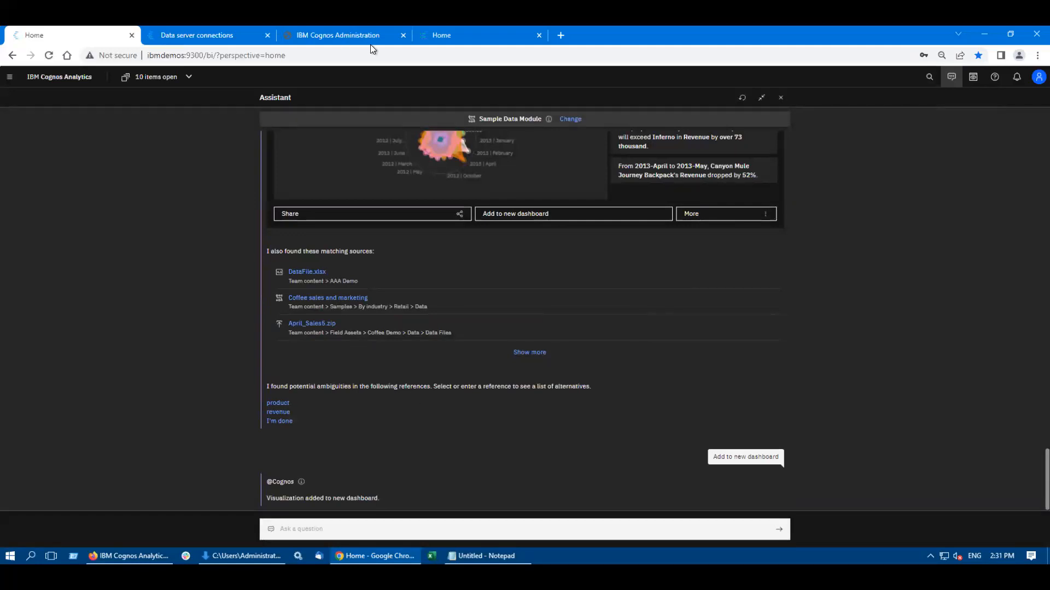
left_click(9, 77)
left_click(27, 93)
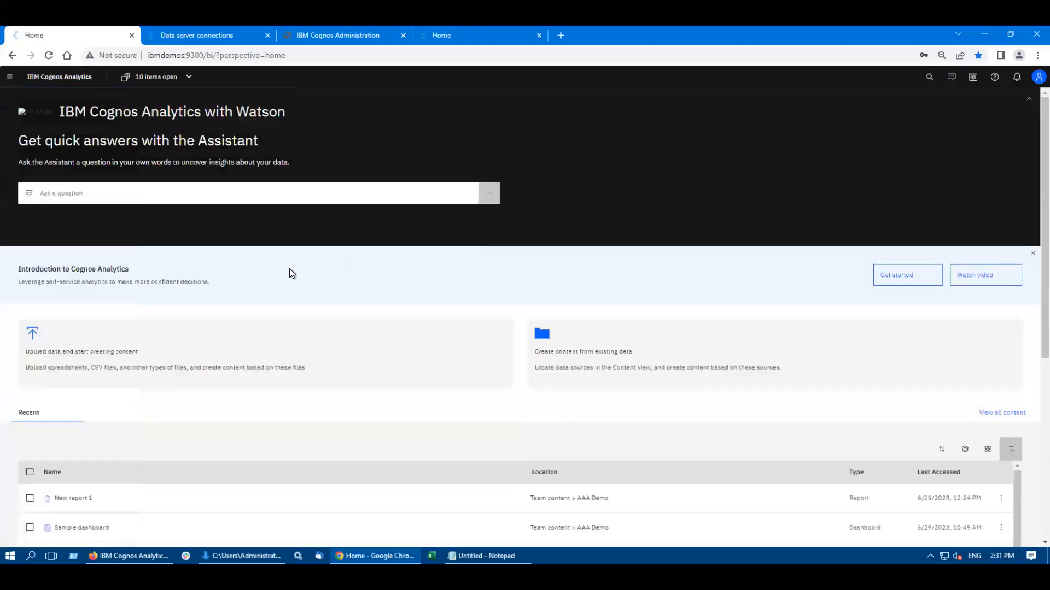
Step: Ask the Assistant on the home page to create a dashboard using its suggested "create dashboard" request
left_click(83, 193)
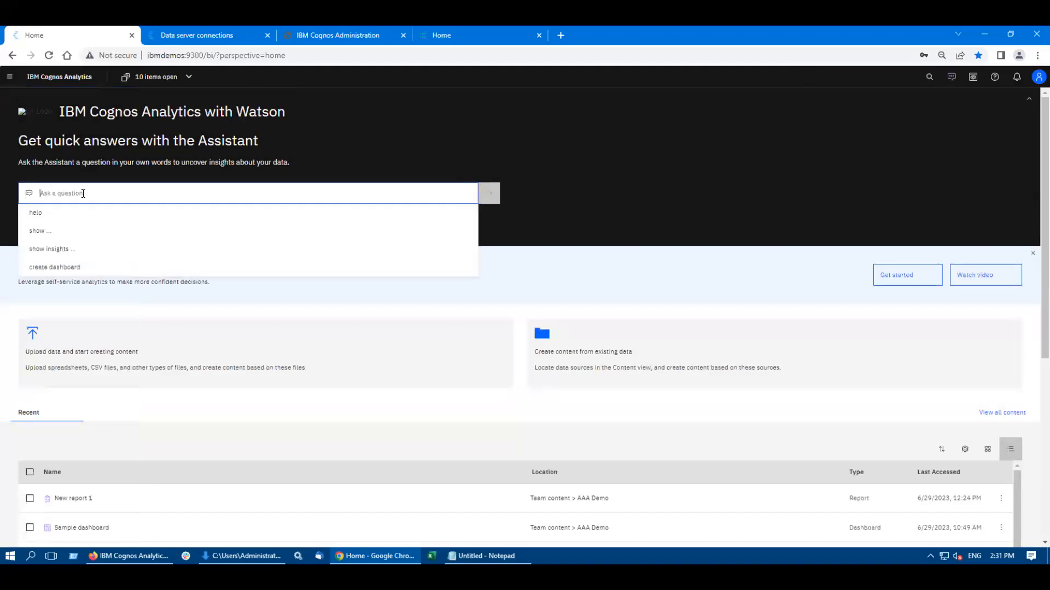
left_click(54, 268)
left_click(484, 203)
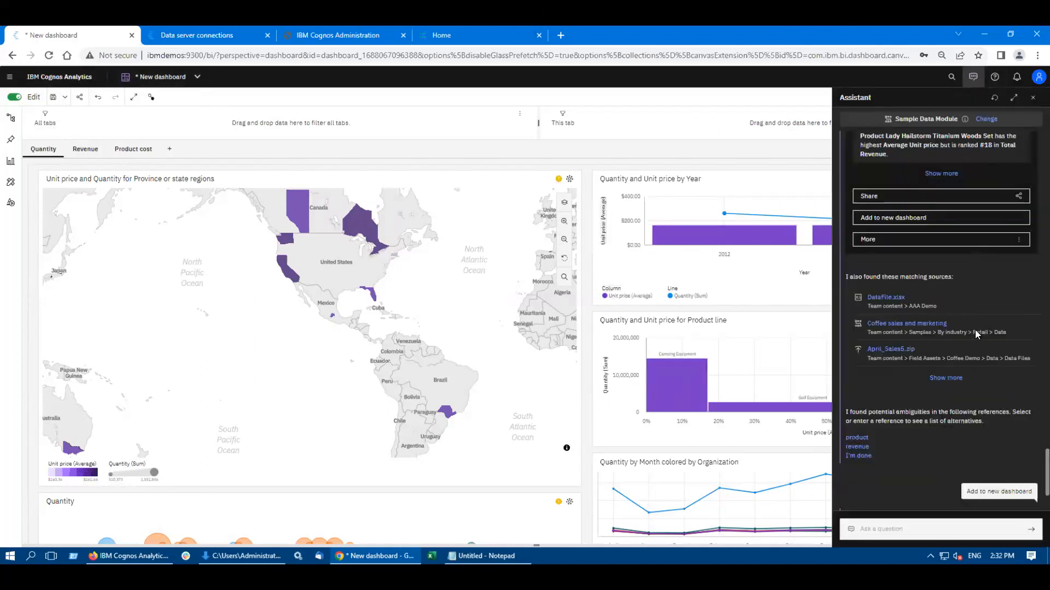
Step: Review the Assistant's earlier answers, data source selection and matching sources beside the new dashboard, keep the current source, and close the Assistant
scroll(961, 301, "up", 2)
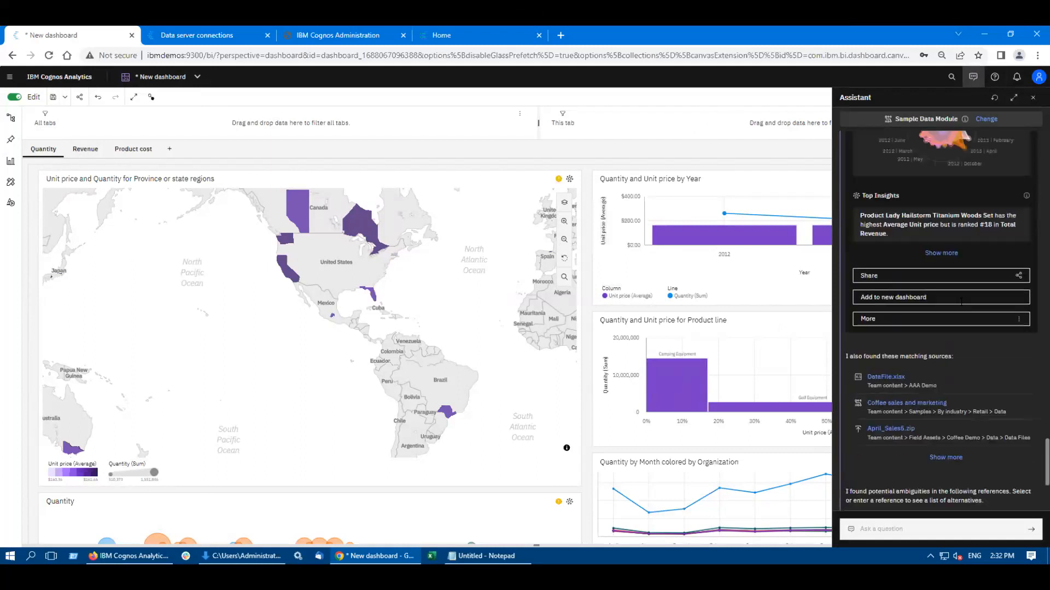
scroll(962, 302, "up", 5)
scroll(944, 300, "up", 8)
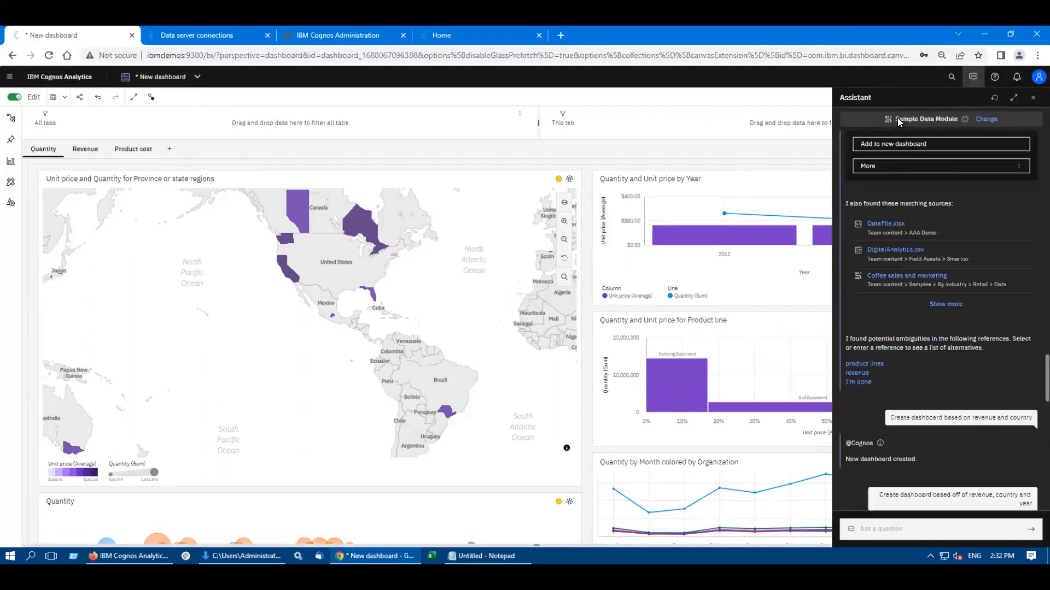
left_click(987, 120)
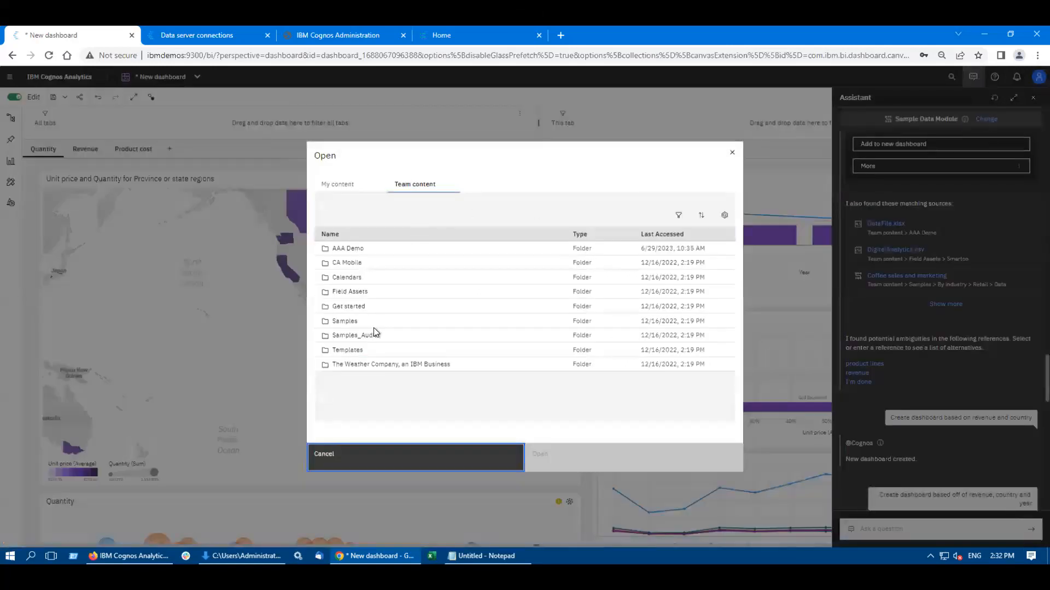
left_click(428, 463)
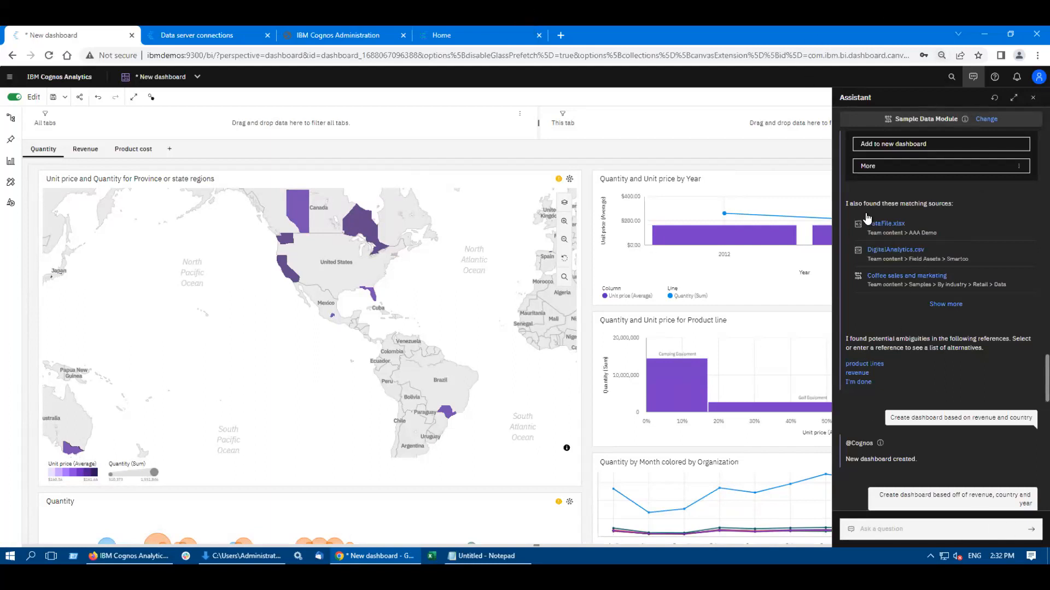
left_click_drag(956, 204, 849, 204)
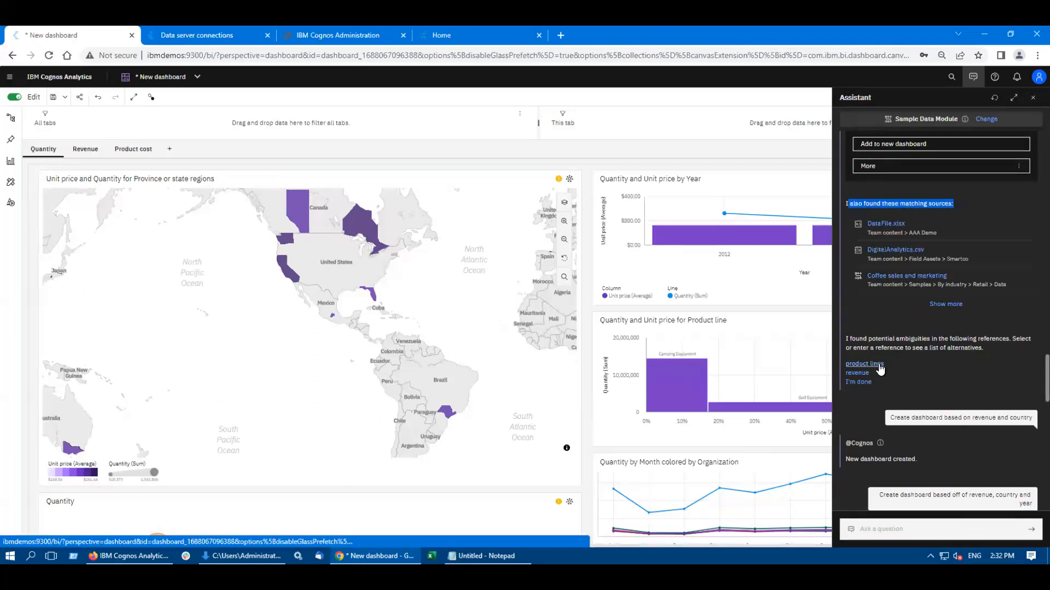
left_click(973, 78)
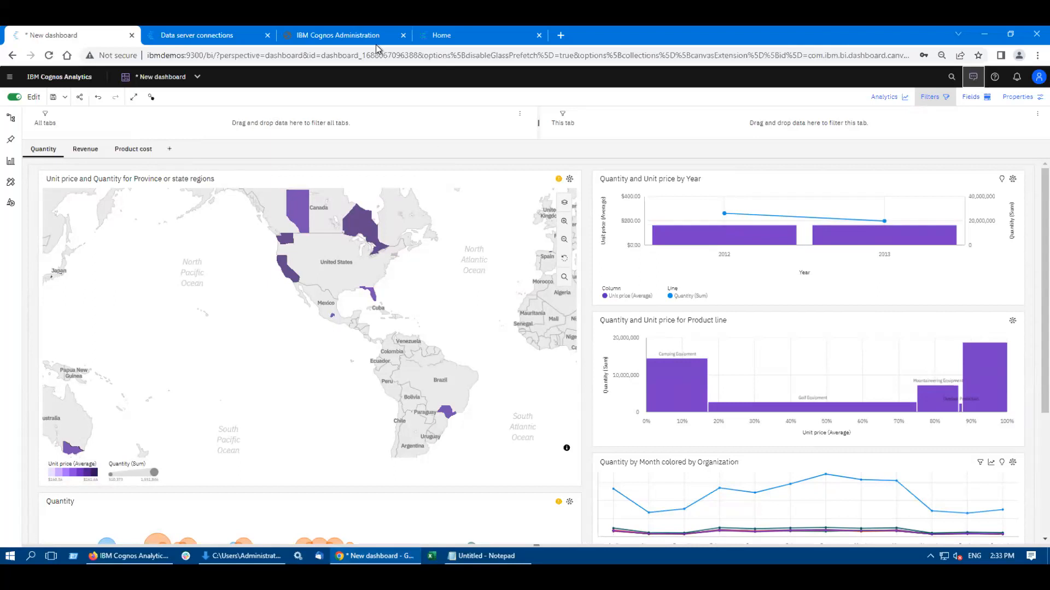
Step: Search the web for "cognos 12 whats new" in the browser tab holding IBM Cognos Administration
left_click(346, 35)
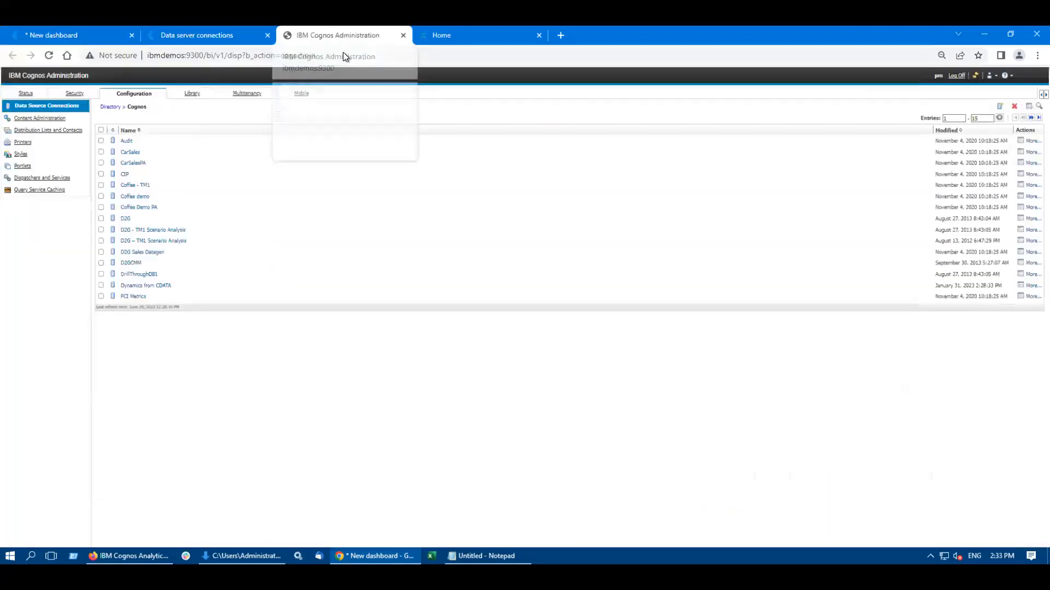
left_click(318, 53)
type("cognos 12 ")
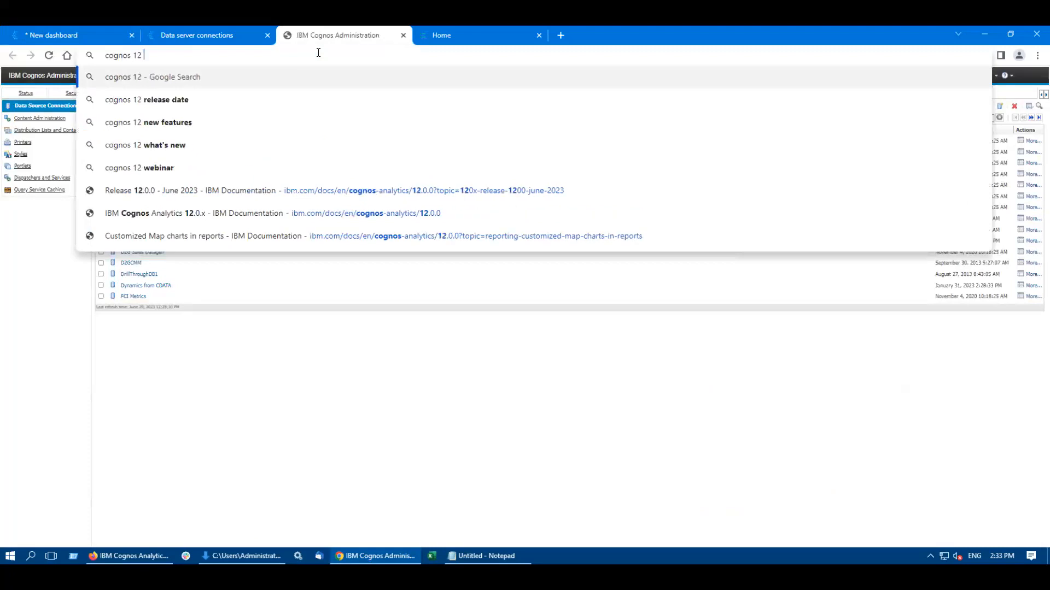
type("whats ")
type("new")
key("Return")
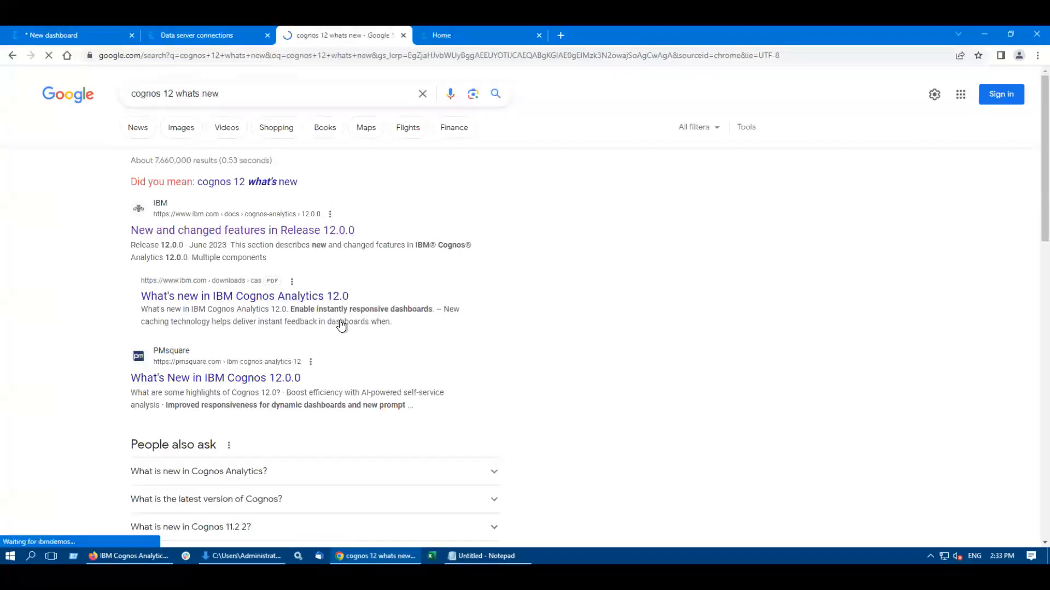
Step: Open the PMsquare article "What's New in IBM Cognos 12.0.0" and go back to the search results
scroll(337, 328, "down", 2)
left_click(235, 267)
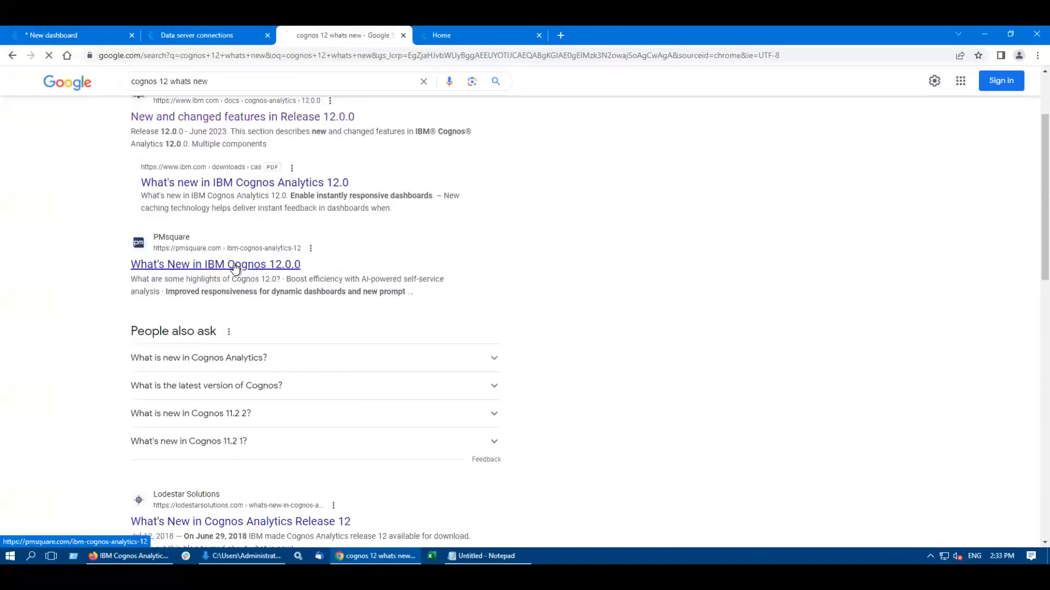
left_click(12, 55)
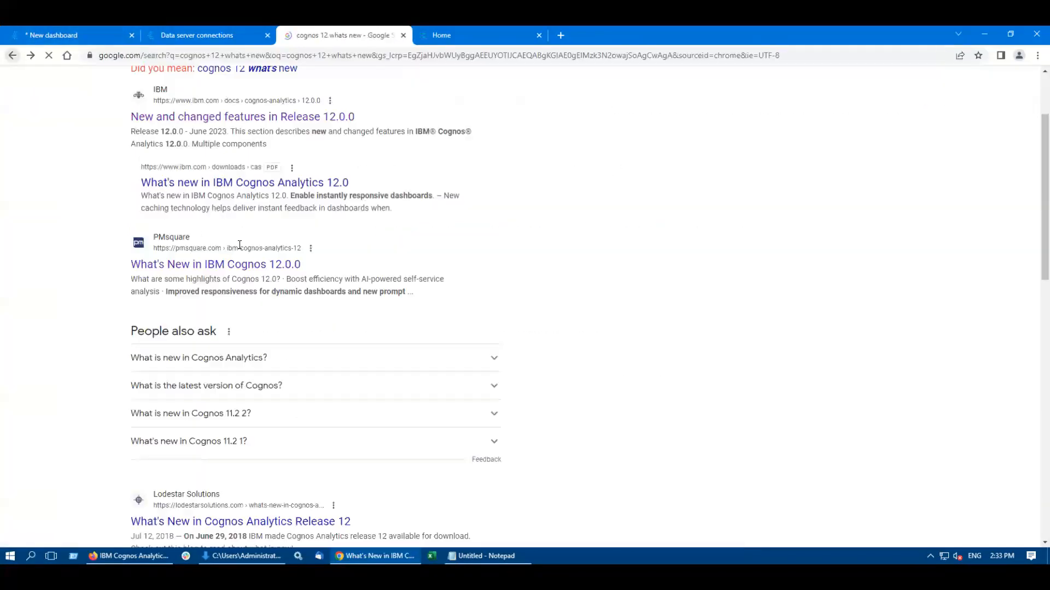
Step: Open IBM's documentation result "New and changed features in Release 12.0.0" and review the feature areas listed for the release
scroll(228, 283, "up", 2)
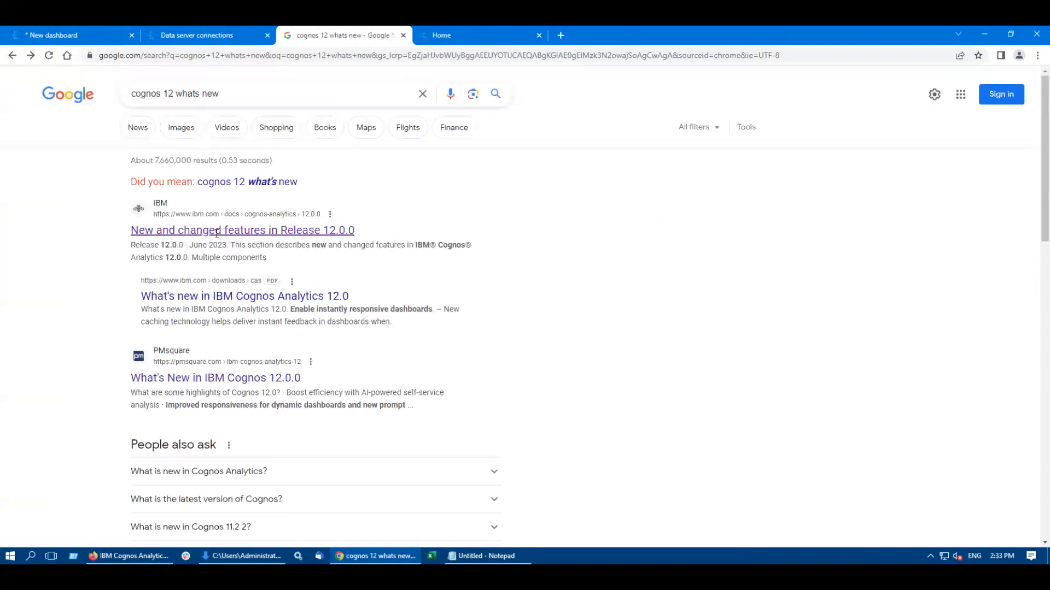
left_click(217, 232)
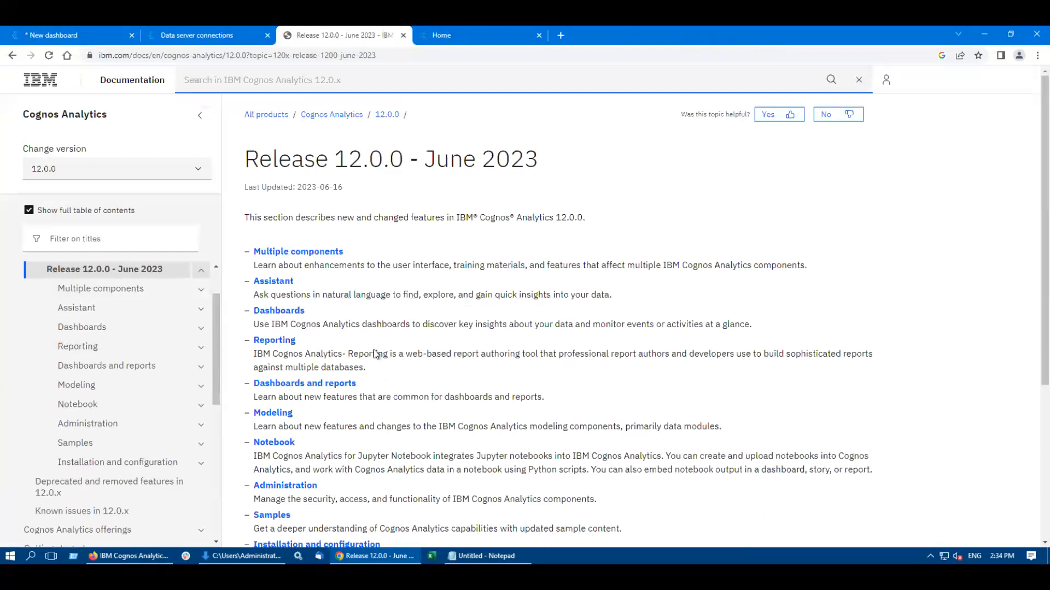
scroll(441, 340, "down", 2)
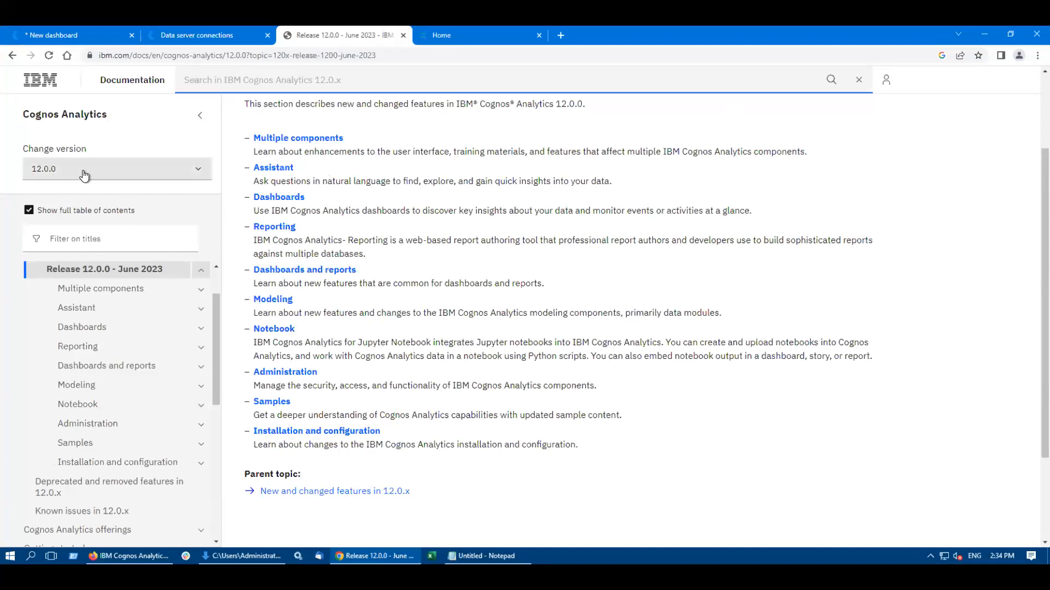
Step: Try to switch the Cognos Analytics documentation from the Release 12.0.0 topic to version 11.2.0
left_click(52, 176)
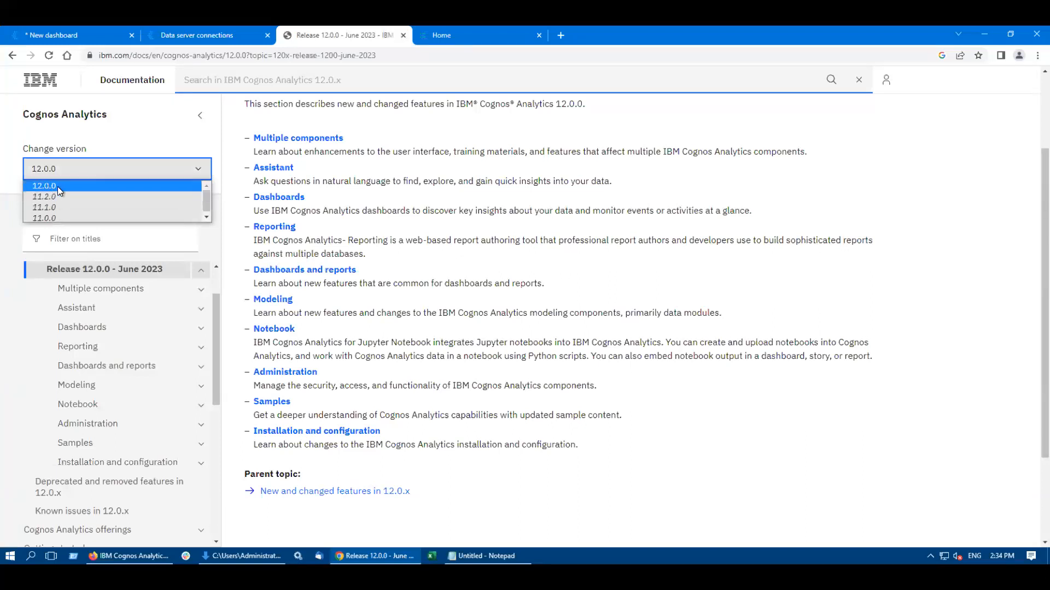
scroll(346, 263, "up", 3)
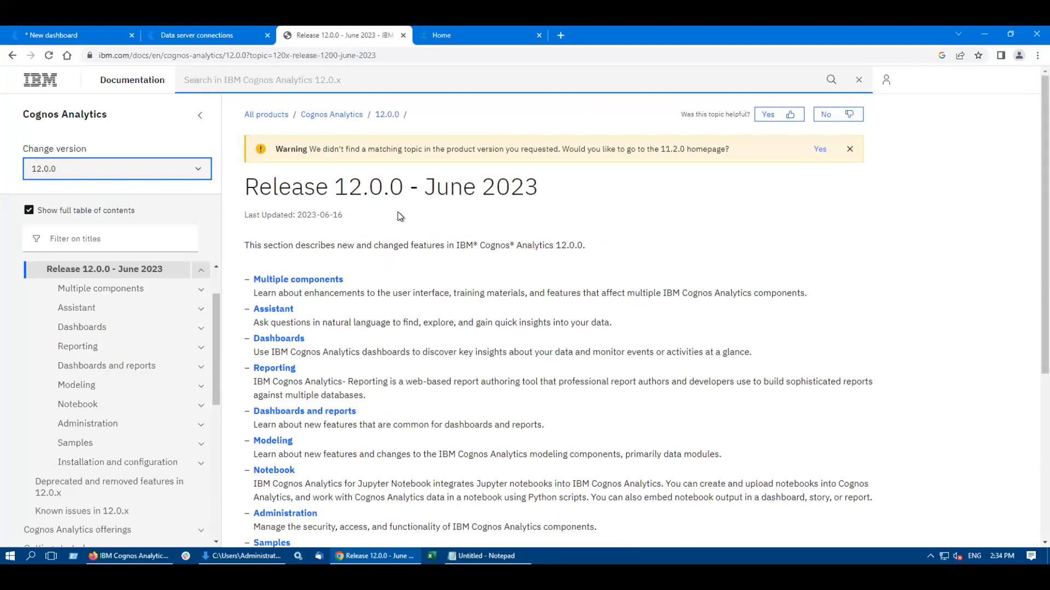
left_click(83, 164)
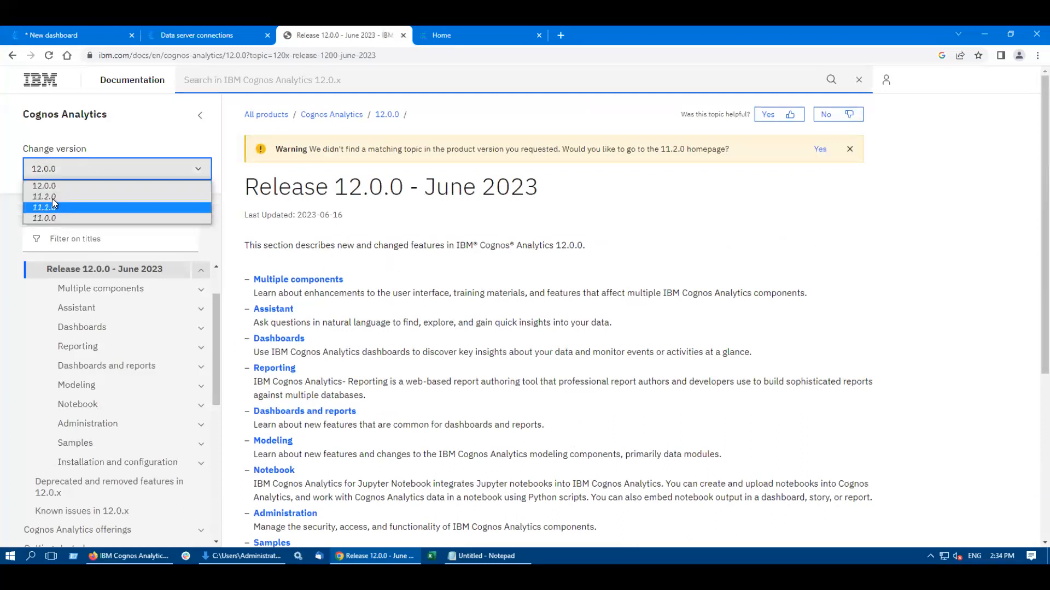
left_click(51, 198)
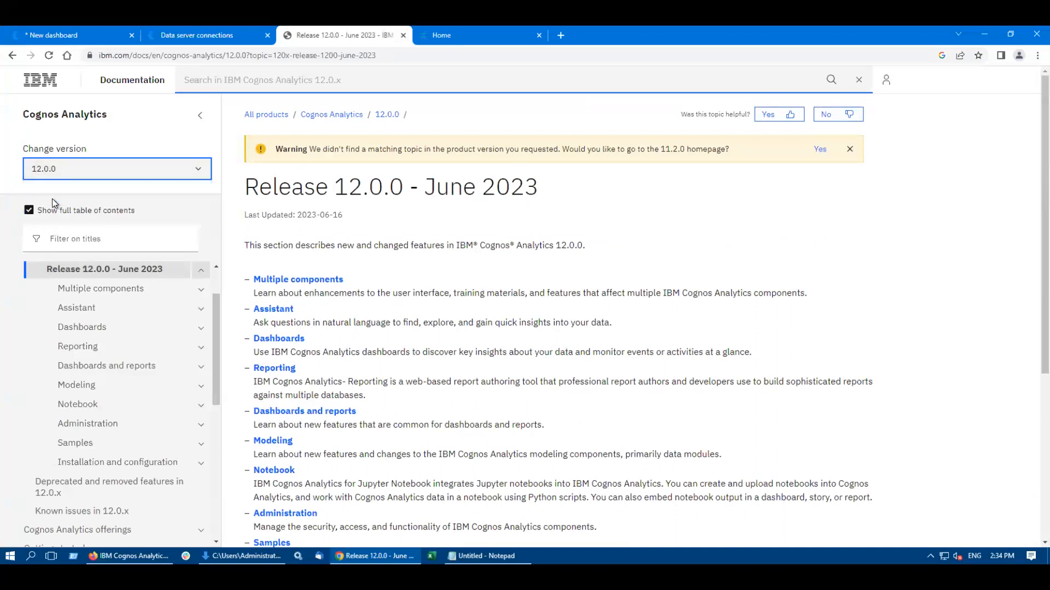
left_click(199, 172)
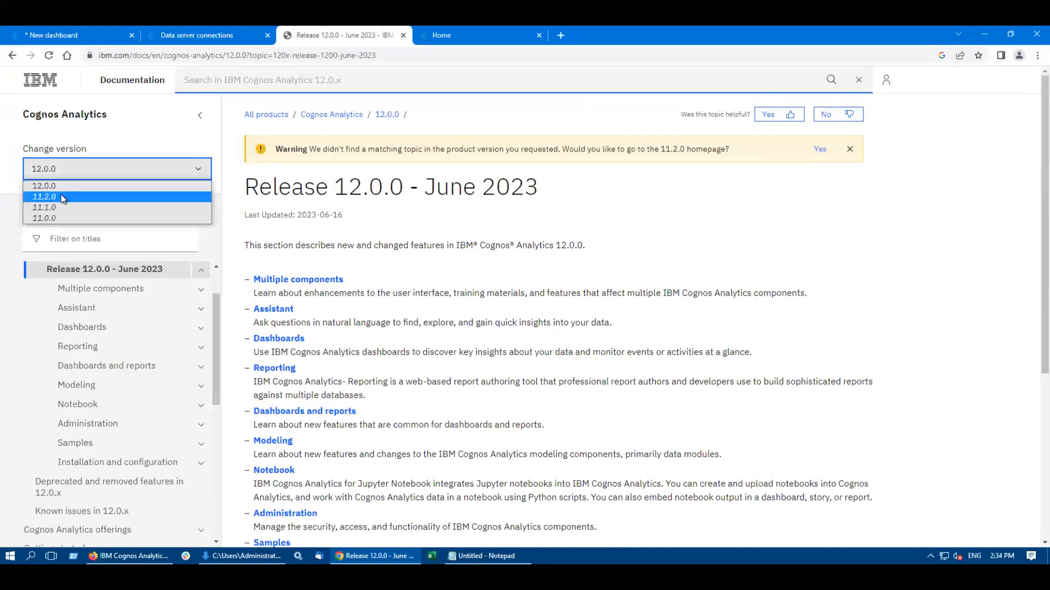
left_click(61, 196)
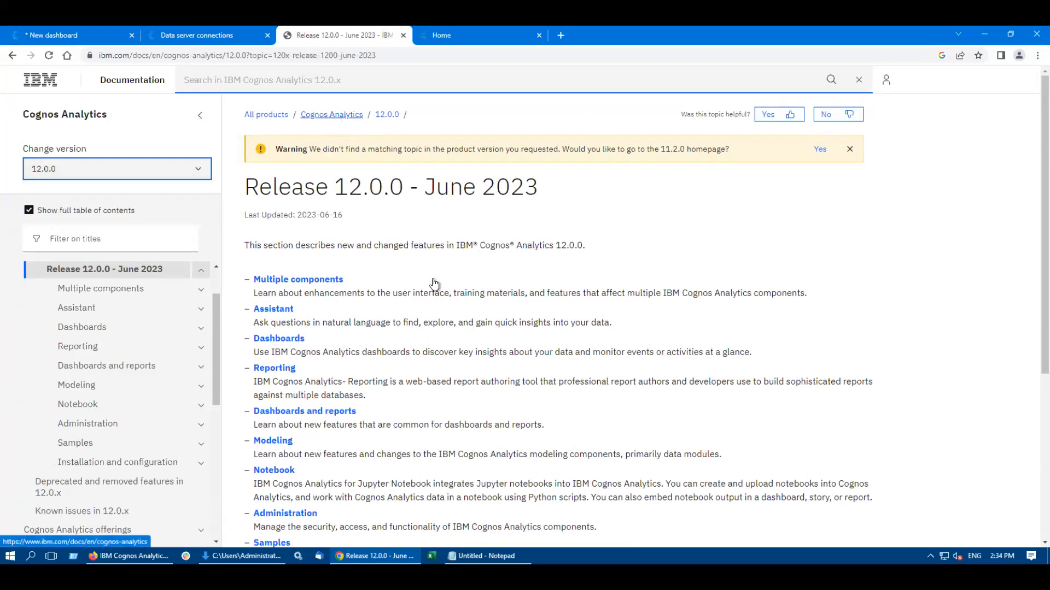
left_click(469, 292)
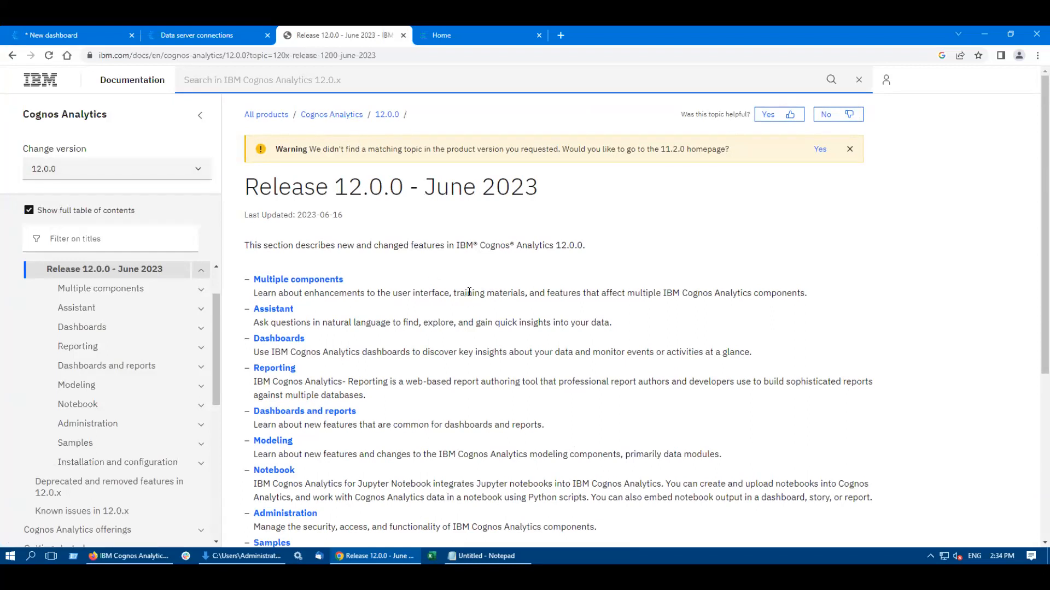